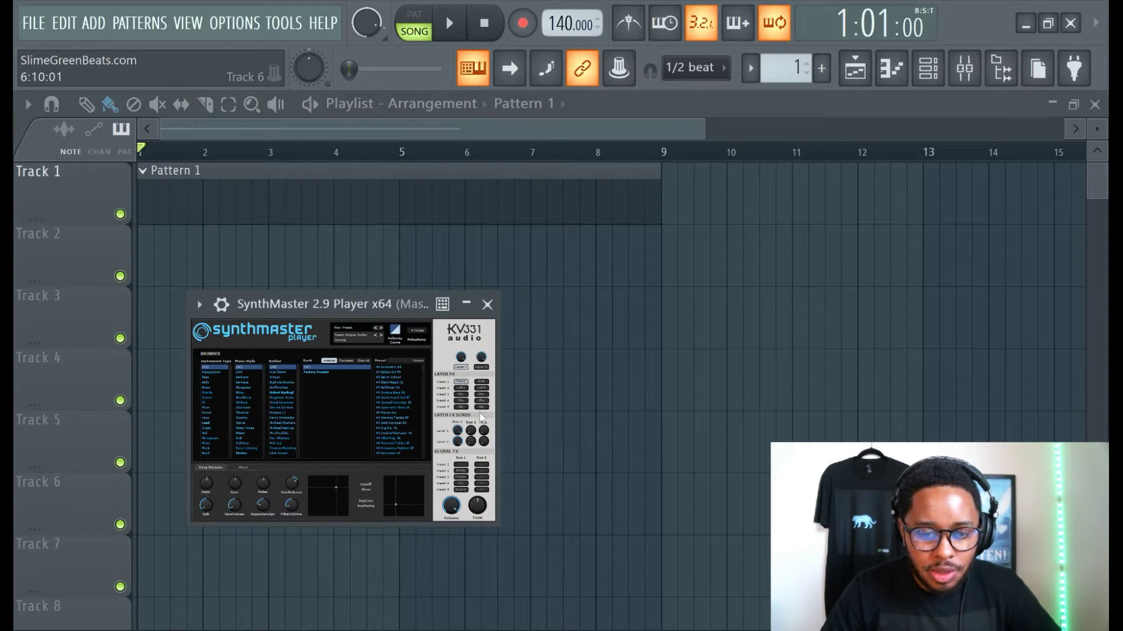
Move the SynthMaster plugin window up over the first playlist tracks and browse its preset list
{"action": "left_click_drag", "start_coordinate": [308, 304], "coordinate": [462, 189]}
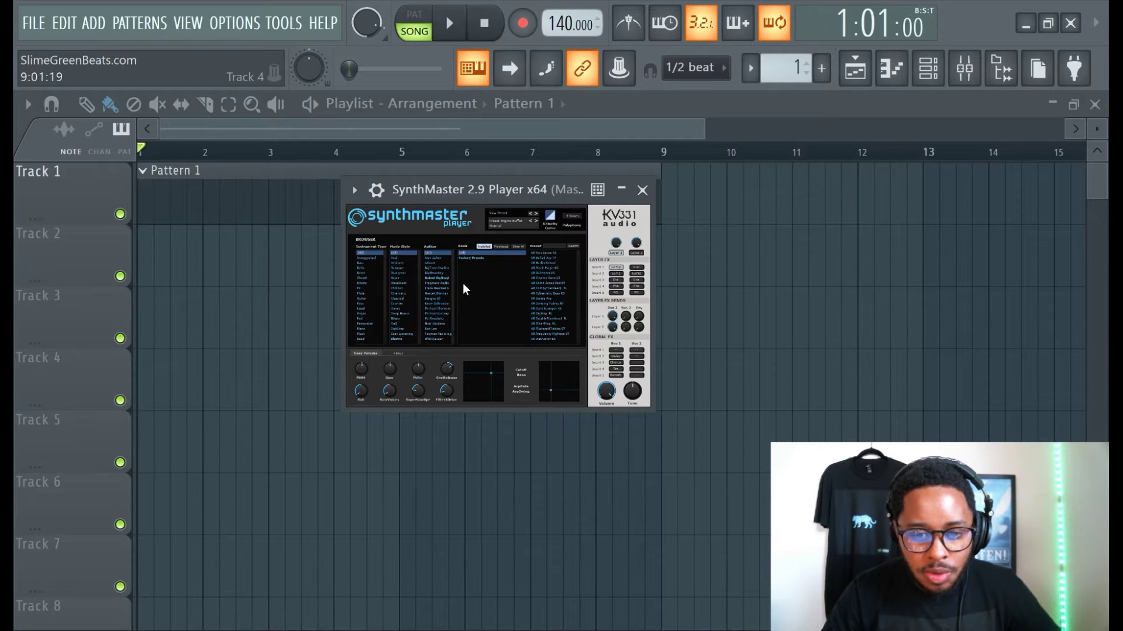
{"action": "scroll", "coordinate": [557, 316], "scroll_direction": "down", "scroll_amount": 10}
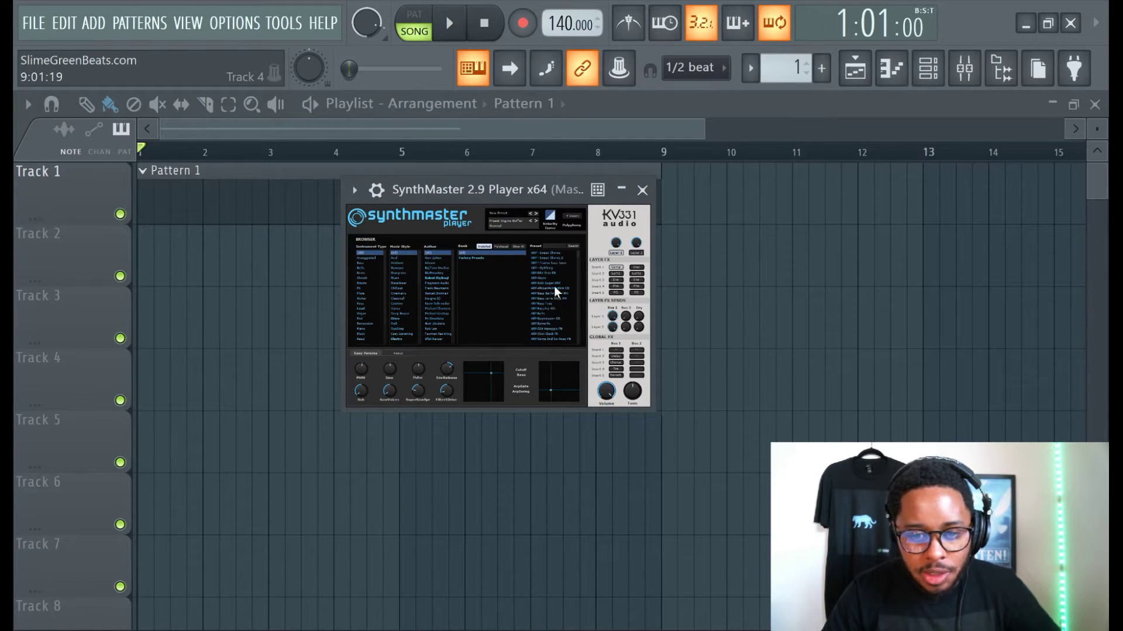
{"action": "left_click_drag", "start_coordinate": [515, 196], "coordinate": [477, 165]}
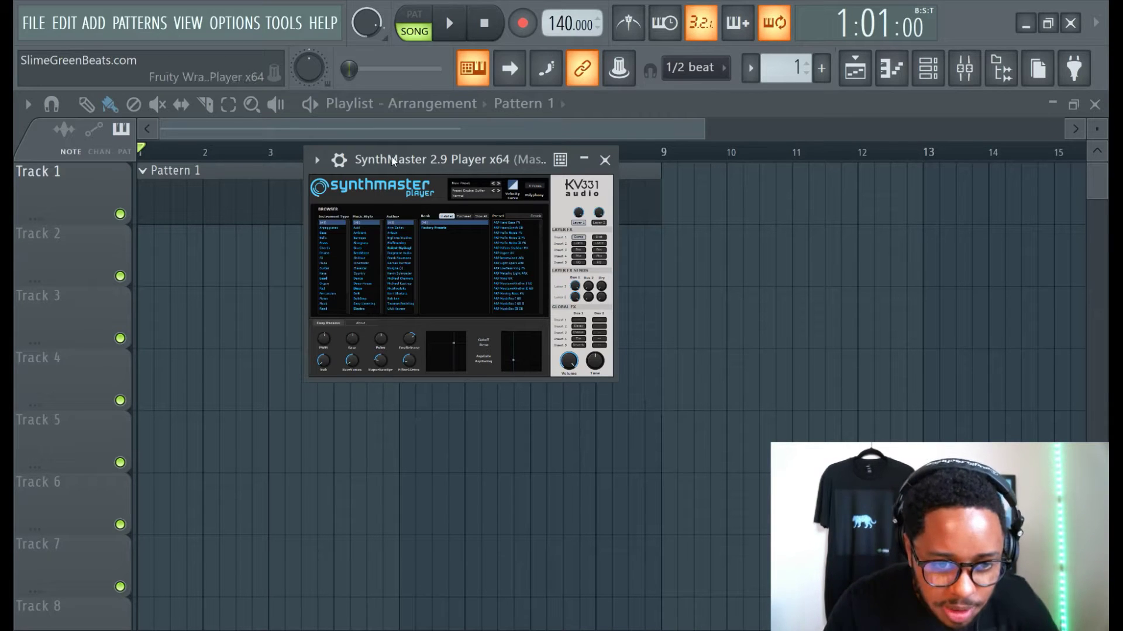
Filter the SynthMaster presets to the flute instrument type and audition several of them
{"action": "left_click", "coordinate": [325, 267]}
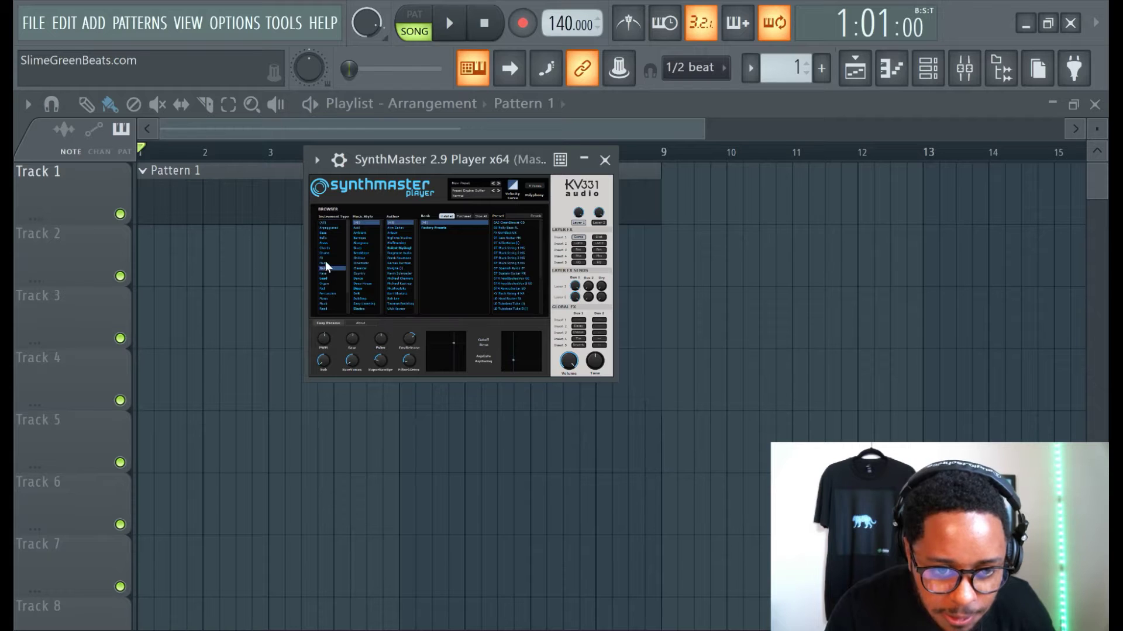
{"action": "left_click", "coordinate": [502, 224]}
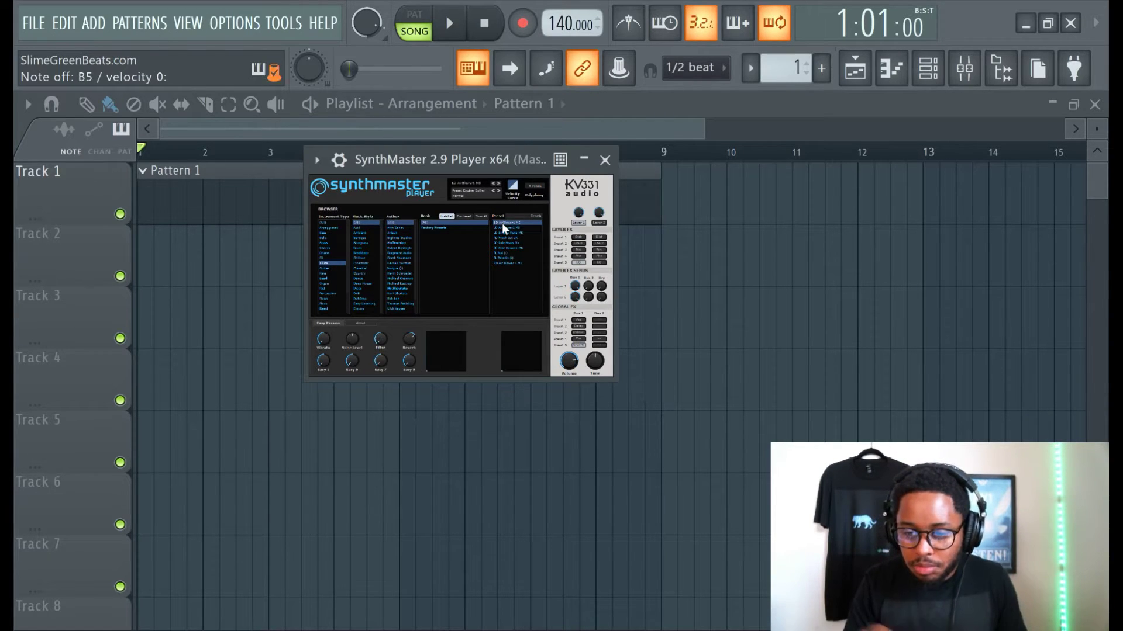
{"action": "left_click", "coordinate": [517, 233]}
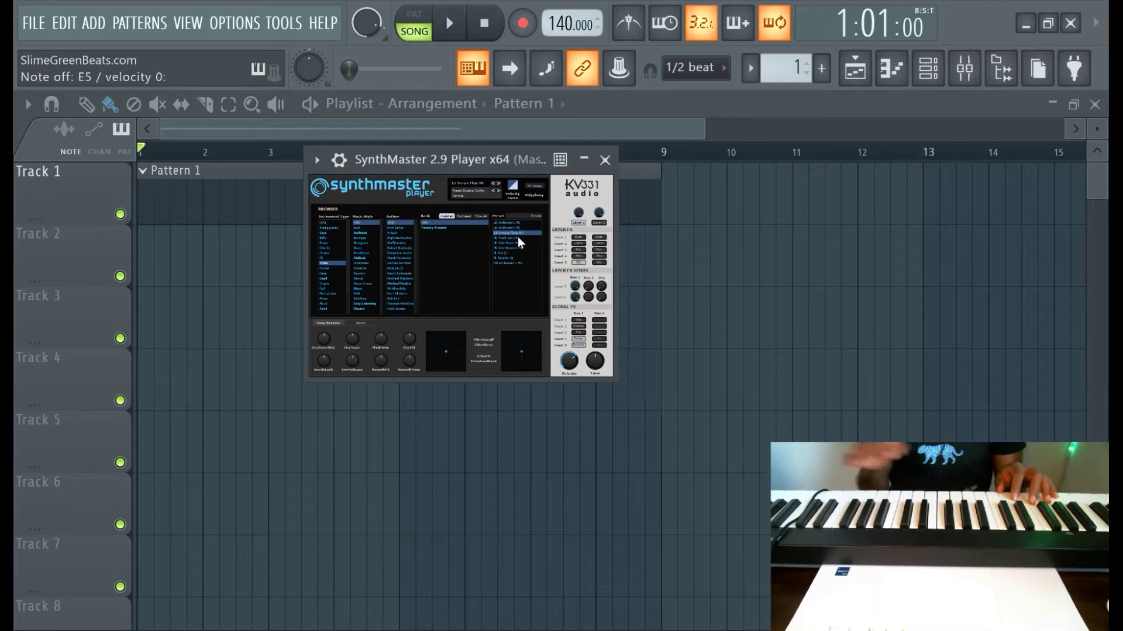
{"action": "left_click", "coordinate": [513, 251]}
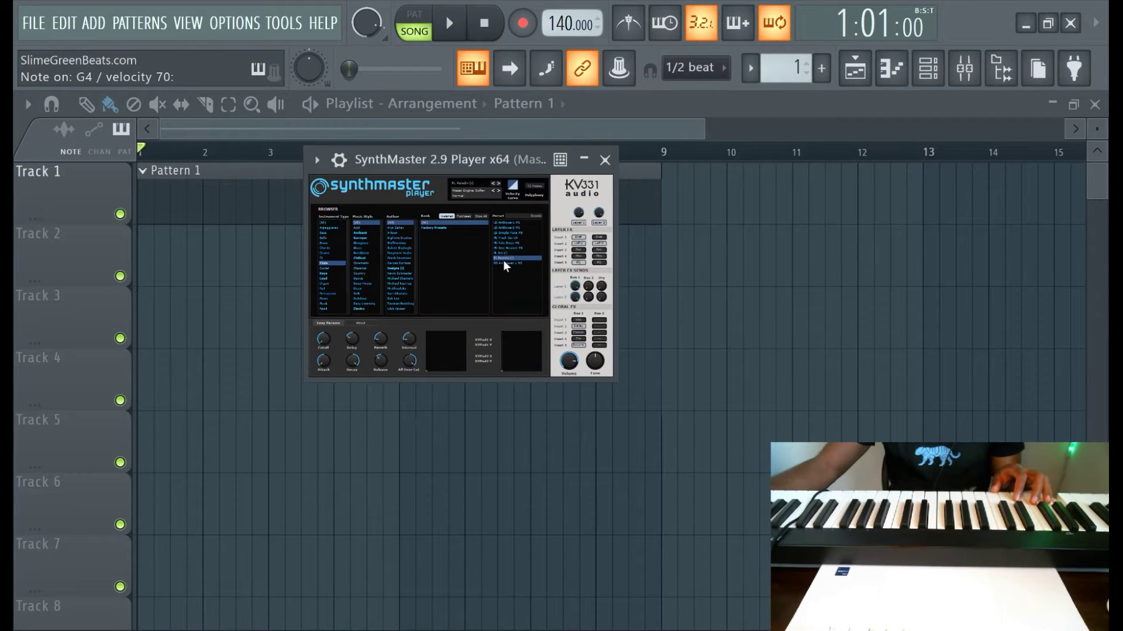
{"action": "left_click", "coordinate": [502, 261]}
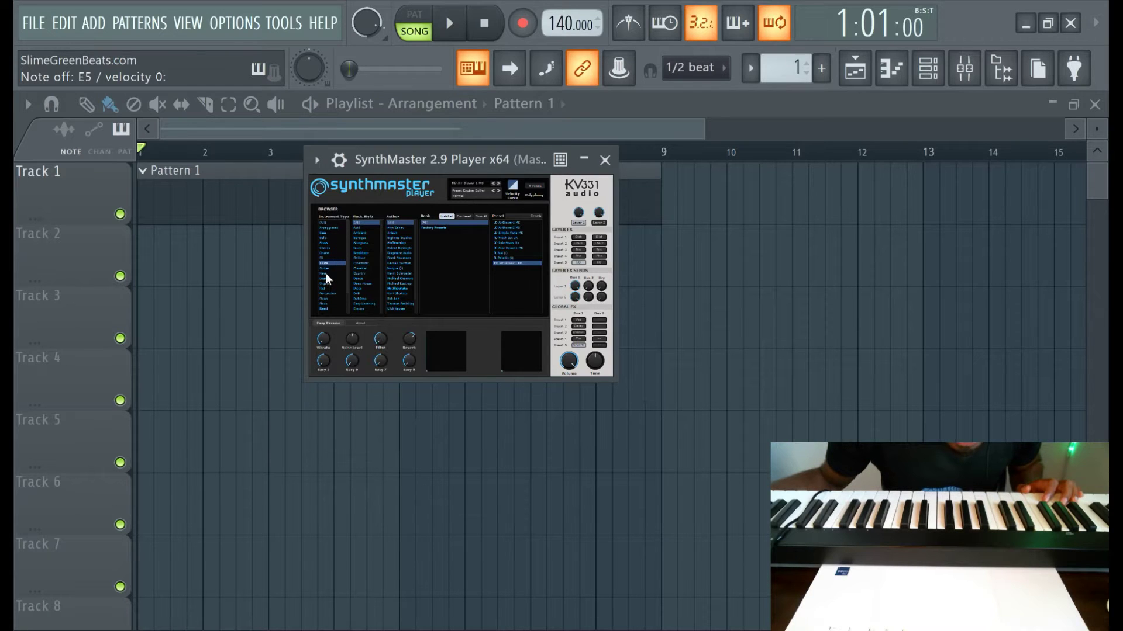
Filter the presets to the keys instrument type and audition several, keeping one for the melody
{"action": "left_click", "coordinate": [326, 274]}
{"action": "left_click", "coordinate": [511, 248]}
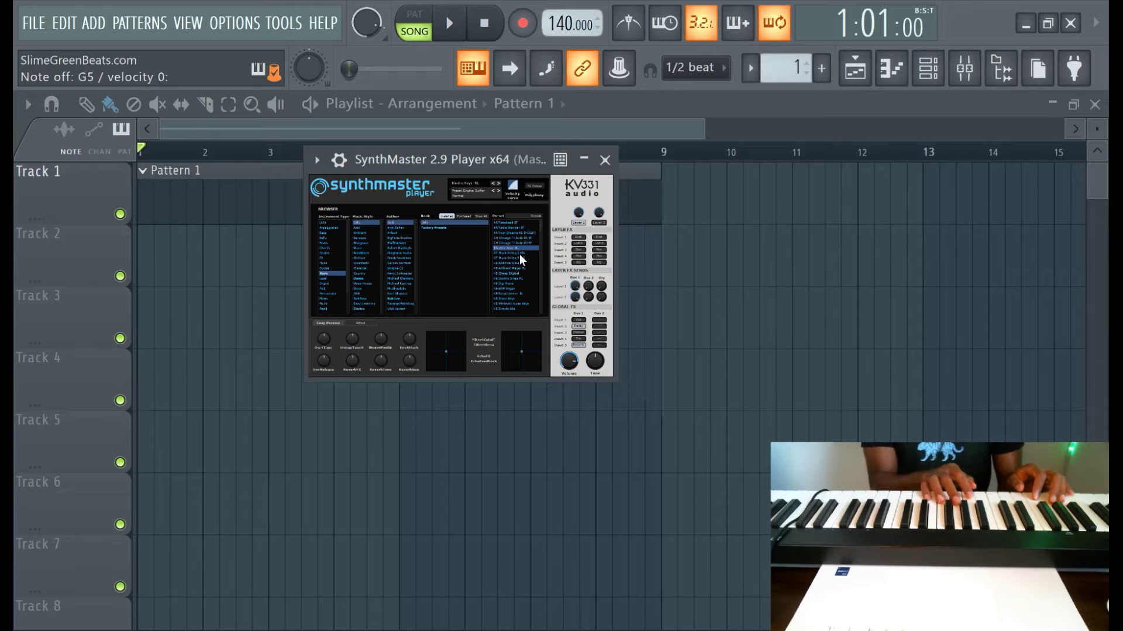
{"action": "left_click", "coordinate": [508, 263]}
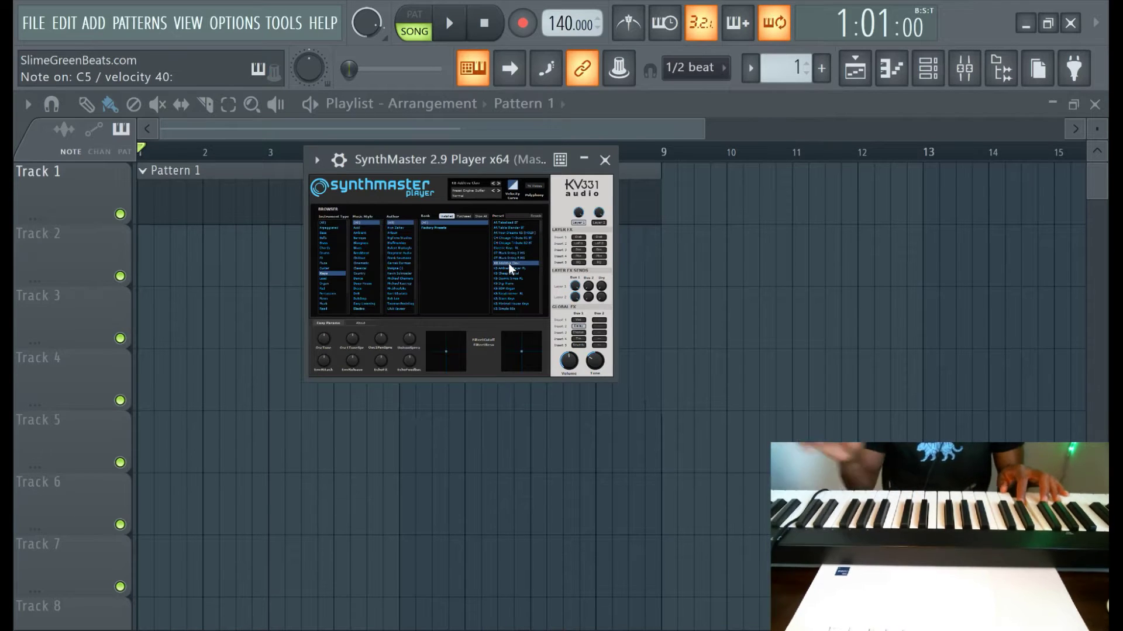
{"action": "left_click", "coordinate": [520, 294]}
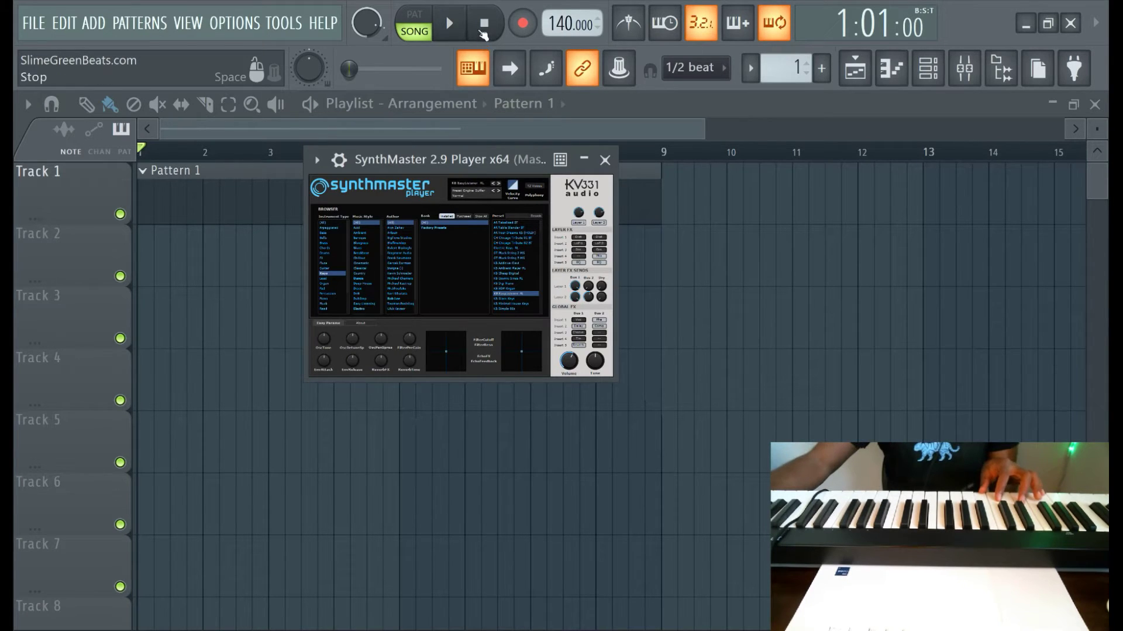
Start playback, set the project tempo to 120 BPM and enable the metronome
{"action": "left_click", "coordinate": [450, 24]}
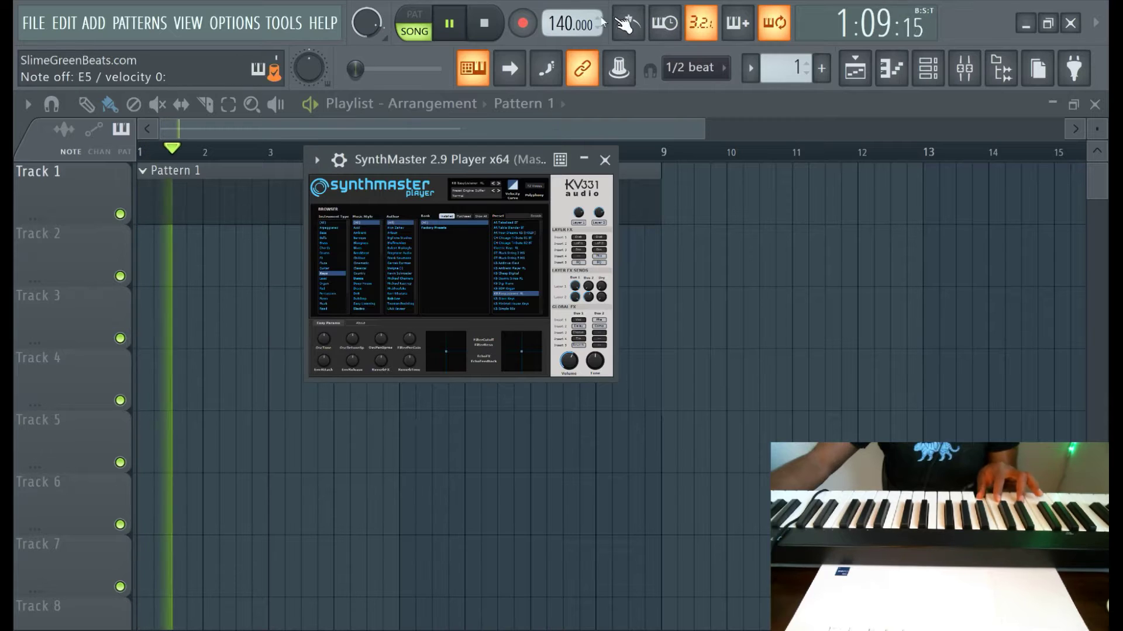
{"action": "scroll", "coordinate": [570, 23], "scroll_direction": "down", "scroll_amount": 20}
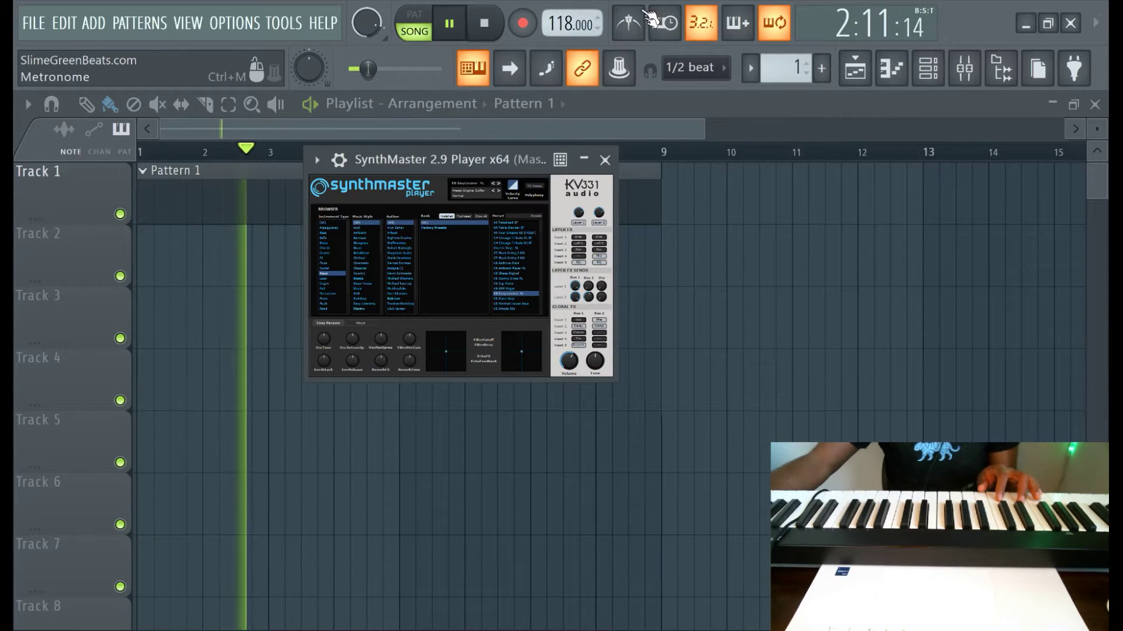
{"action": "left_click", "coordinate": [664, 23]}
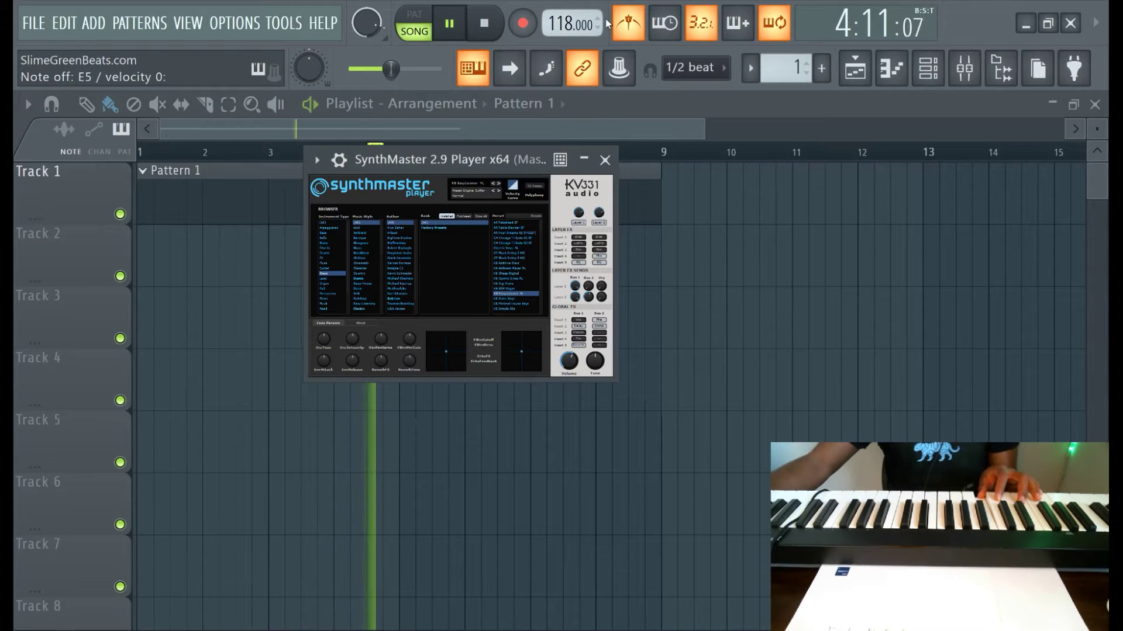
{"action": "scroll", "coordinate": [567, 22], "scroll_direction": "up", "scroll_amount": 2}
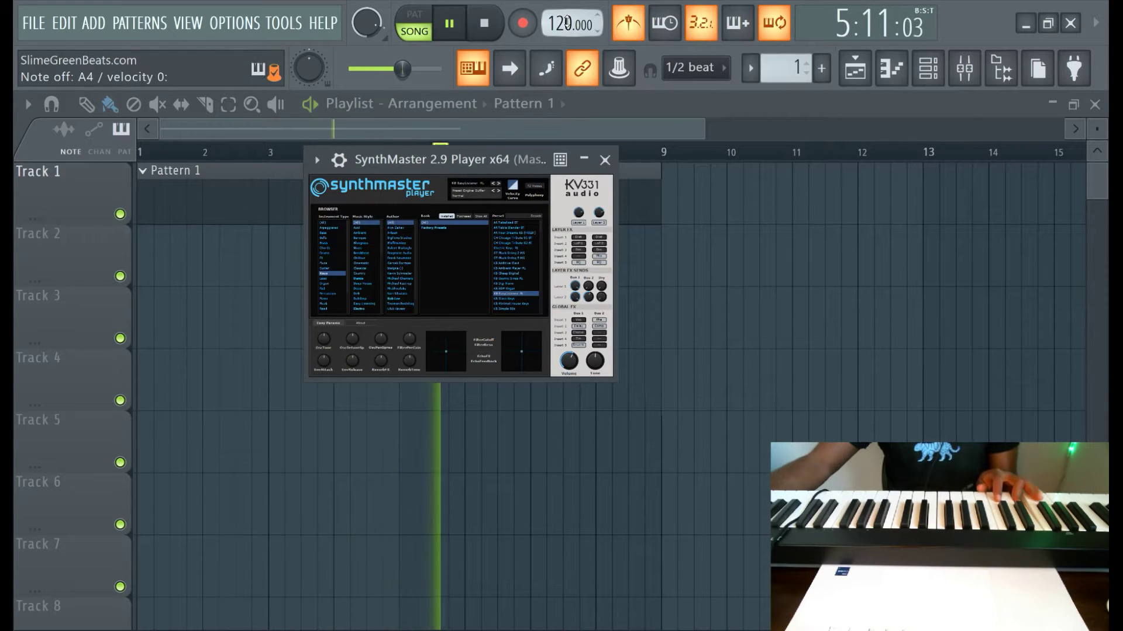
Record a played keyboard melody into Pattern 1, then end recording and close the plugin window
{"action": "left_click", "coordinate": [484, 23]}
{"action": "left_click", "coordinate": [522, 22]}
{"action": "left_click", "coordinate": [460, 27]}
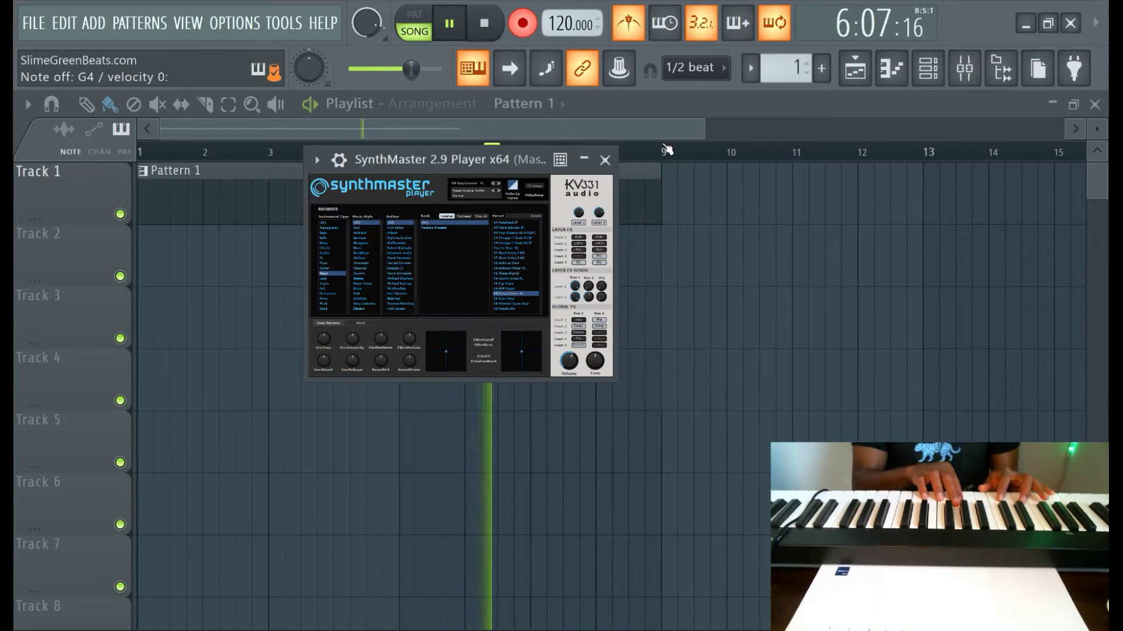
{"action": "left_click", "coordinate": [523, 23]}
{"action": "key", "text": "Escape"}
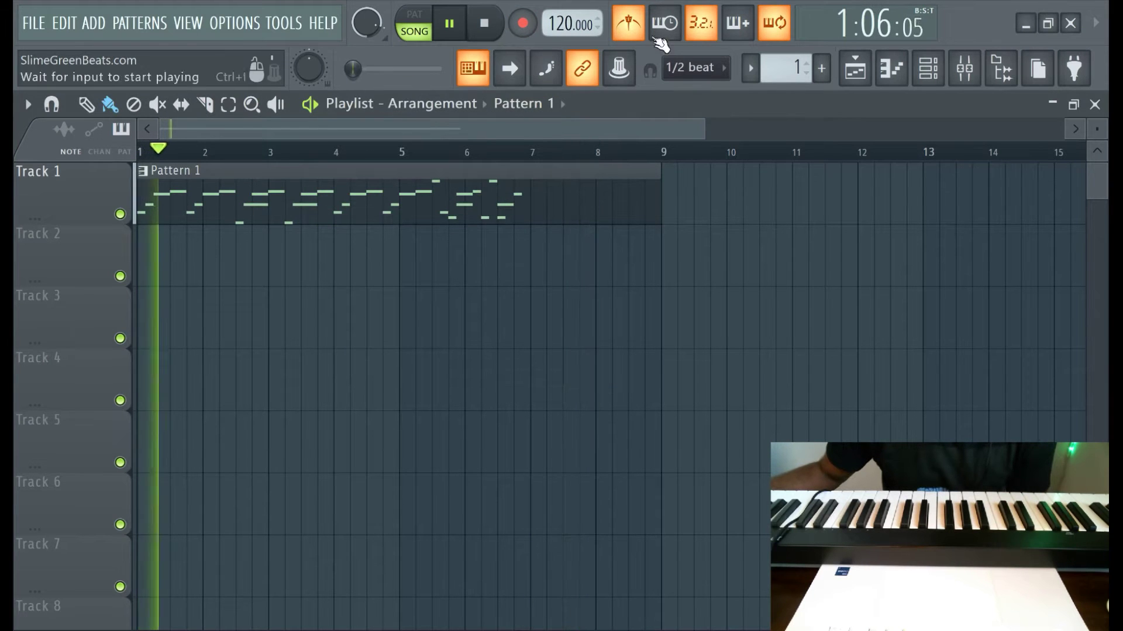
Turn off the metronome and shorten the Pattern 1 clip on Track 1 to four bars
{"action": "left_click", "coordinate": [628, 23]}
{"action": "left_click_drag", "start_coordinate": [658, 202], "coordinate": [402, 202]}
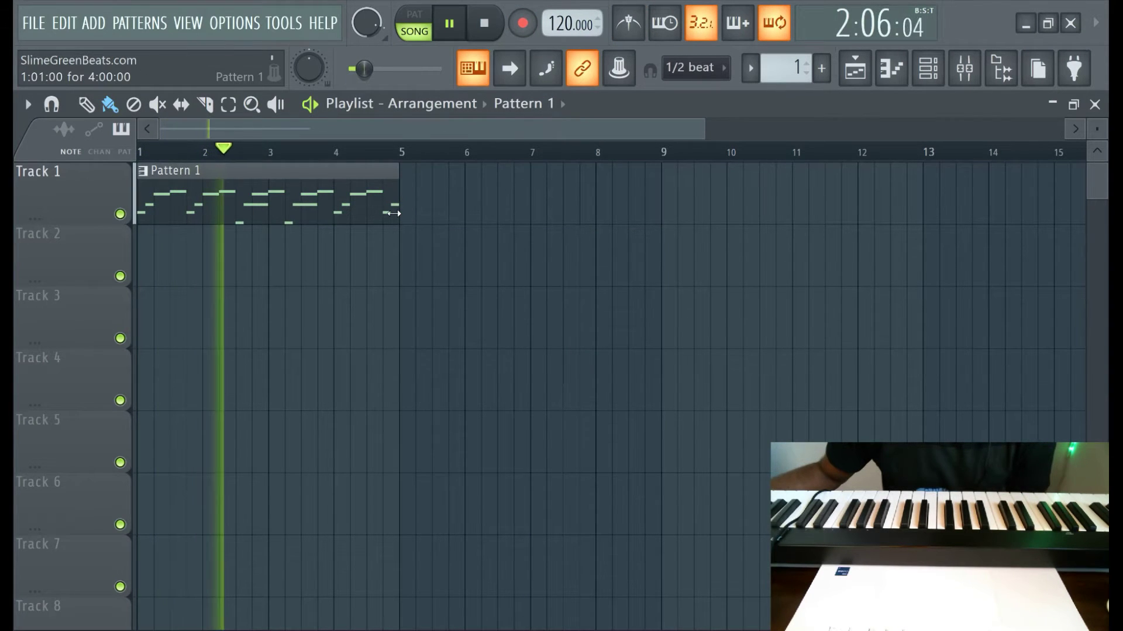
Open the recorded melody in the piano roll and examine its notes from bar 5 onward
{"action": "key", "text": "F7"}
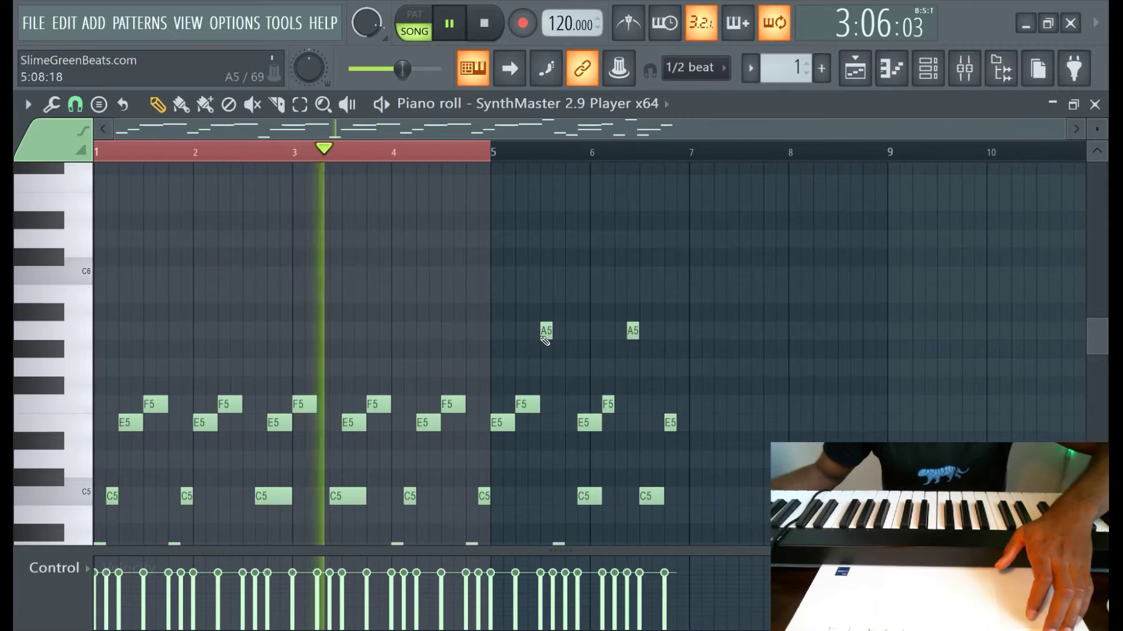
{"action": "scroll", "coordinate": [544, 276], "scroll_direction": "up", "scroll_amount": 2}
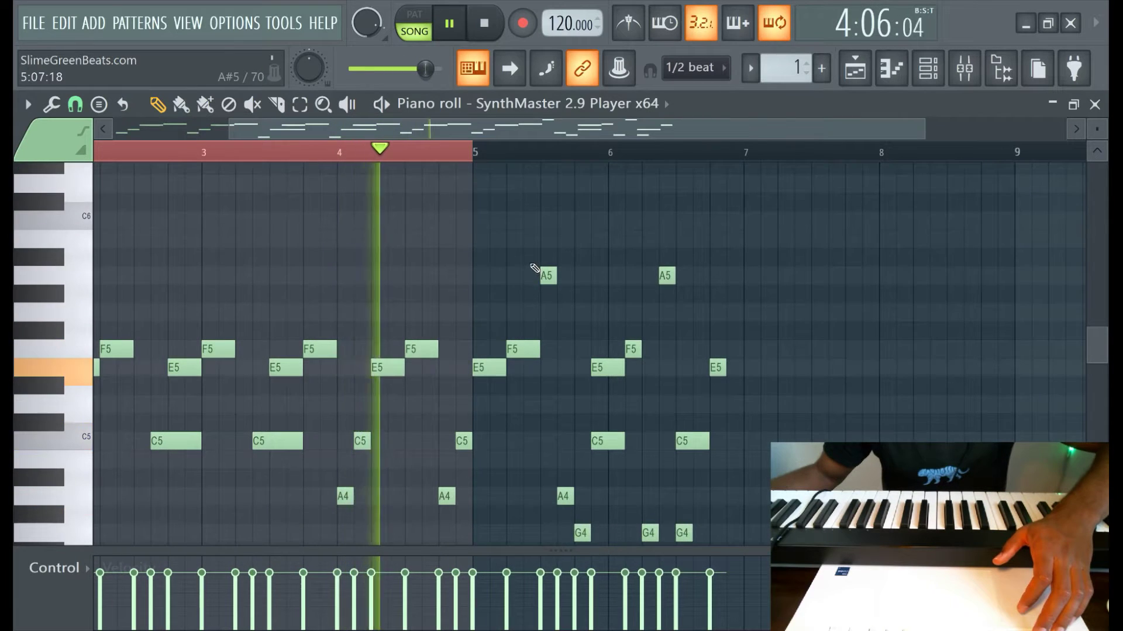
{"action": "scroll", "coordinate": [535, 271], "scroll_direction": "down", "scroll_amount": 1}
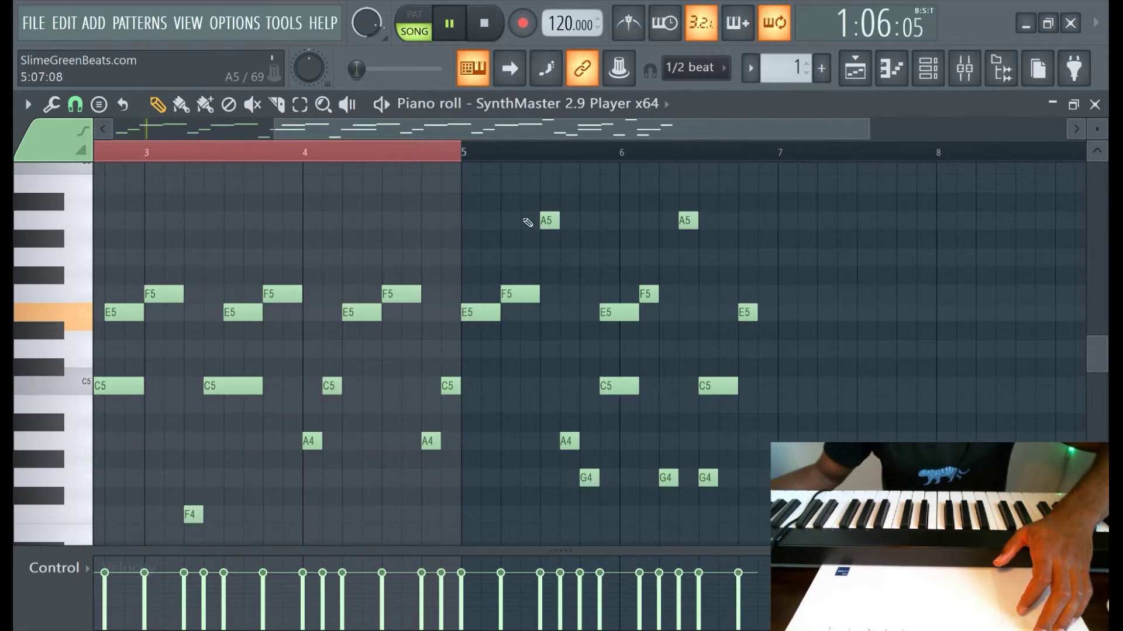
Save the project in the Downloads folder as an FL Studio song file named Ah
{"action": "key", "text": "ctrl+s"}
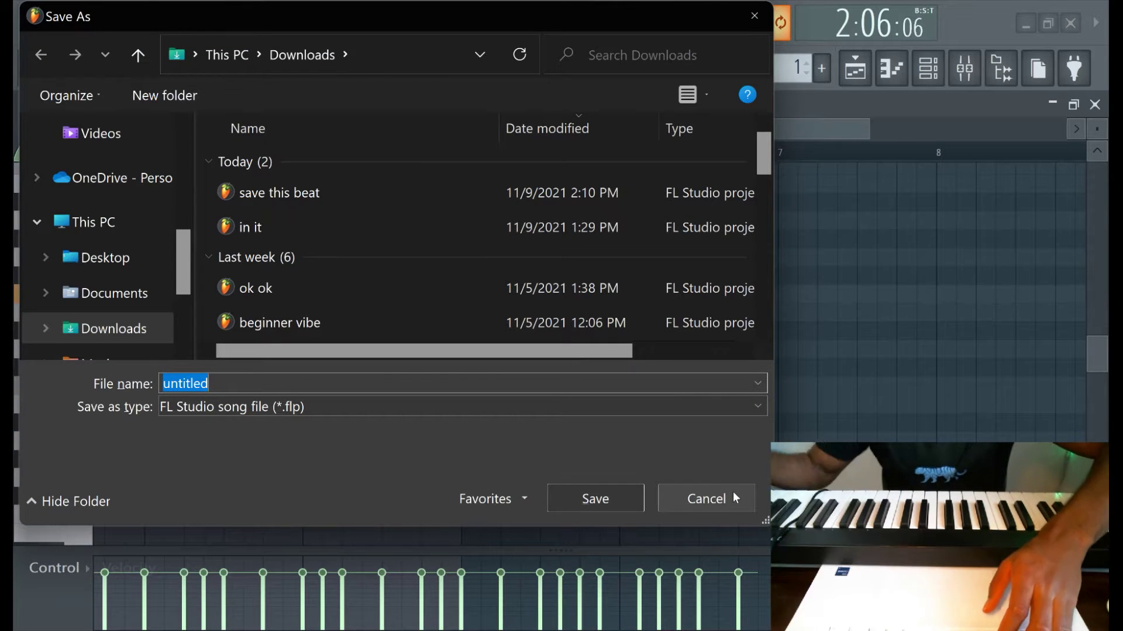
{"action": "type", "text": "Ah"}
{"action": "key", "text": "Return"}
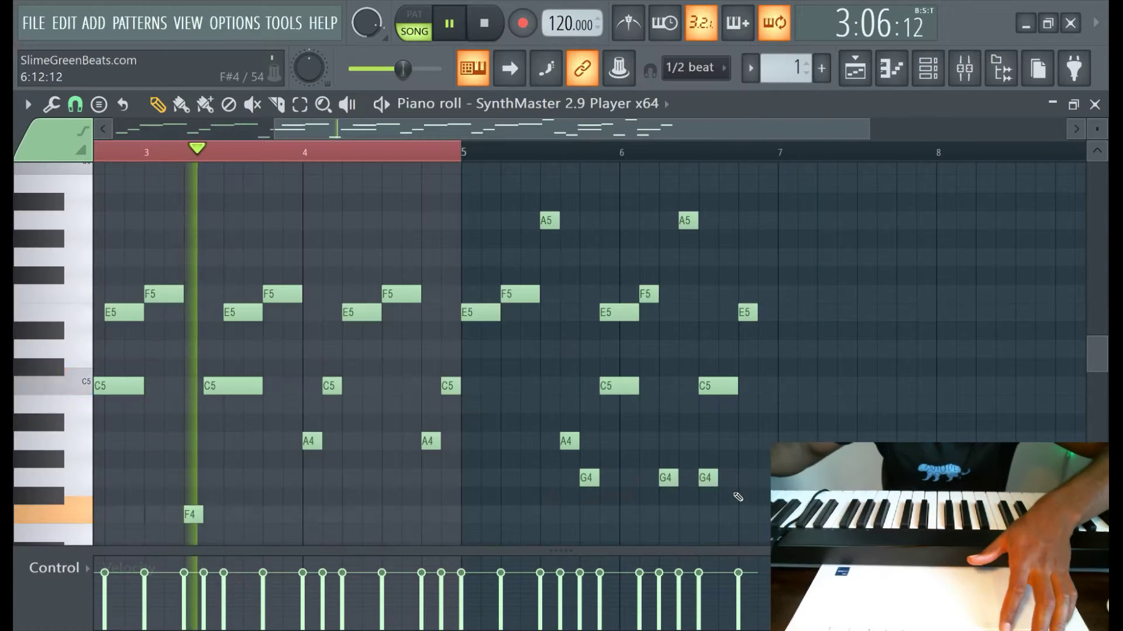
Return to the playlist and extend the Pattern 1 clip on Track 1 to eight bars
{"action": "scroll", "coordinate": [555, 363], "scroll_direction": "up", "scroll_amount": 3}
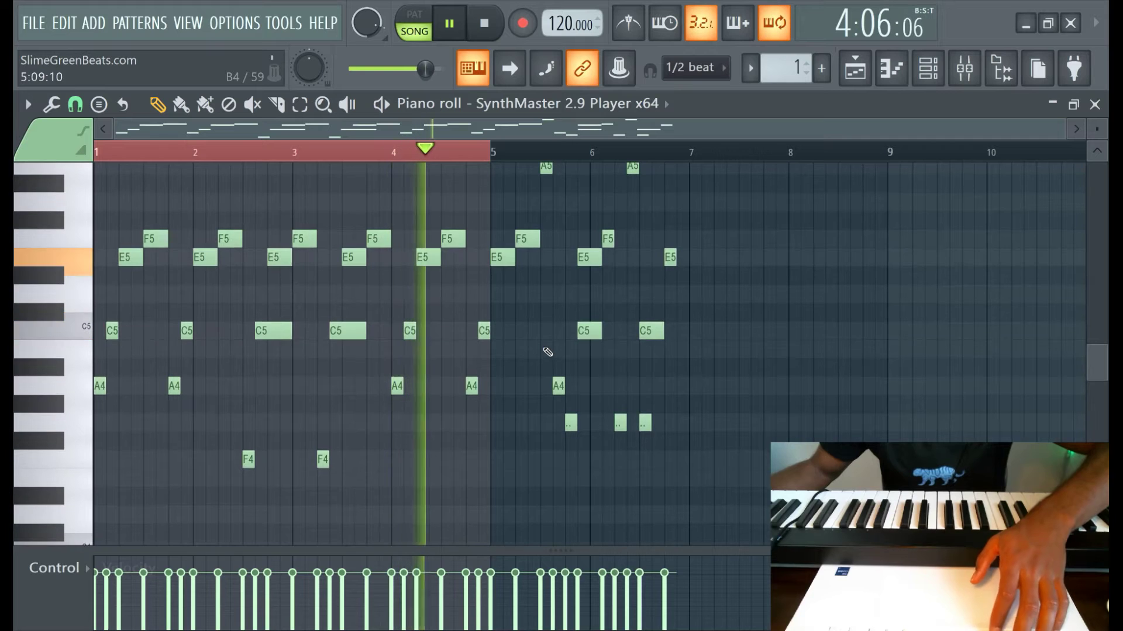
{"action": "key", "text": "ctrl+d"}
{"action": "left_click", "coordinate": [928, 68]}
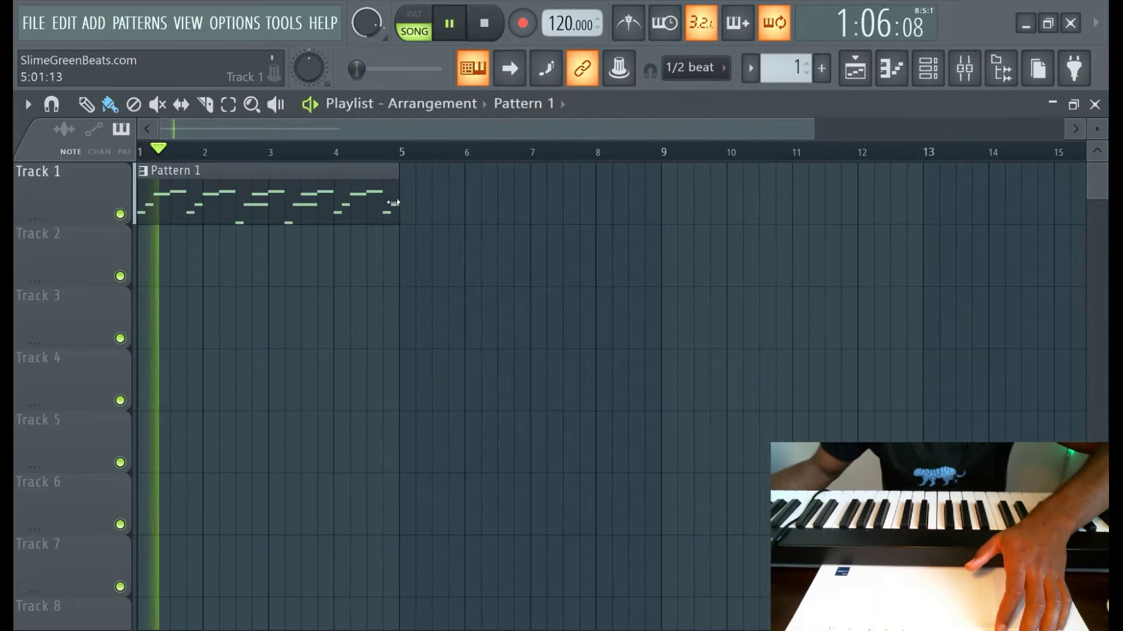
{"action": "left_click_drag", "start_coordinate": [585, 207], "coordinate": [646, 206]}
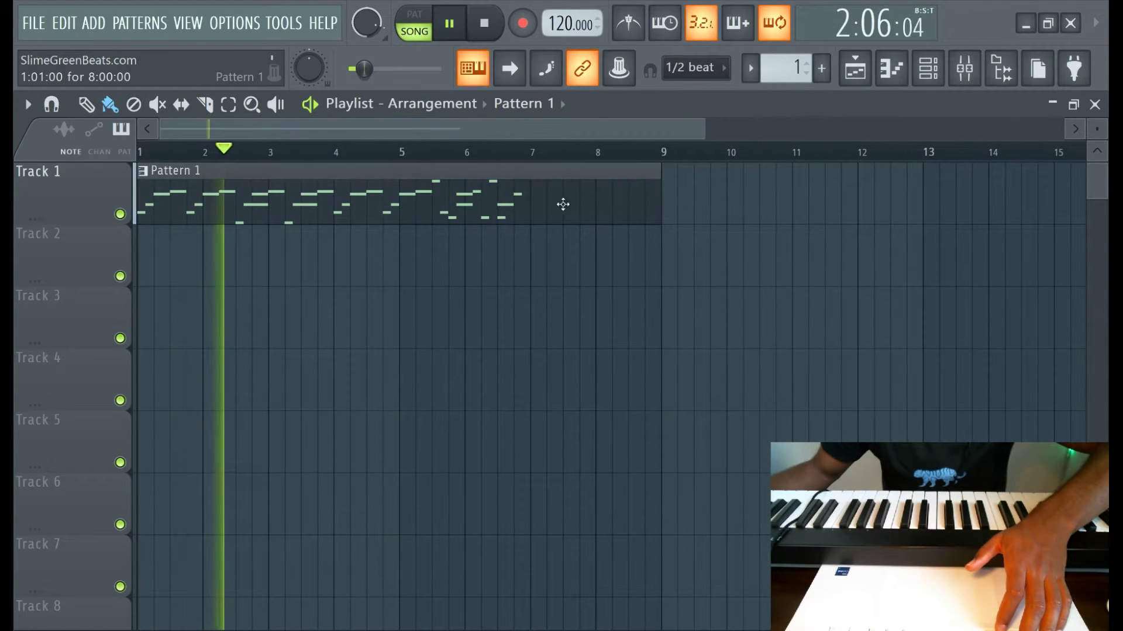
Delete the melody notes from bar 5 onward in the piano roll, except the two high A5 notes
{"action": "double_click", "coordinate": [589, 205]}
{"action": "scroll", "coordinate": [531, 235], "scroll_direction": "down", "scroll_amount": 5}
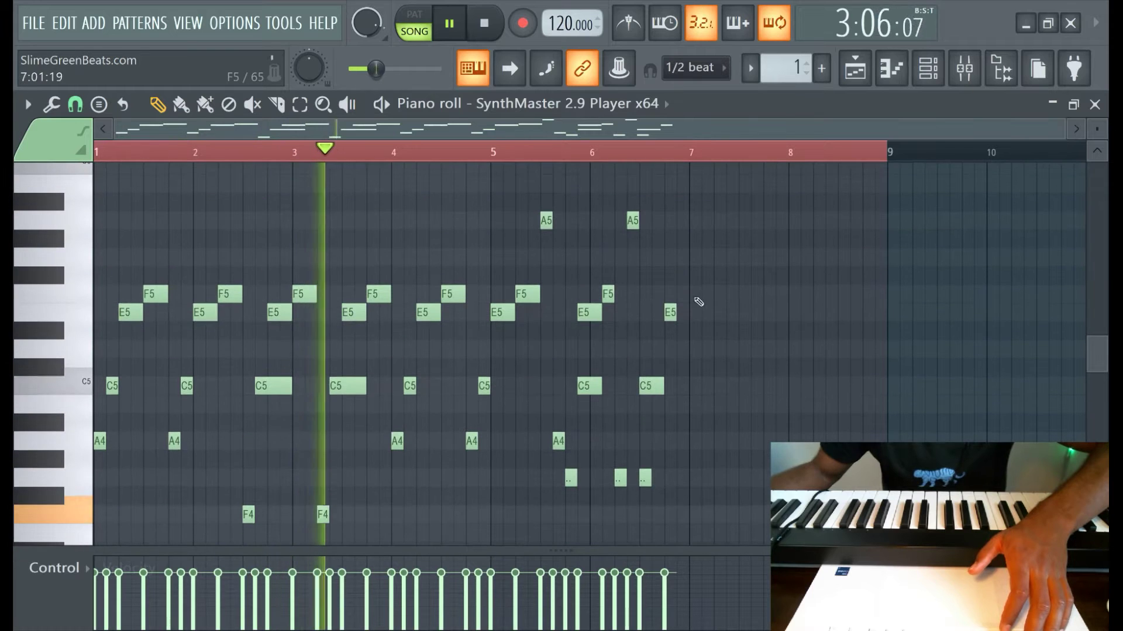
{"action": "scroll", "coordinate": [526, 263], "scroll_direction": "up", "scroll_amount": 4}
{"action": "left_click_drag", "start_coordinate": [487, 268], "coordinate": [794, 482]}
{"action": "key", "text": "Delete"}
{"action": "scroll", "coordinate": [596, 264], "scroll_direction": "down", "scroll_amount": 3}
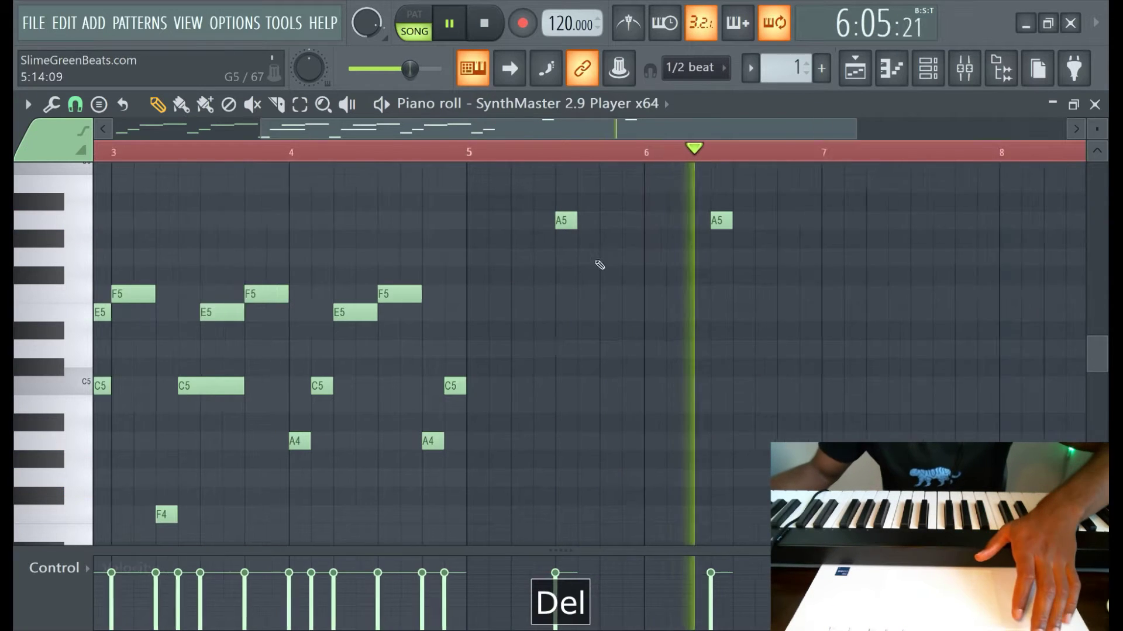
Duplicate the melody notes of bars 1 to 4 so the copy starts at bar 5, then clear the selection
{"action": "scroll", "coordinate": [527, 289], "scroll_direction": "down", "scroll_amount": 3}
{"action": "scroll", "coordinate": [188, 208], "scroll_direction": "up", "scroll_amount": 3}
{"action": "left_click_drag", "start_coordinate": [100, 196], "coordinate": [466, 429]}
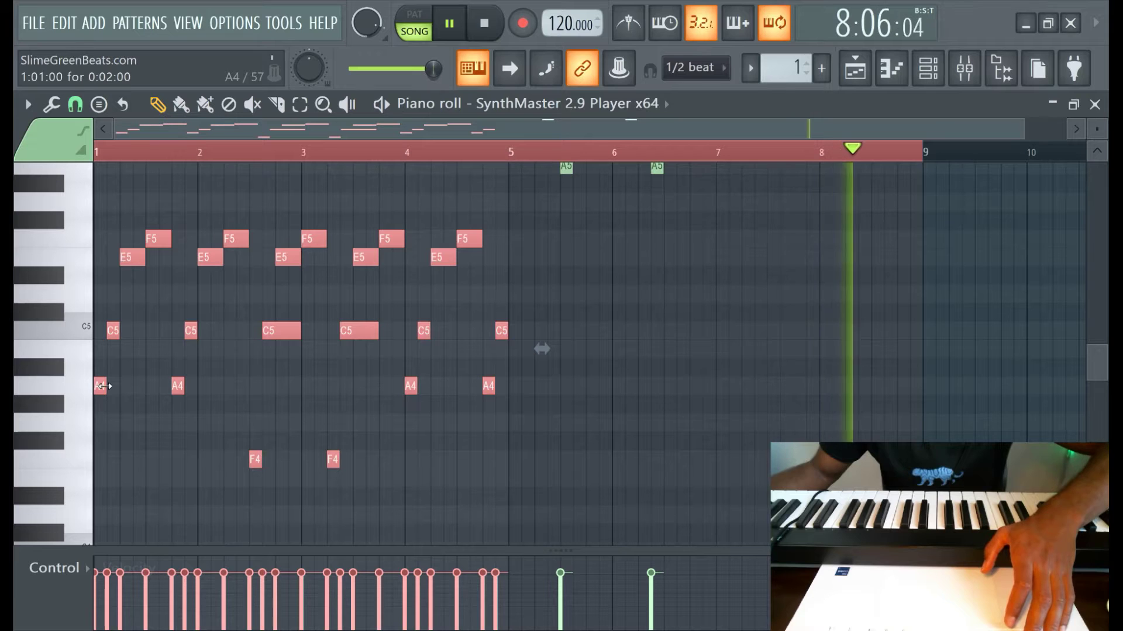
{"action": "key", "text": "ctrl+b"}
{"action": "left_click_drag", "start_coordinate": [330, 374], "coordinate": [589, 374]}
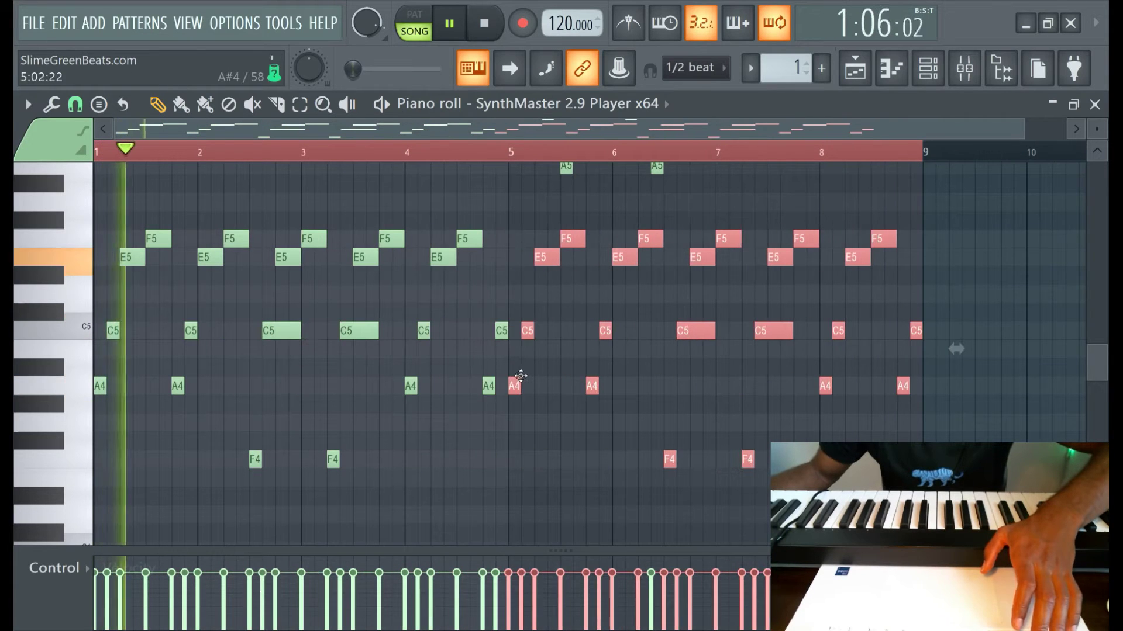
{"action": "scroll", "coordinate": [560, 376], "scroll_direction": "up", "scroll_amount": 2}
{"action": "key", "text": "ctrl+d"}
{"action": "scroll", "coordinate": [563, 377], "scroll_direction": "down", "scroll_amount": 2}
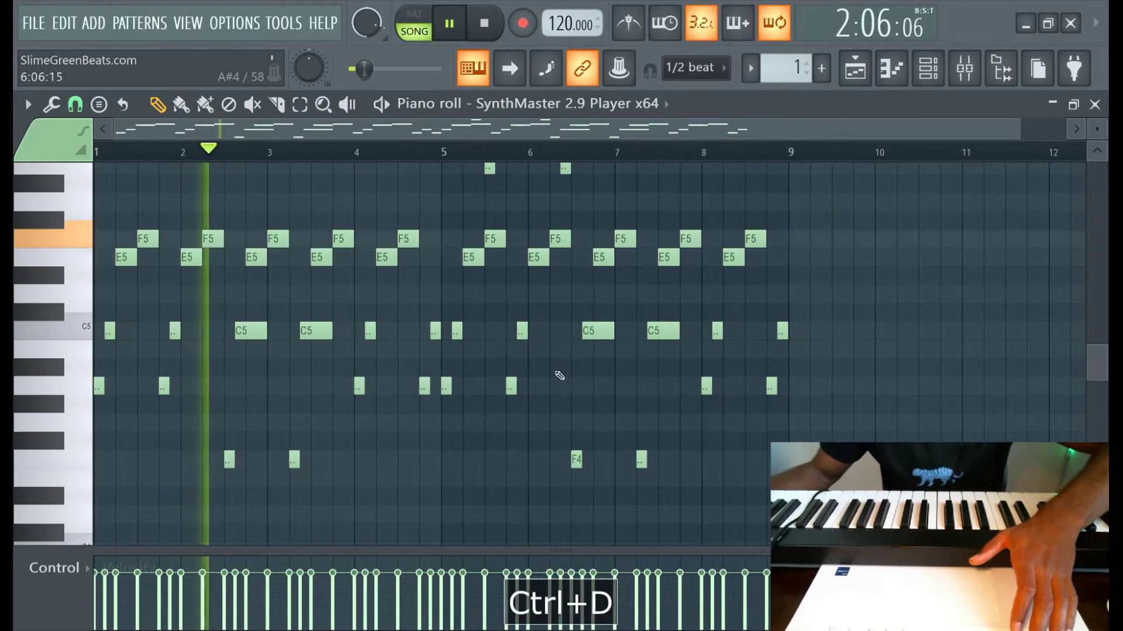
Delete the first C5 and A4 notes at the start of bar 5 in the copied melody
{"action": "scroll", "coordinate": [525, 357], "scroll_direction": "up", "scroll_amount": 2}
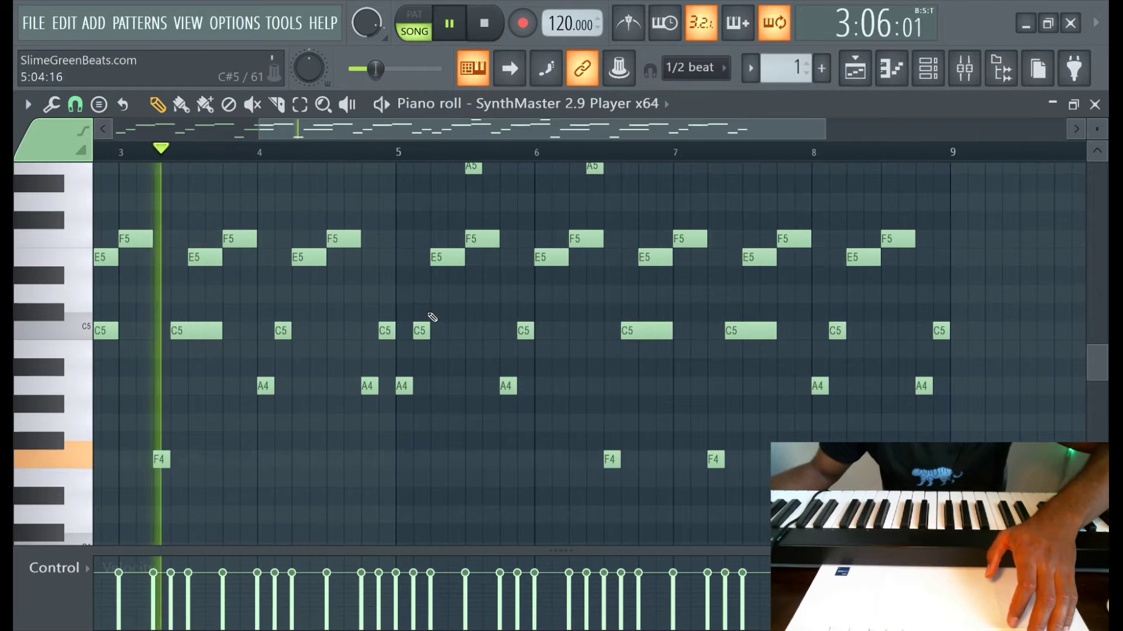
{"action": "scroll", "coordinate": [424, 322], "scroll_direction": "down", "scroll_amount": 2}
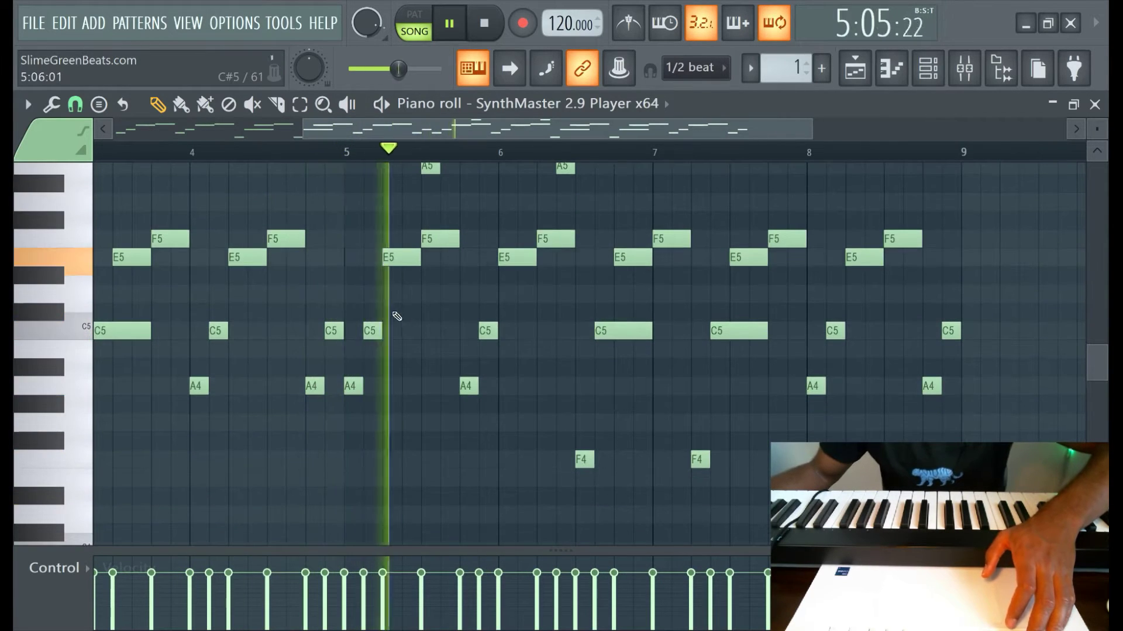
{"action": "scroll", "coordinate": [377, 337], "scroll_direction": "up", "scroll_amount": 1}
{"action": "right_click", "coordinate": [373, 383]}
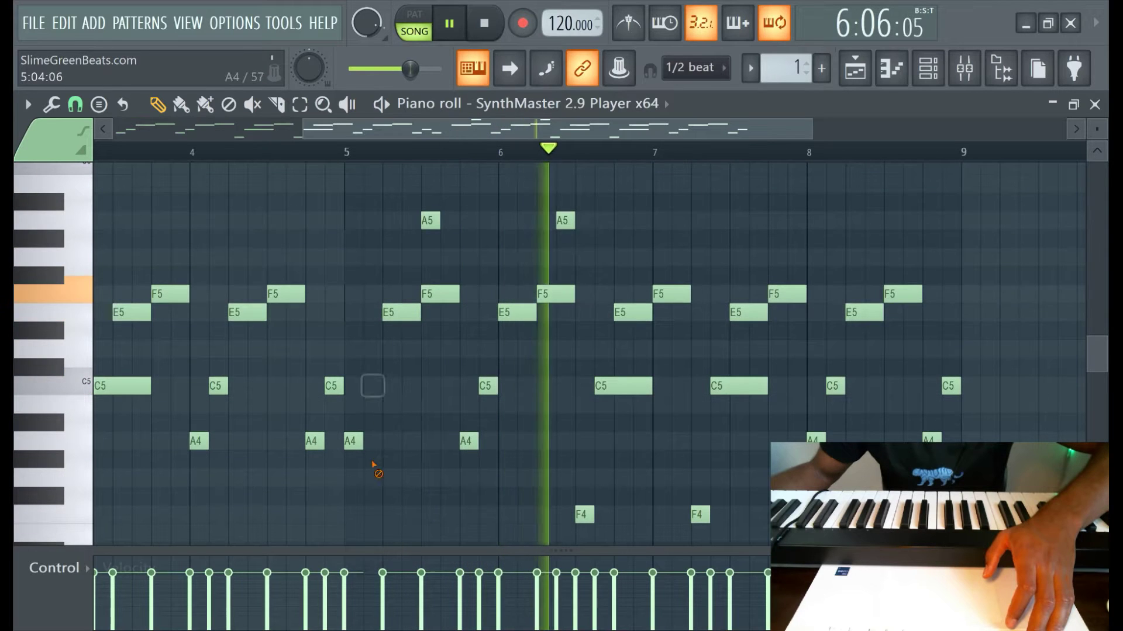
{"action": "right_click", "coordinate": [353, 439]}
Select the remaining copied notes from bar 5 onward, except the two A5 notes, and shift them earlier towards the start of bar 5
{"action": "scroll", "coordinate": [360, 213], "scroll_direction": "up", "scroll_amount": 2}
{"action": "scroll", "coordinate": [390, 354], "scroll_direction": "down", "scroll_amount": 1}
{"action": "left_click_drag", "start_coordinate": [368, 306], "coordinate": [1082, 538]}
{"action": "left_click_drag", "start_coordinate": [401, 309], "coordinate": [363, 309]}
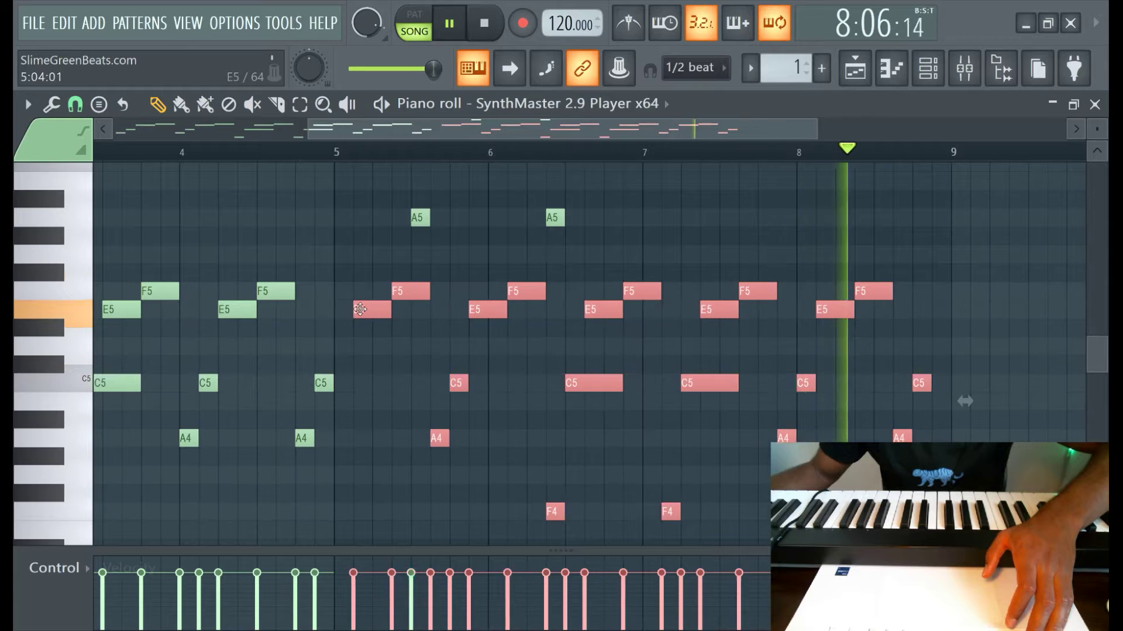
Delete the short A5 notes in bars 5 and 6 and raise the first F5 of bar 5 and the last F5 of bar 6 to A5
{"action": "key", "text": "ctrl+d"}
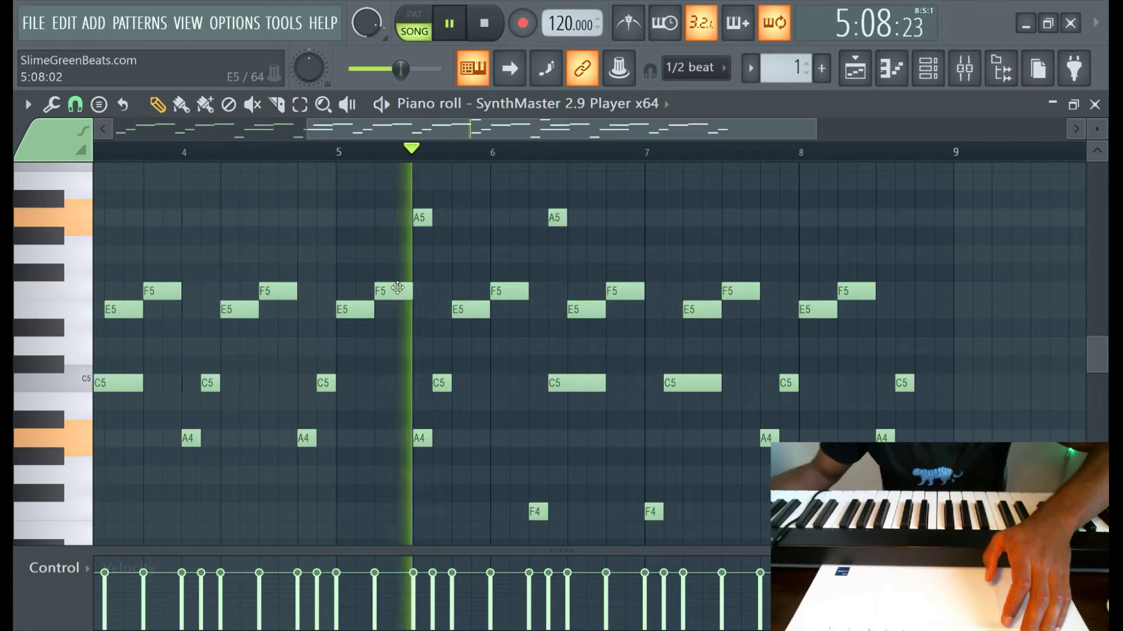
{"action": "right_click", "coordinate": [393, 292]}
{"action": "mouse_move", "coordinate": [422, 219]}
{"action": "left_mouse_down"}
{"action": "mouse_move", "coordinate": [384, 218]}
{"action": "mouse_move", "coordinate": [412, 219]}
{"action": "left_mouse_up"}
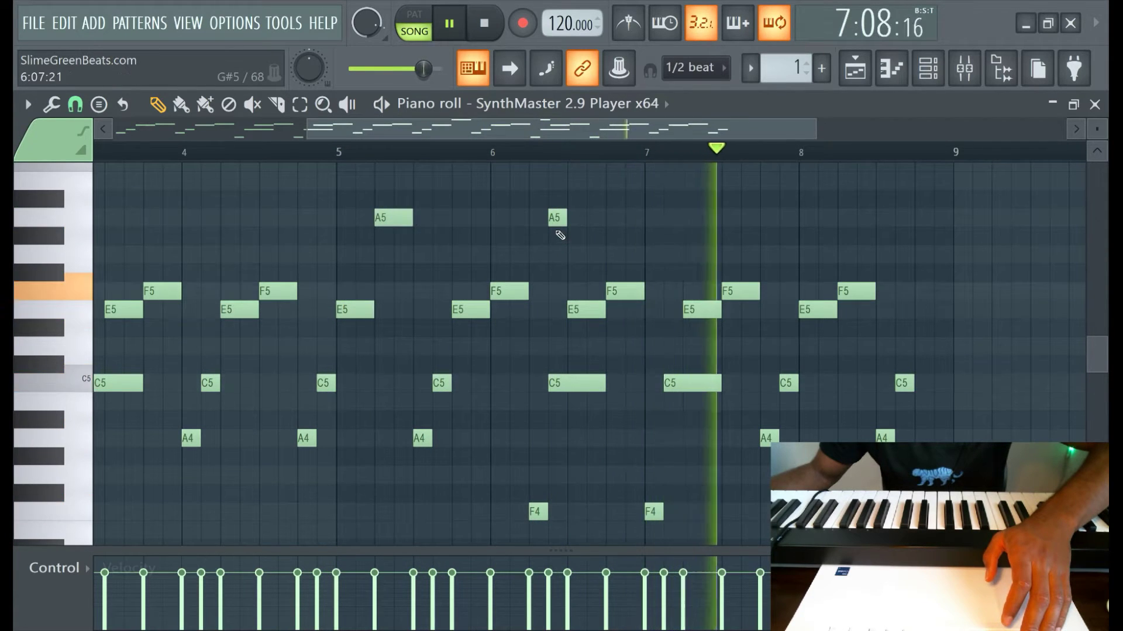
{"action": "scroll", "coordinate": [501, 204], "scroll_direction": "down", "scroll_amount": 3}
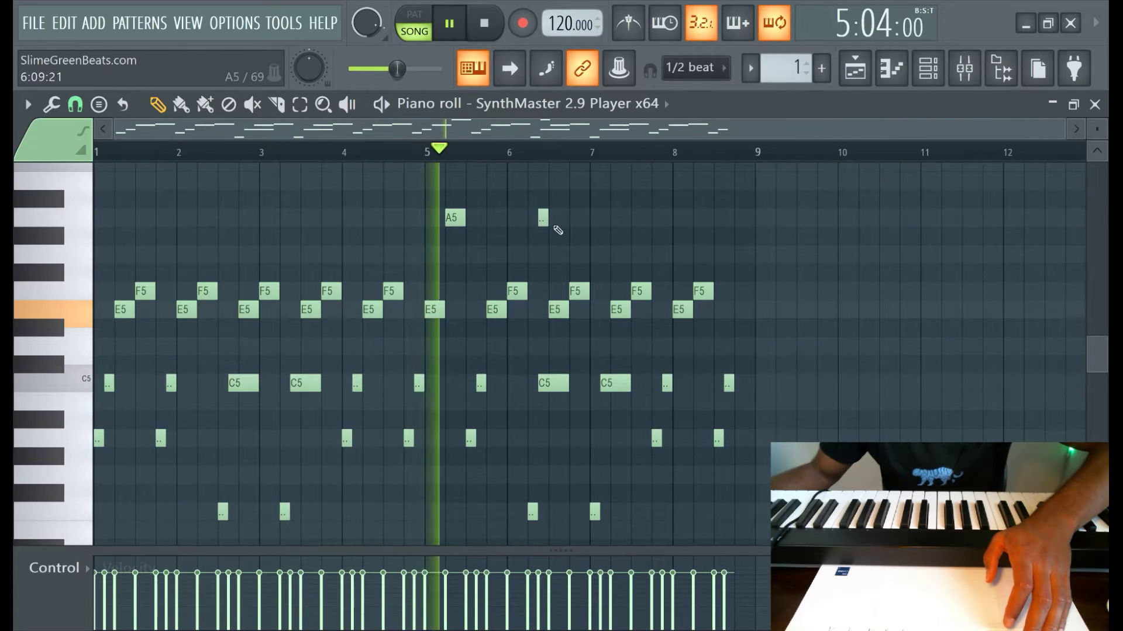
{"action": "scroll", "coordinate": [543, 234], "scroll_direction": "up", "scroll_amount": 2}
{"action": "scroll", "coordinate": [537, 269], "scroll_direction": "up", "scroll_amount": 2}
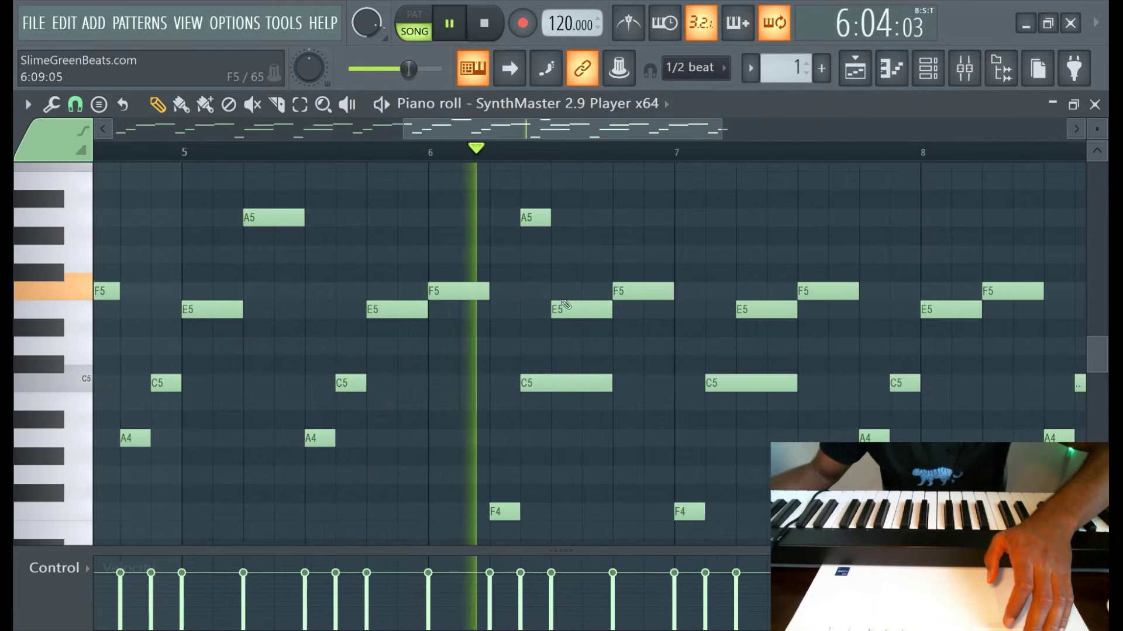
{"action": "right_click", "coordinate": [535, 219]}
{"action": "left_click_drag", "start_coordinate": [625, 287], "coordinate": [625, 214]}
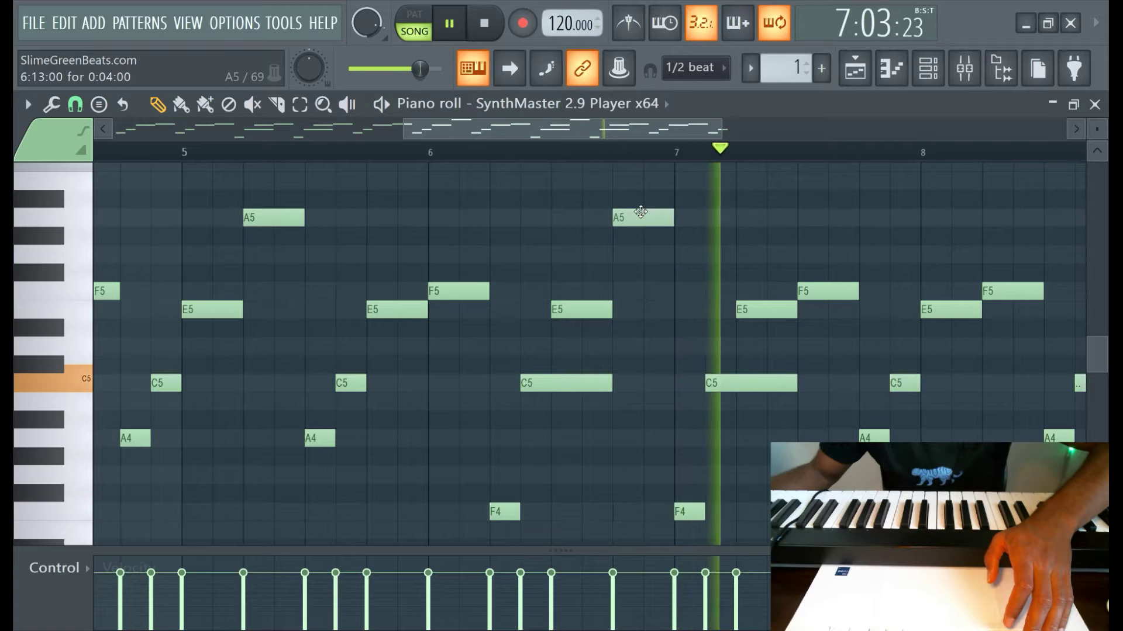
{"action": "scroll", "coordinate": [759, 312], "scroll_direction": "down", "scroll_amount": 3}
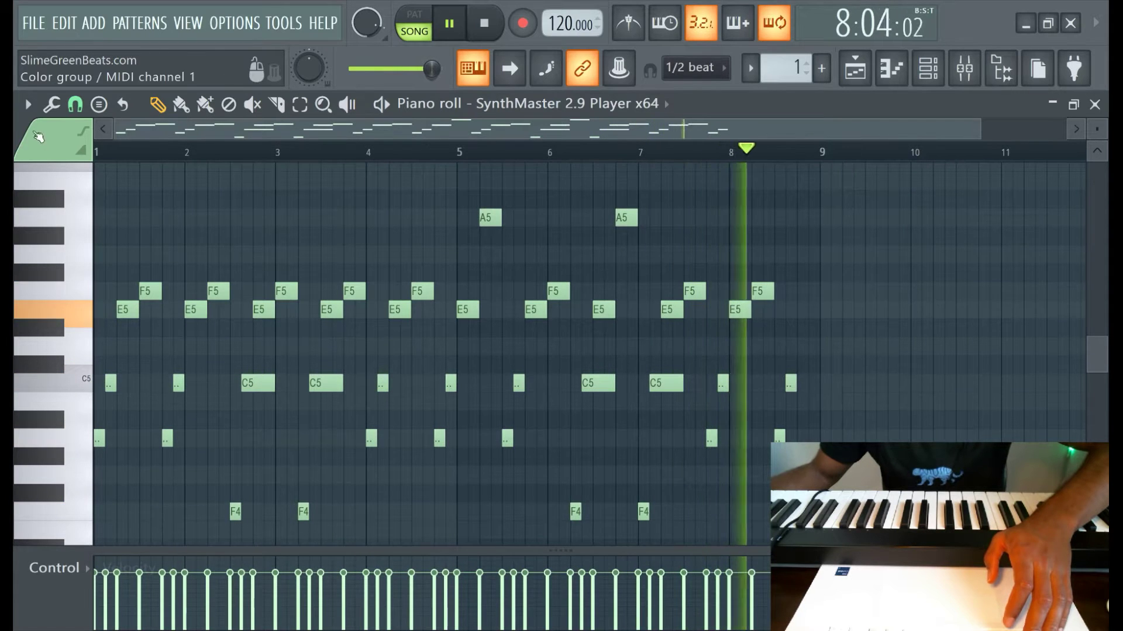
Play from bar 1, raise the F5 note in bar 2 to A5, and lower the last F5 note in bar 3 to D5
{"action": "left_click", "coordinate": [99, 153]}
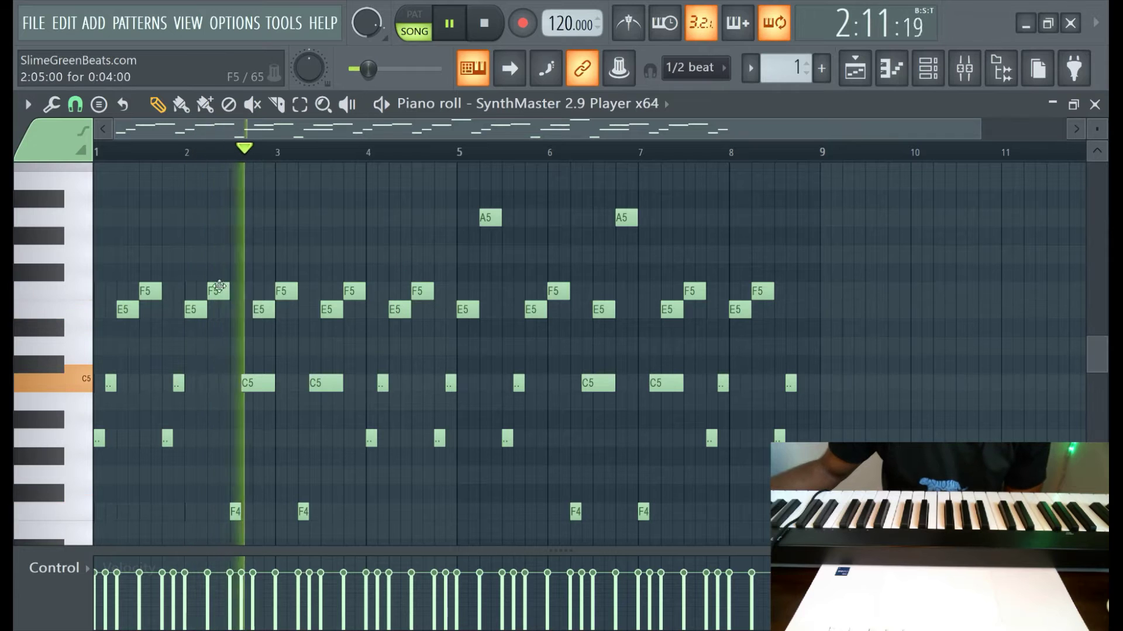
{"action": "left_click_drag", "start_coordinate": [216, 289], "coordinate": [216, 214]}
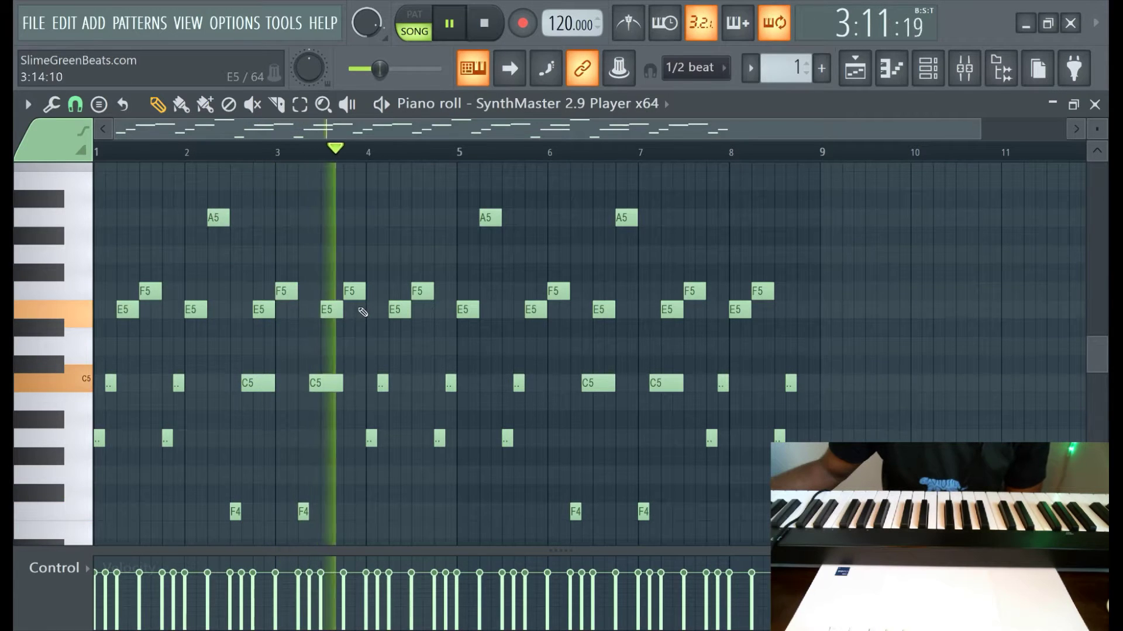
{"action": "left_click_drag", "start_coordinate": [353, 291], "coordinate": [354, 347]}
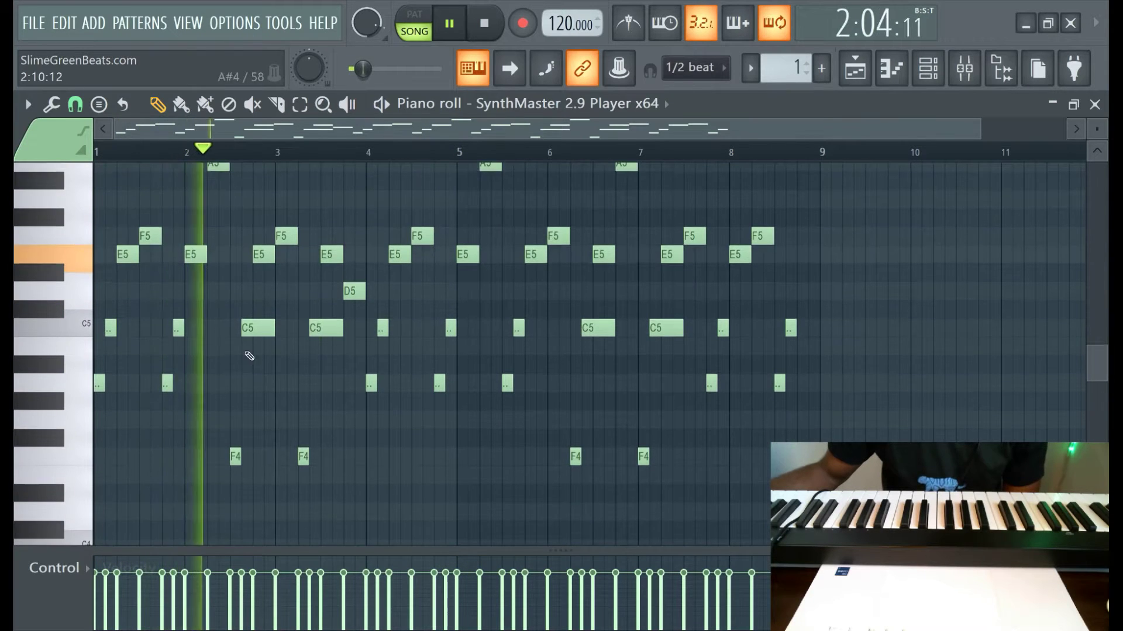
Lower the F4 note in bar 3 to E4
{"action": "scroll", "coordinate": [327, 445], "scroll_direction": "down", "scroll_amount": 1}
{"action": "scroll", "coordinate": [327, 445], "scroll_direction": "down", "scroll_amount": 5}
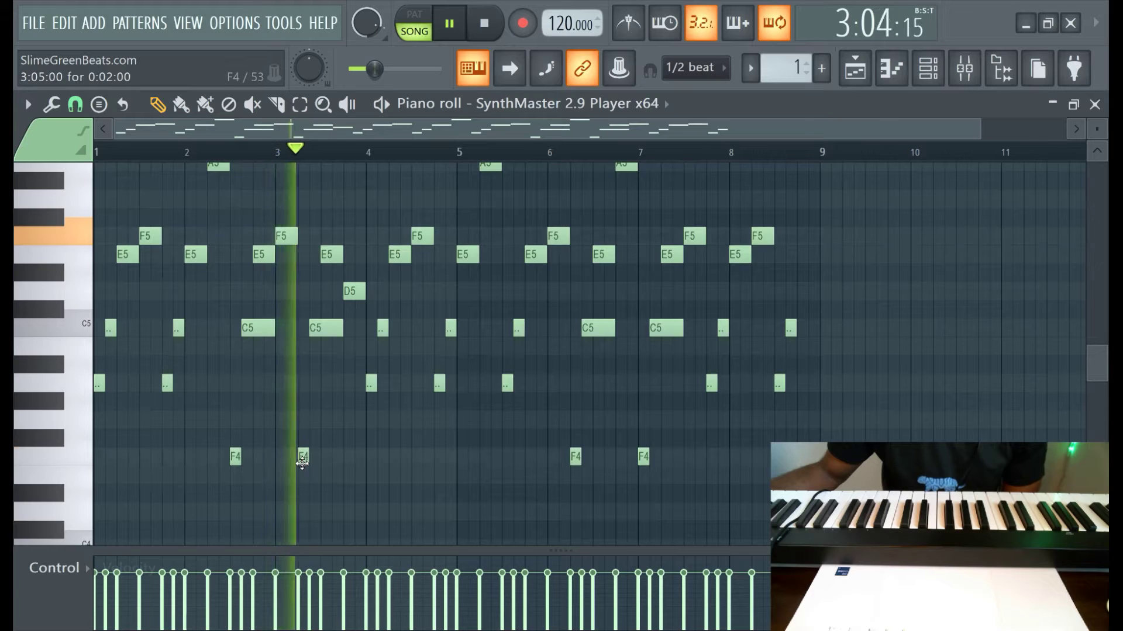
{"action": "left_click_drag", "start_coordinate": [304, 351], "coordinate": [304, 369]}
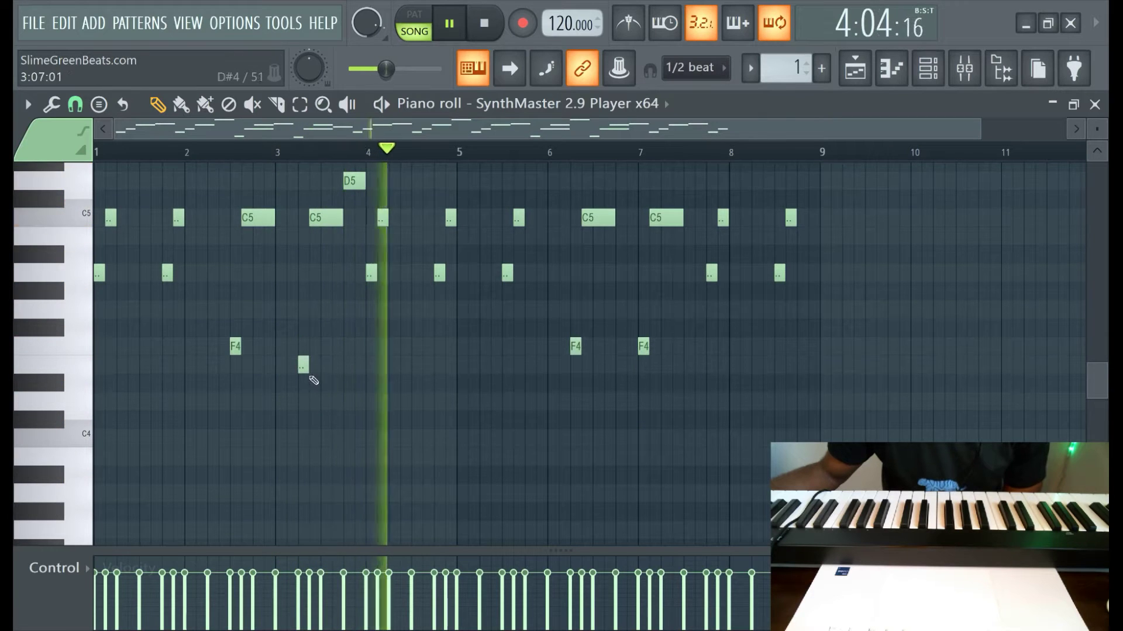
Play the melody from bar 2 and review the edited notes across its pitch range
{"action": "left_click", "coordinate": [217, 151]}
{"action": "scroll", "coordinate": [316, 307], "scroll_direction": "up", "scroll_amount": 2}
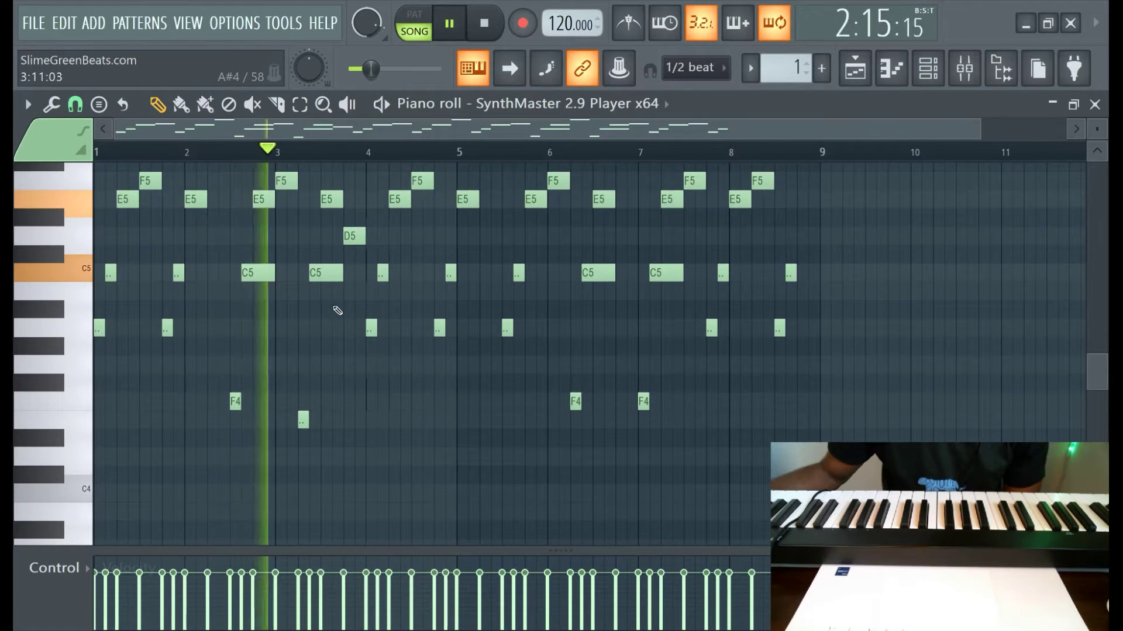
{"action": "scroll", "coordinate": [336, 310], "scroll_direction": "up", "scroll_amount": 4}
{"action": "scroll", "coordinate": [140, 161], "scroll_direction": "down", "scroll_amount": 4}
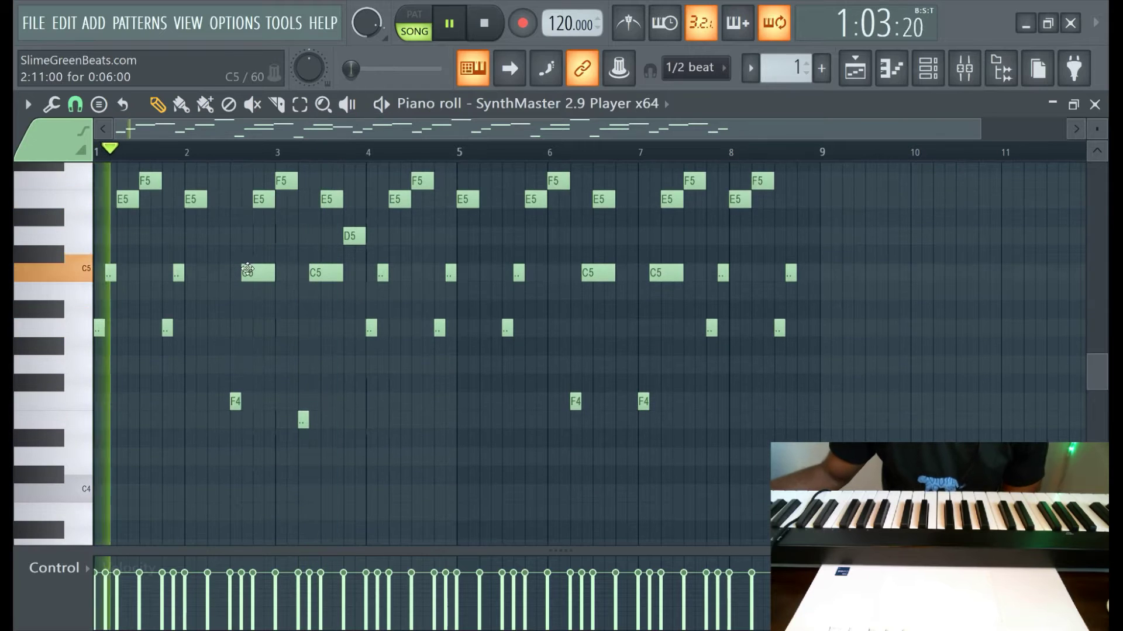
{"action": "scroll", "coordinate": [320, 386], "scroll_direction": "up", "scroll_amount": 3}
{"action": "scroll", "coordinate": [343, 426], "scroll_direction": "down", "scroll_amount": 3}
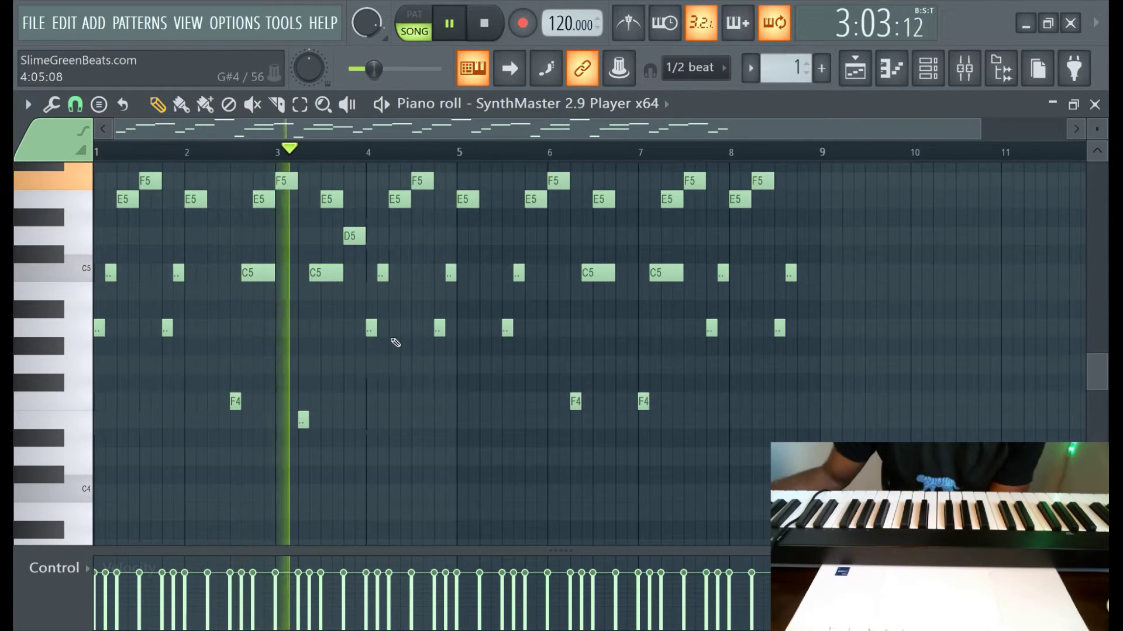
{"action": "scroll", "coordinate": [378, 325], "scroll_direction": "up", "scroll_amount": 2}
{"action": "scroll", "coordinate": [378, 326], "scroll_direction": "up", "scroll_amount": 2}
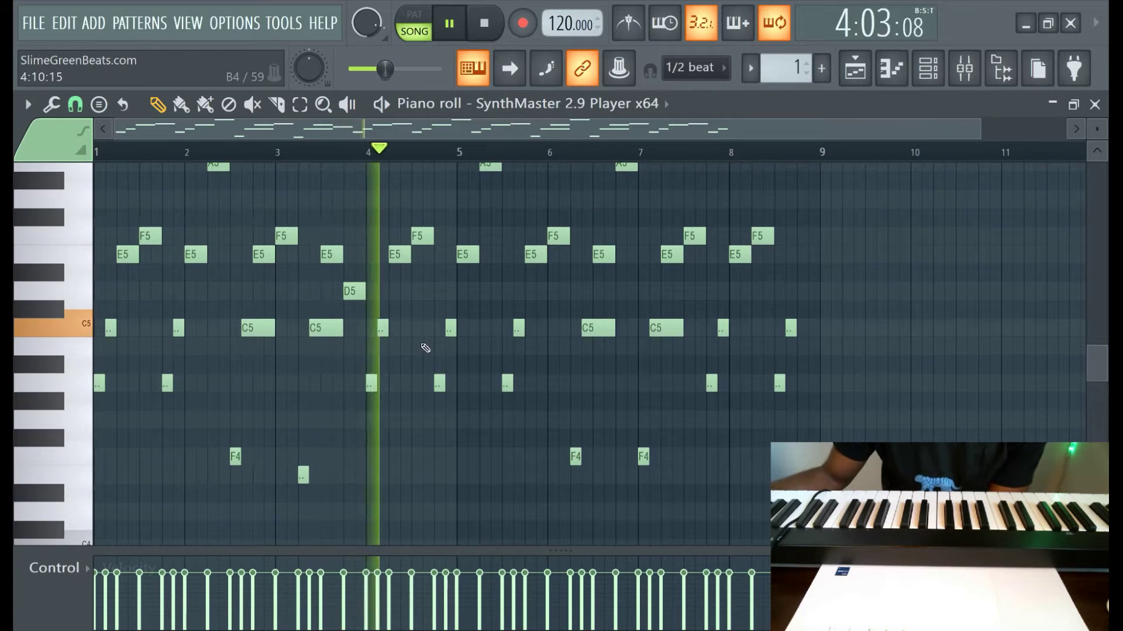
Delete all melody notes from bar 4 onward
{"action": "scroll", "coordinate": [453, 200], "scroll_direction": "up", "scroll_amount": 3}
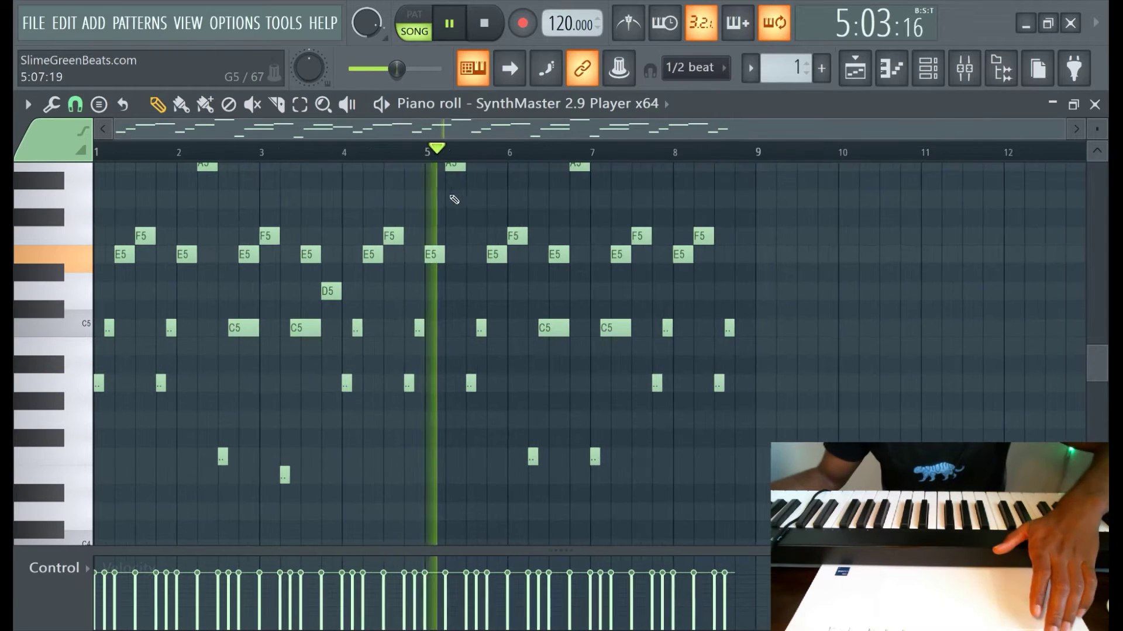
{"action": "left_click_drag", "start_coordinate": [353, 173], "coordinate": [829, 546], "text": "ctrl"}
{"action": "scroll", "coordinate": [534, 426], "scroll_direction": "down", "scroll_amount": 1}
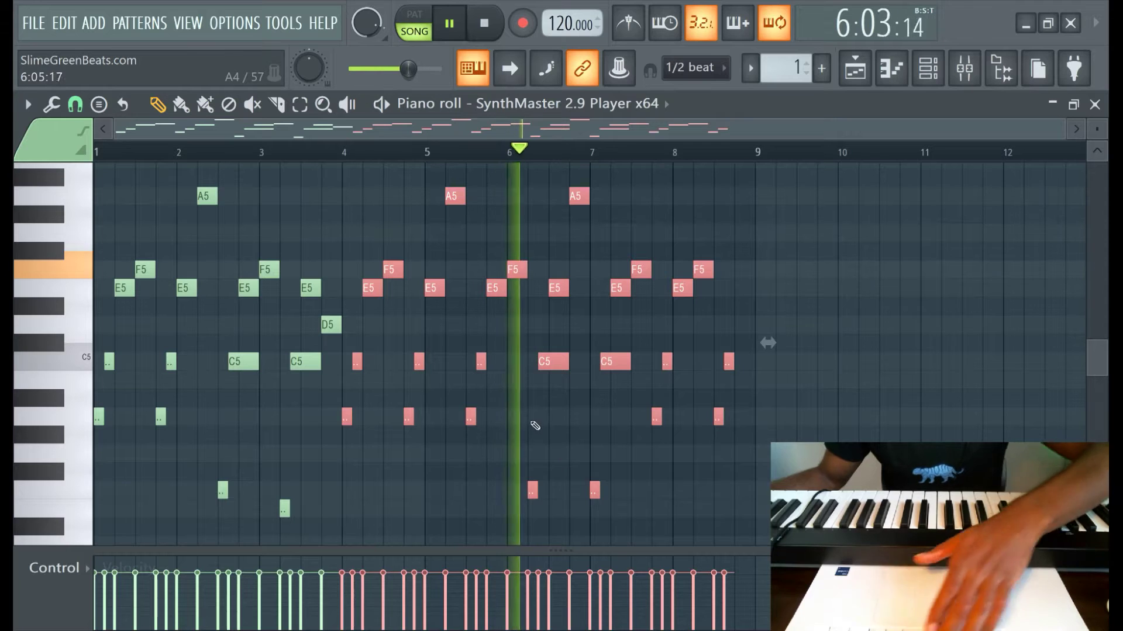
{"action": "key", "text": "Delete"}
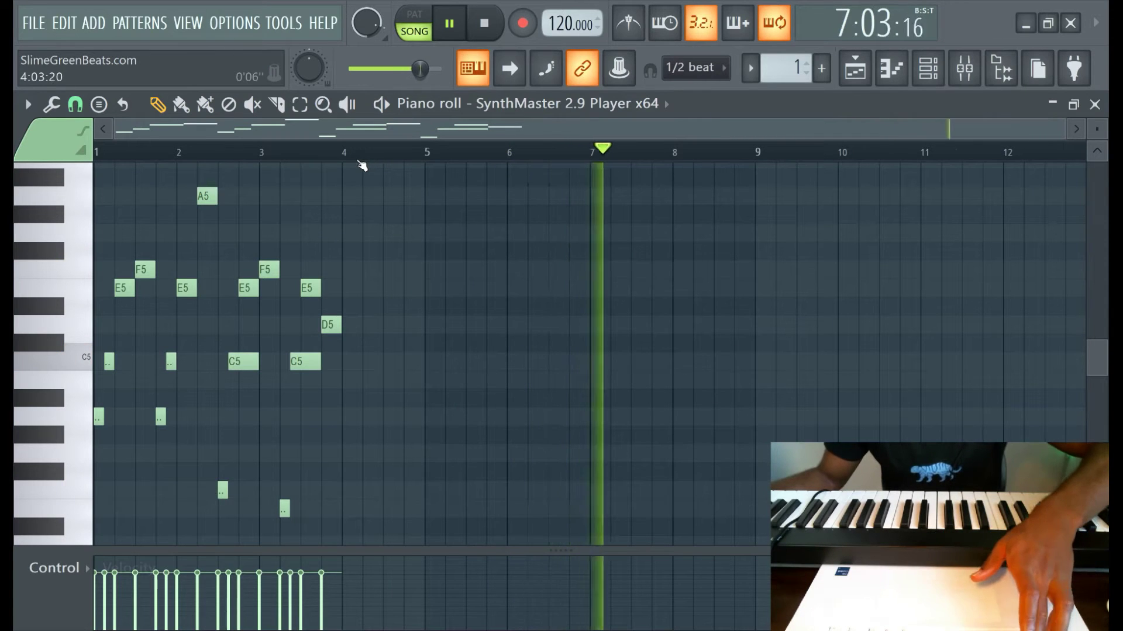
Duplicate the melody of bars 1 to 3 so the copy starts at bar 4, and clear the selection
{"action": "key", "text": "ctrl+a"}
{"action": "key", "text": "ctrl+b"}
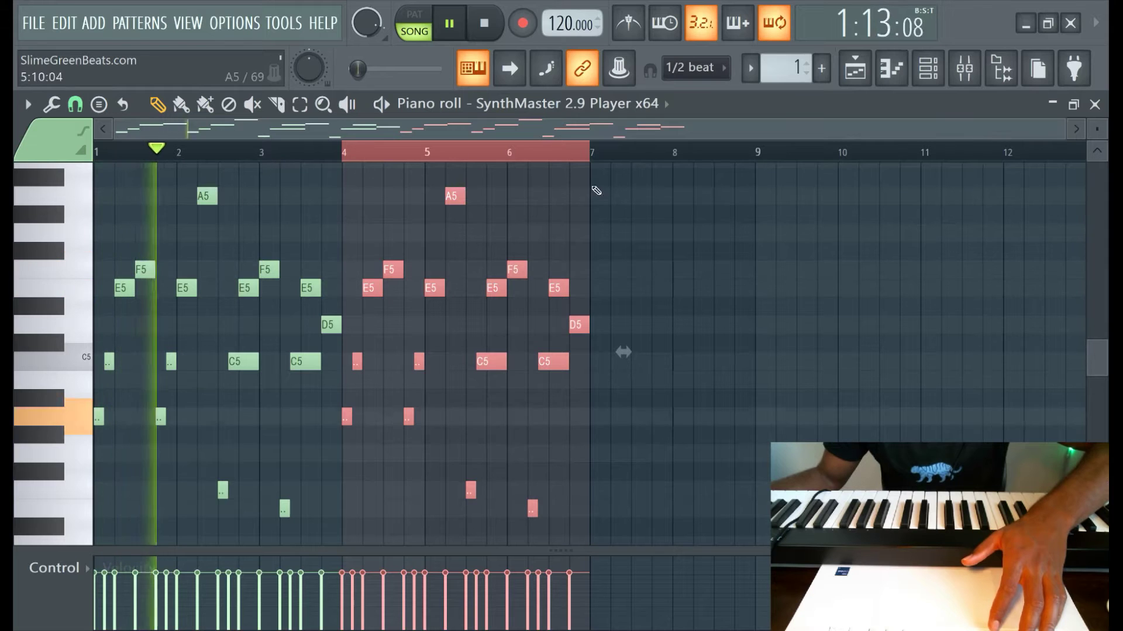
{"action": "key", "text": "ctrl+d"}
Raise the F5 note at the start of bar 6 to A5
{"action": "scroll", "coordinate": [376, 304], "scroll_direction": "up", "scroll_amount": 4}
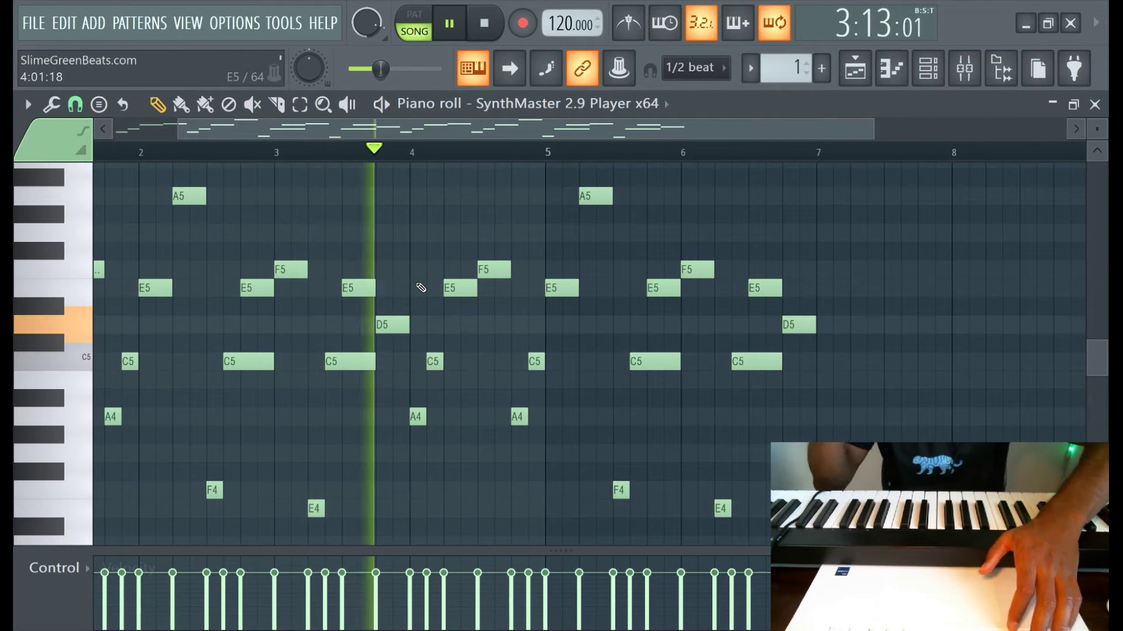
{"action": "scroll", "coordinate": [419, 286], "scroll_direction": "down", "scroll_amount": 2}
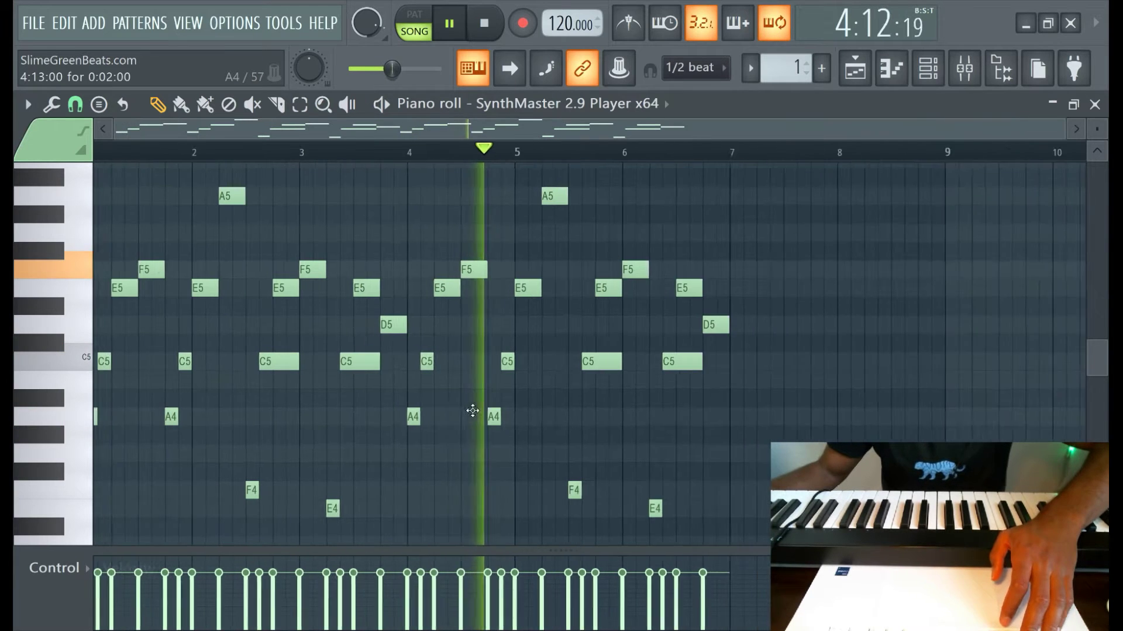
{"action": "scroll", "coordinate": [643, 330], "scroll_direction": "up", "scroll_amount": 4}
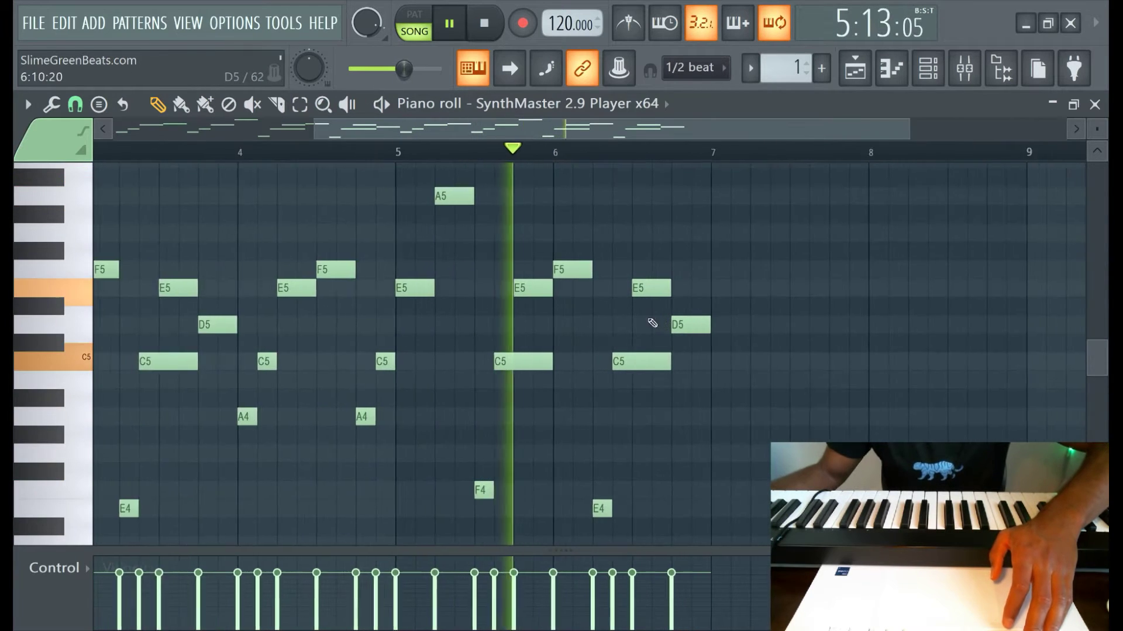
{"action": "key", "text": "ctrl+d"}
{"action": "left_click_drag", "start_coordinate": [532, 264], "coordinate": [536, 196]}
{"action": "scroll", "coordinate": [173, 185], "scroll_direction": "down", "scroll_amount": 4}
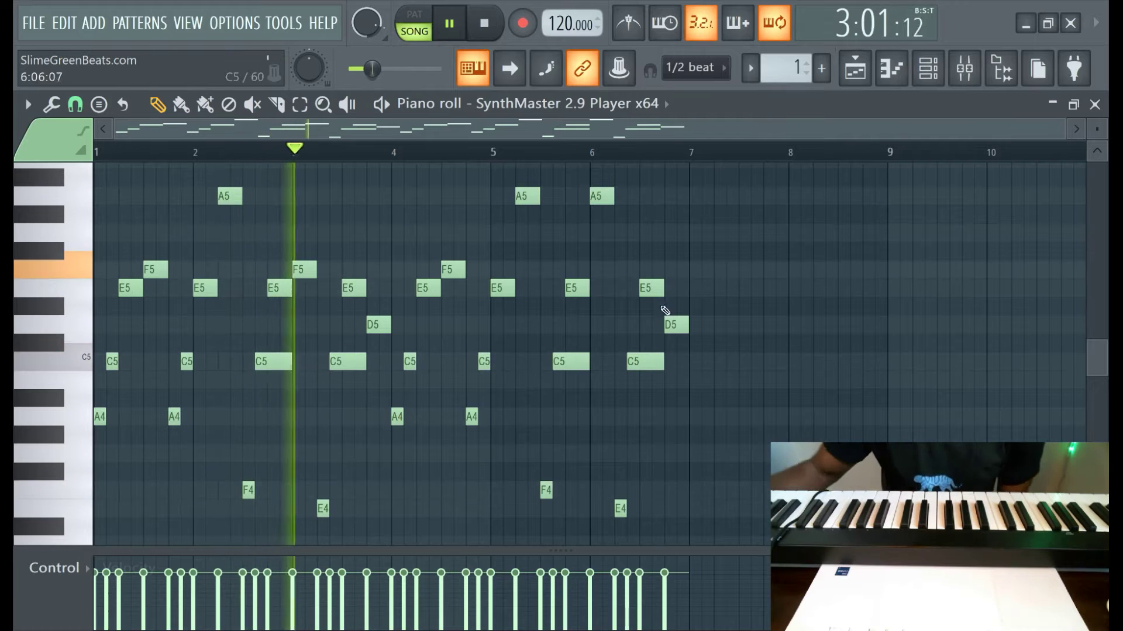
Clone the SynthMaster channel in the channel rack and route both SynthMaster channels to mixer track 1
{"action": "left_click", "coordinate": [928, 69]}
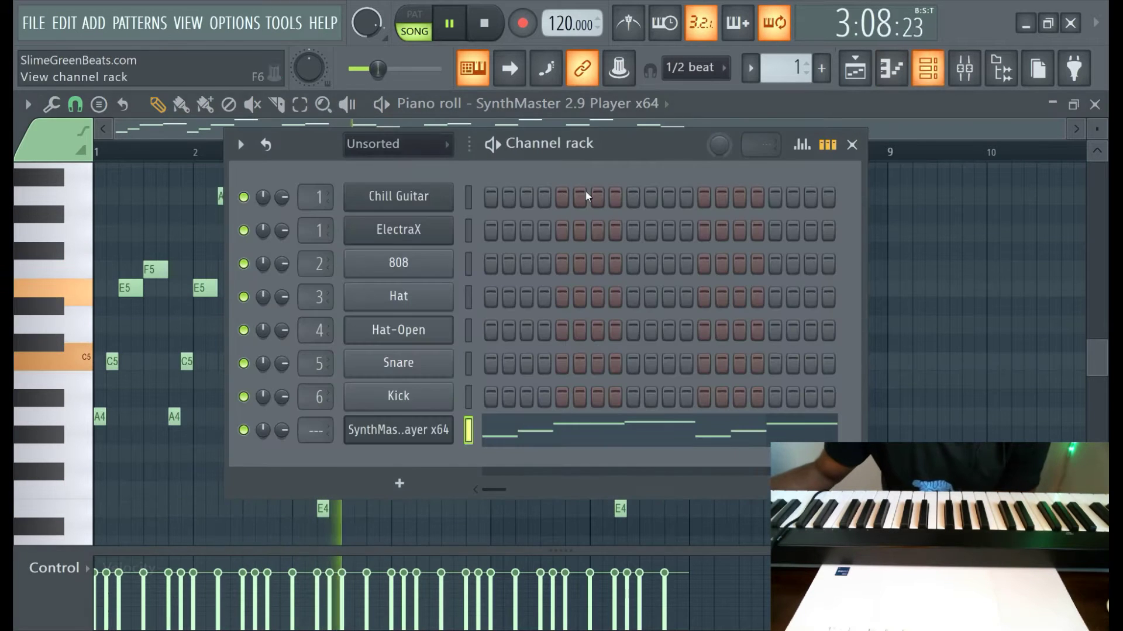
{"action": "right_click", "coordinate": [367, 438]}
{"action": "left_click", "coordinate": [503, 524]}
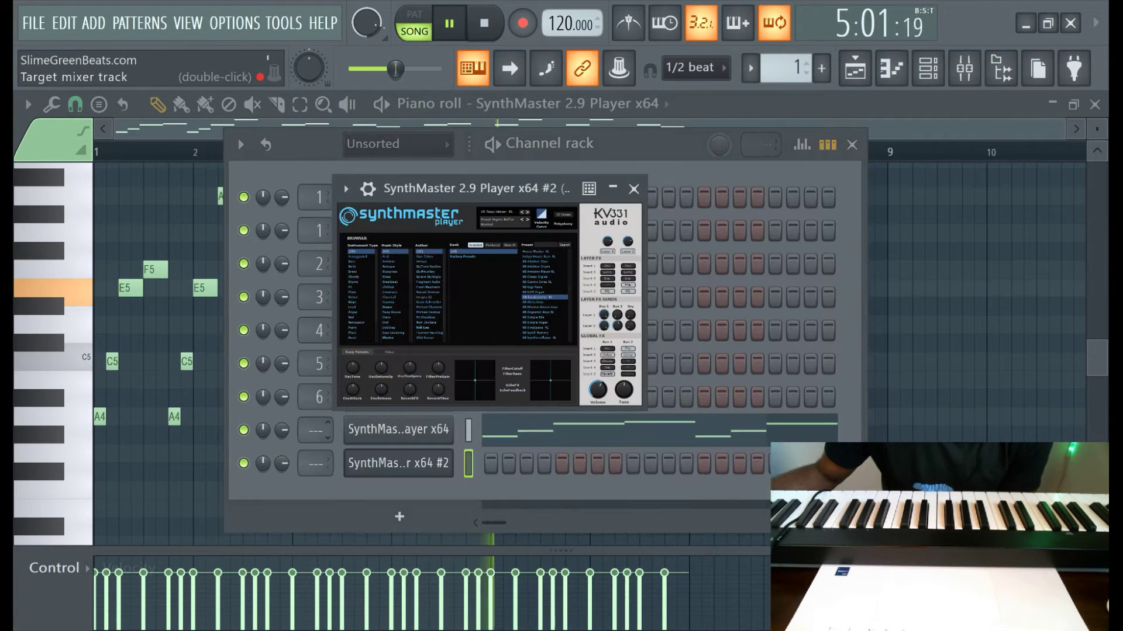
{"action": "left_click", "coordinate": [315, 435]}
Copy the melody notes from the original SynthMaster channel into SynthMaster #2 and open the clone's plugin window
{"action": "right_click", "coordinate": [408, 438]}
{"action": "key", "text": "Escape"}
{"action": "right_click", "coordinate": [452, 463]}
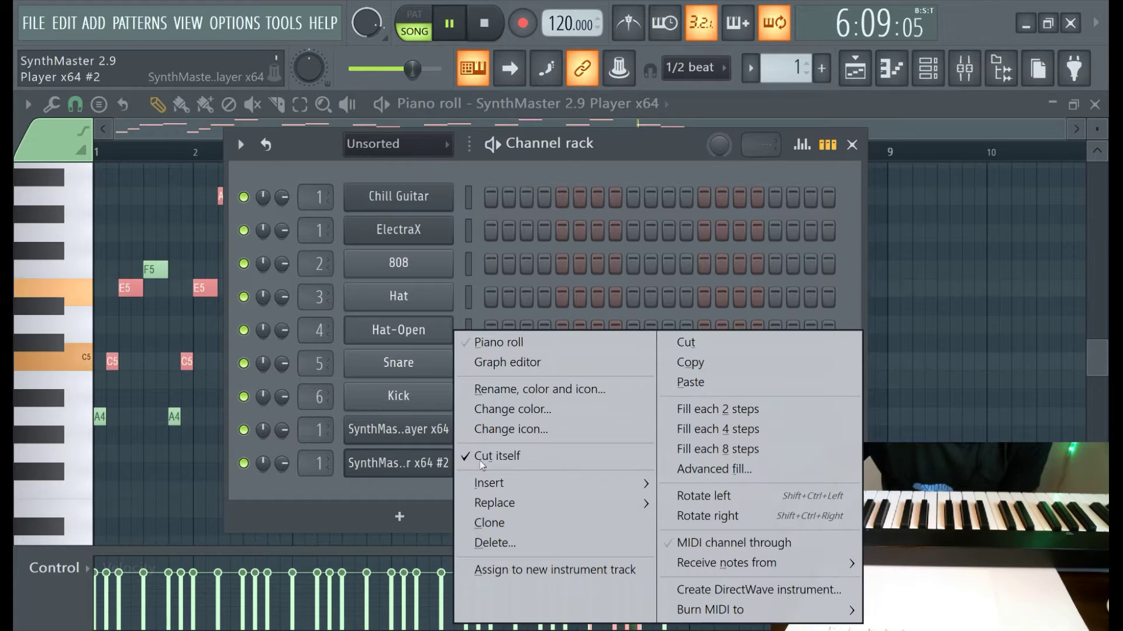
{"action": "left_click", "coordinate": [719, 384]}
{"action": "left_click", "coordinate": [401, 466]}
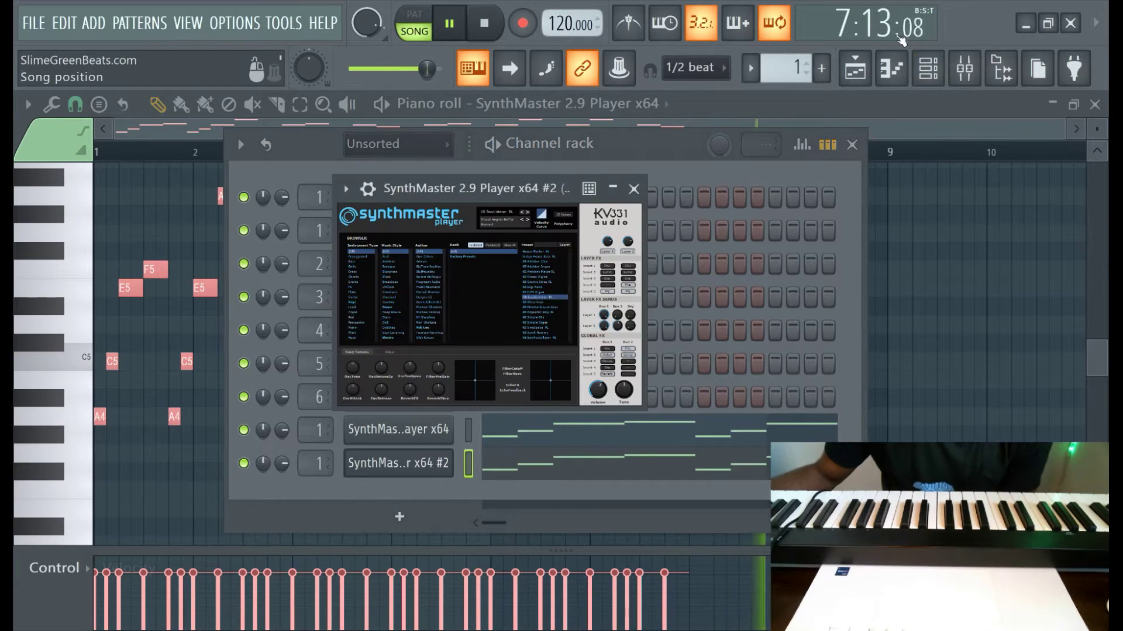
Shorten the Pattern 1 clip on playlist Track 1 so it ends at bar 7
{"action": "left_click", "coordinate": [891, 69]}
{"action": "left_click", "coordinate": [855, 68]}
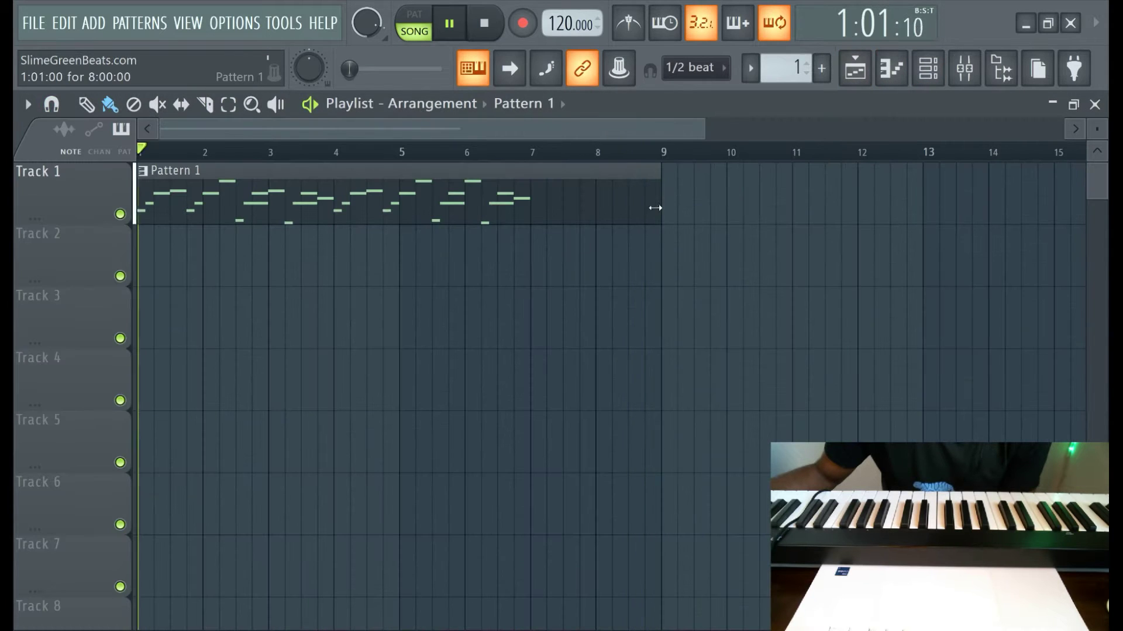
{"action": "left_click_drag", "start_coordinate": [655, 207], "coordinate": [529, 208]}
Filter the presets of SynthMaster #2 to the Pad instrument type, try one preset, and load a different pad preset
{"action": "left_click", "coordinate": [928, 69]}
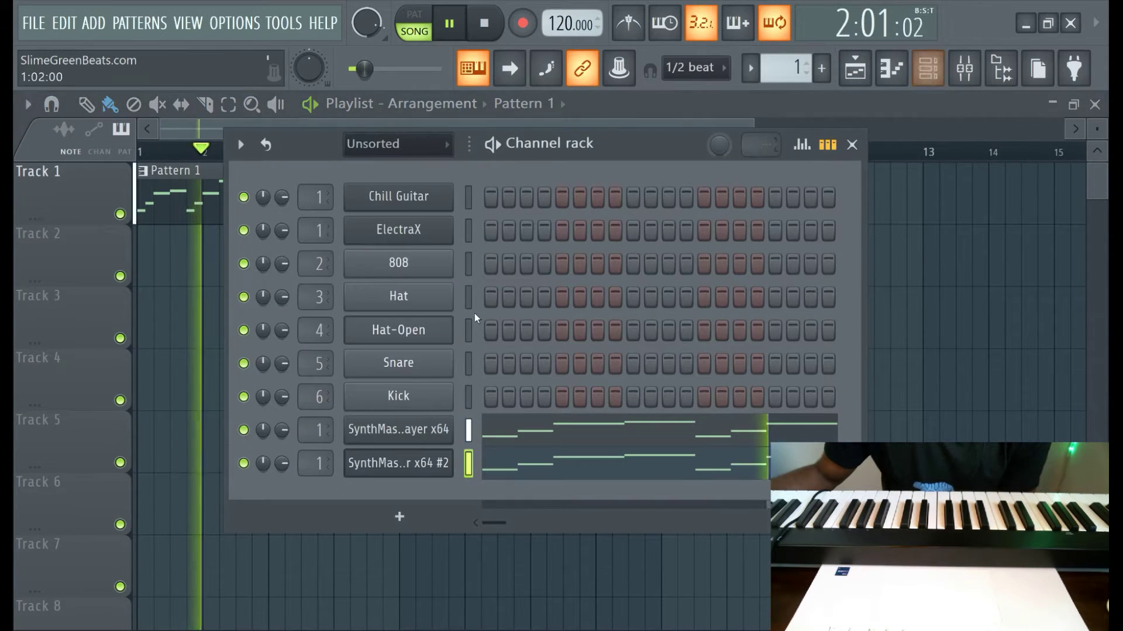
{"action": "left_click", "coordinate": [406, 464]}
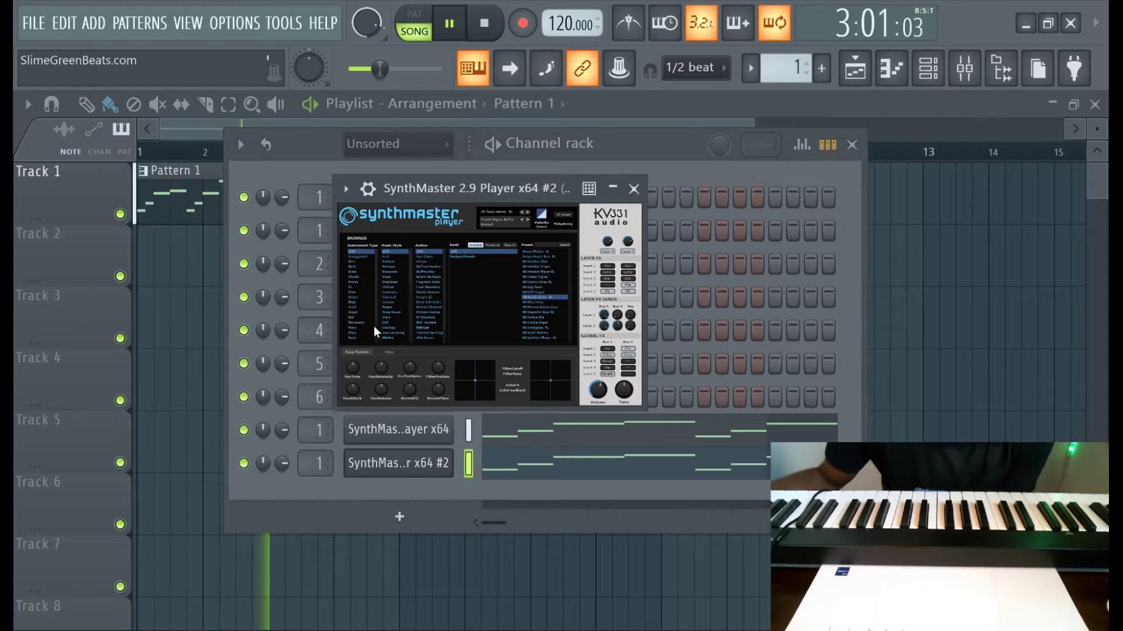
{"action": "left_click", "coordinate": [357, 317]}
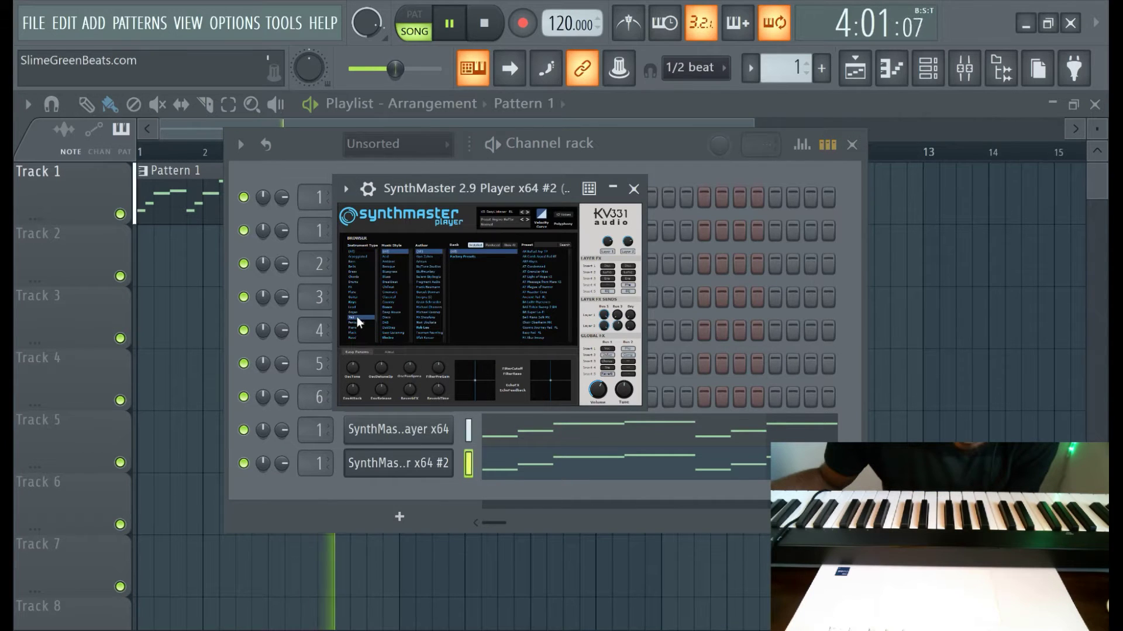
{"action": "left_click", "coordinate": [542, 302]}
{"action": "left_click", "coordinate": [539, 320]}
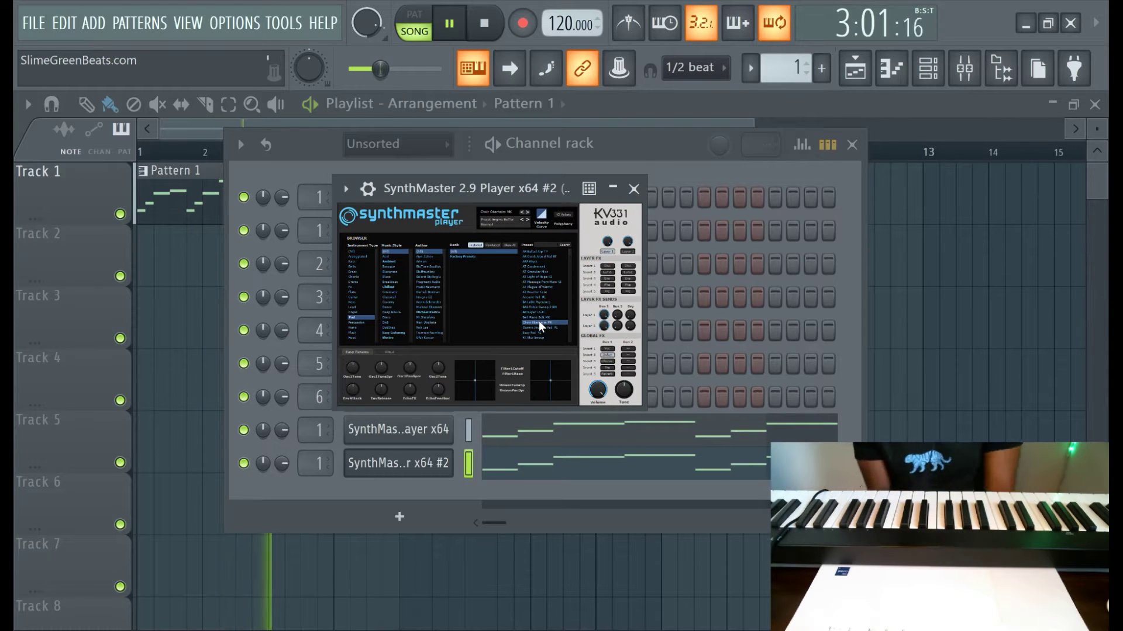
Clone the SynthMaster #2 channel and move the new clone's plugin window clear of the SynthMaster channel buttons
{"action": "left_click", "coordinate": [368, 464]}
{"action": "right_click", "coordinate": [368, 464]}
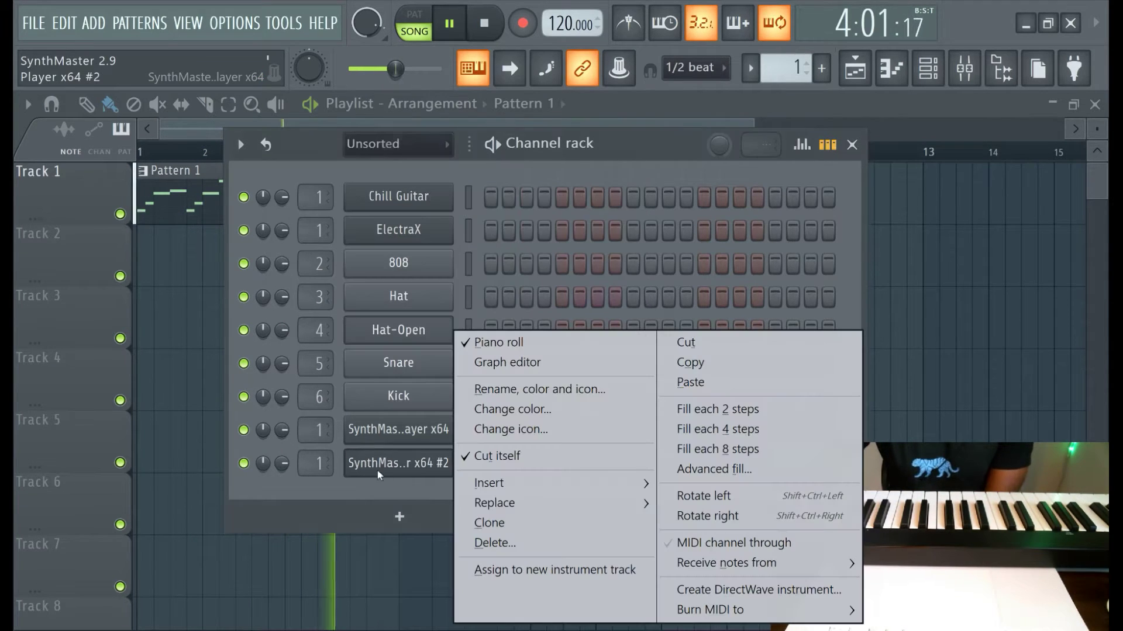
{"action": "left_click", "coordinate": [471, 522]}
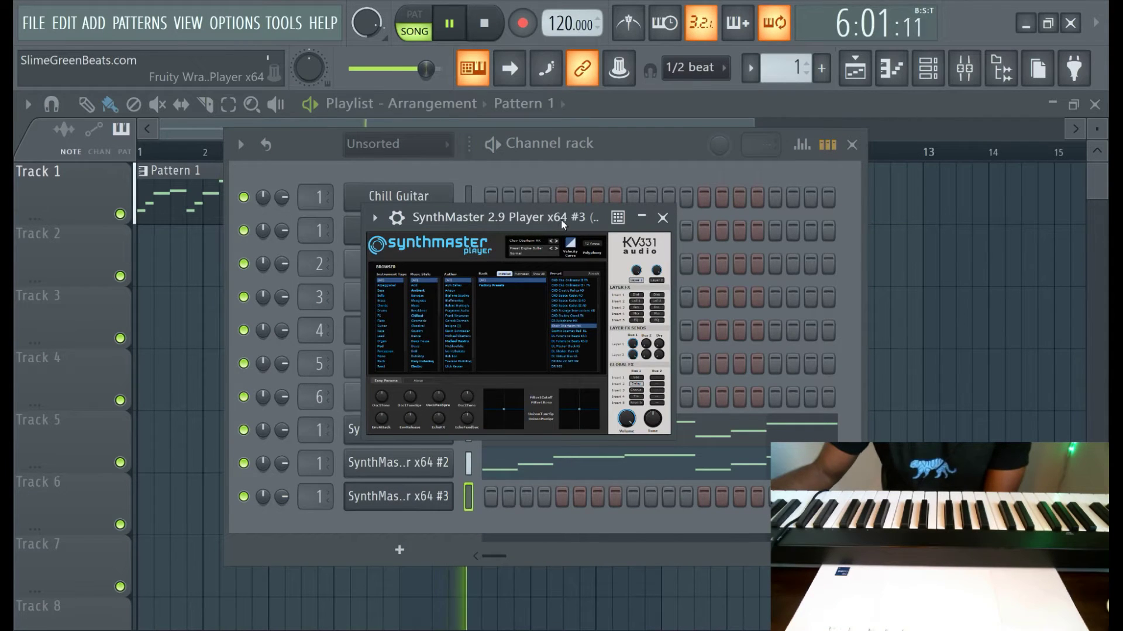
{"action": "left_click_drag", "start_coordinate": [561, 221], "coordinate": [611, 194]}
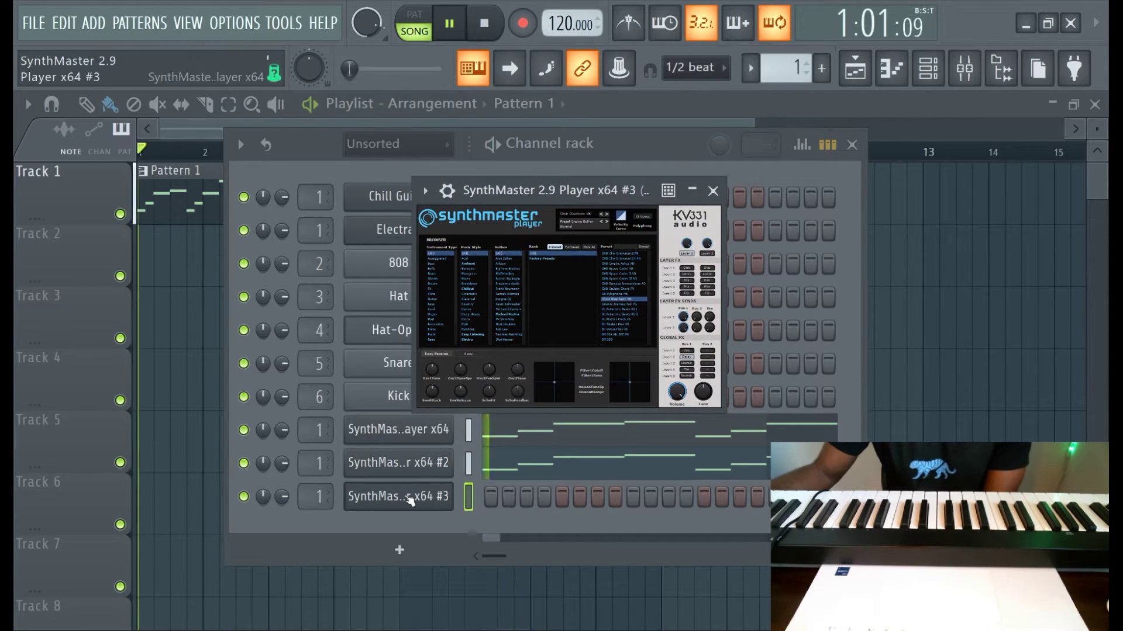
Add Pattern 2 and filter the SynthMaster #3 presets to another instrument type, trying one preset and loading a different one
{"action": "left_click", "coordinate": [822, 68]}
{"action": "left_click", "coordinate": [857, 96]}
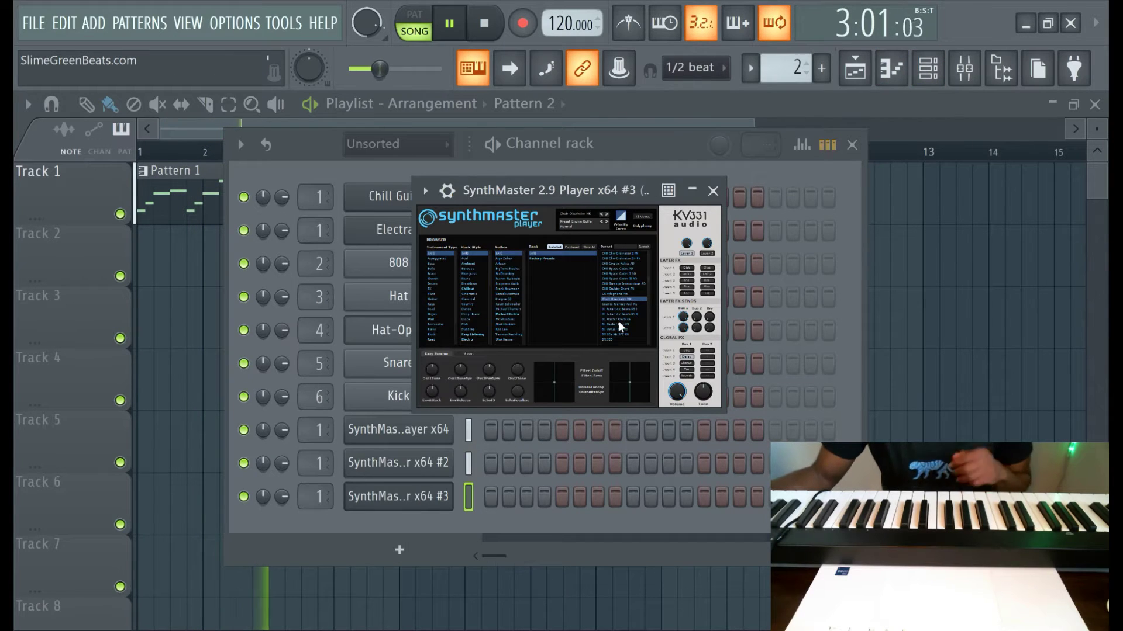
{"action": "left_click", "coordinate": [429, 293]}
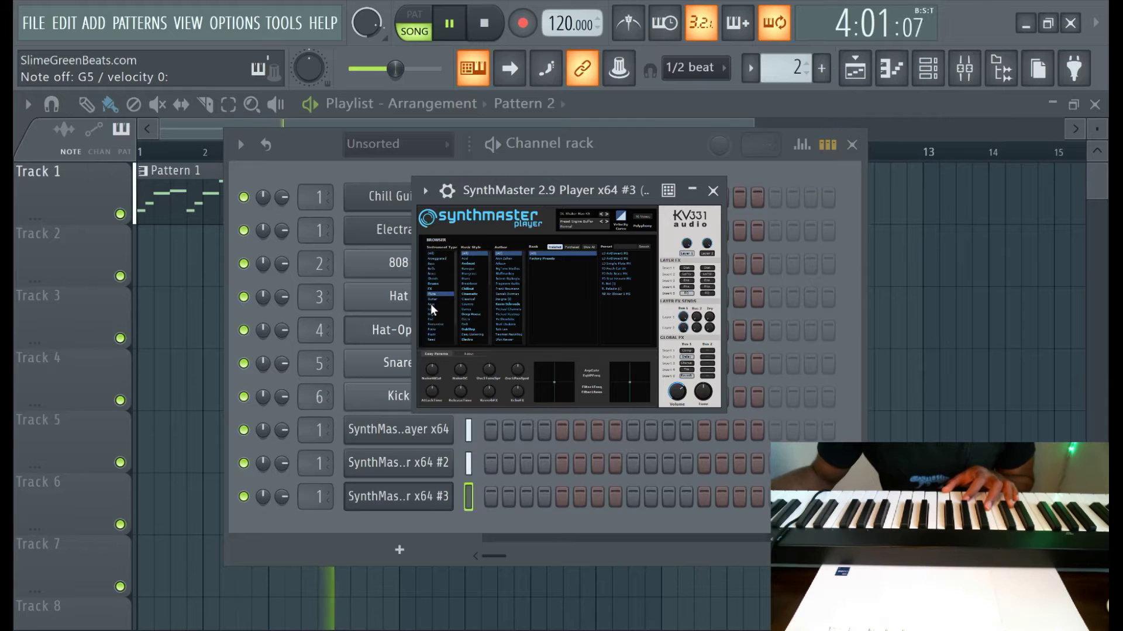
{"action": "left_click", "coordinate": [616, 284]}
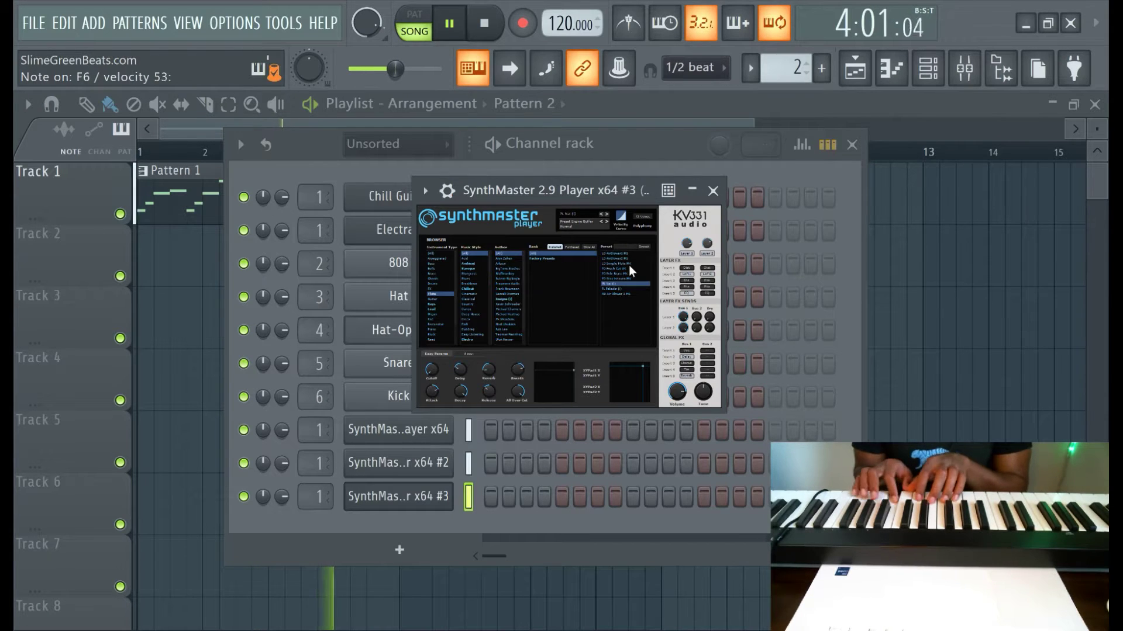
{"action": "left_click", "coordinate": [629, 268]}
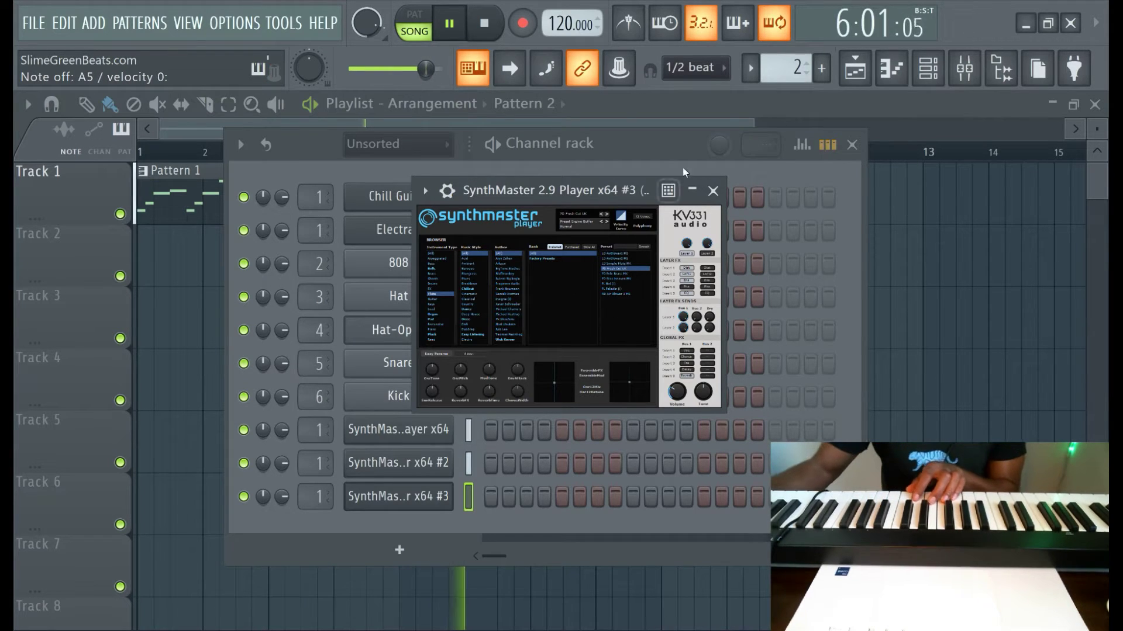
Record a six-bar SynthMaster #3 melody into Pattern 2 on playlist Track 2 and open its notes in the Piano roll
{"action": "left_click", "coordinate": [456, 35]}
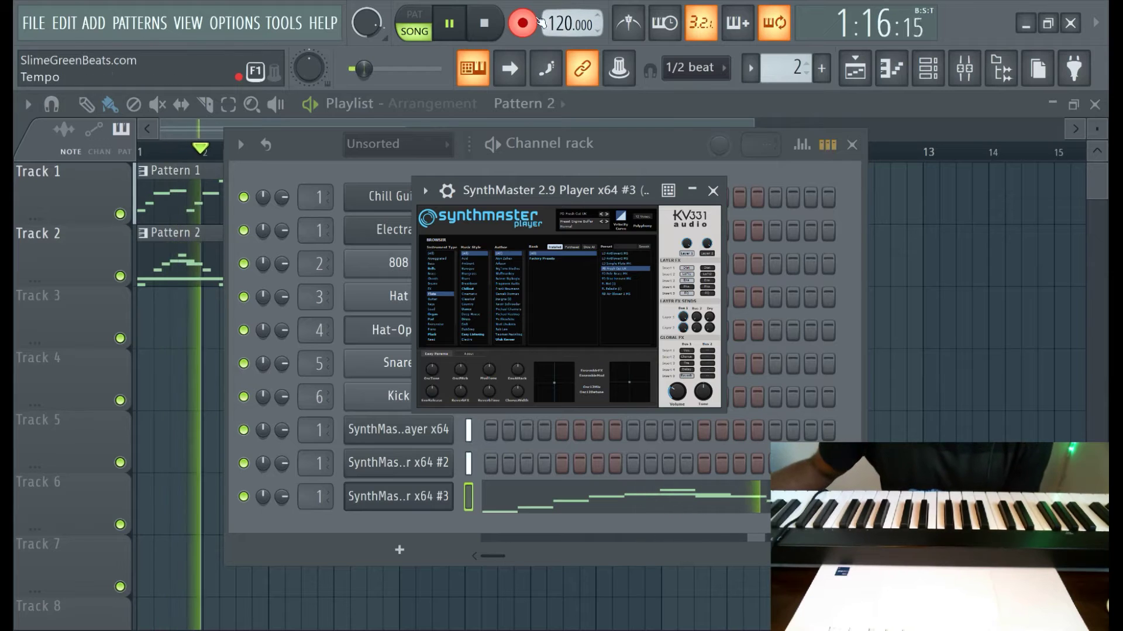
{"action": "left_click", "coordinate": [189, 119]}
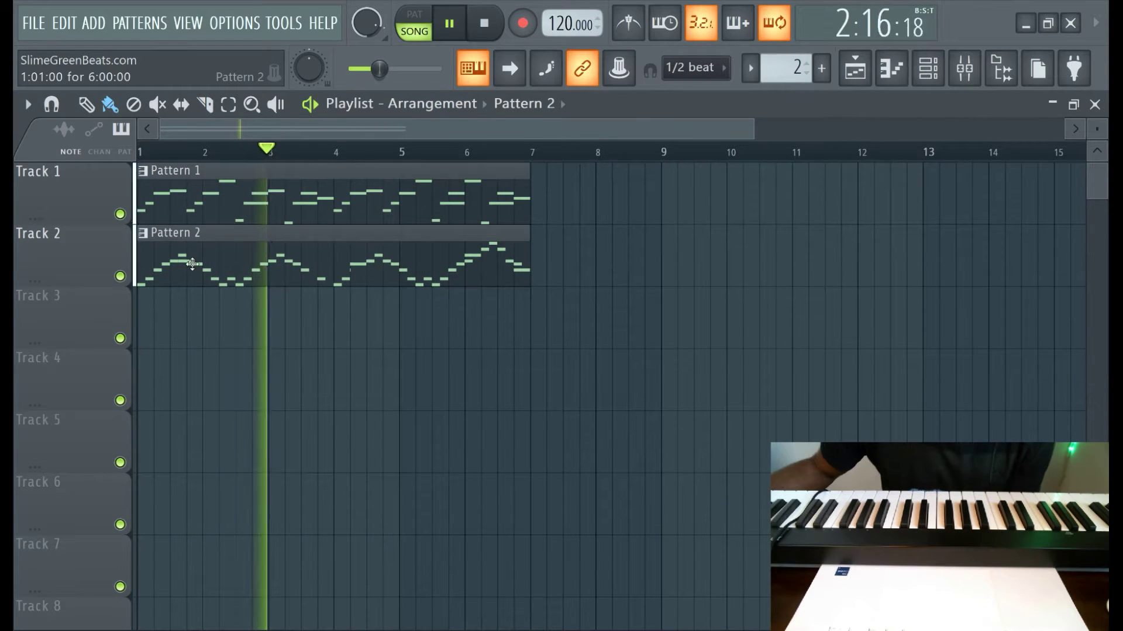
{"action": "key", "text": "F7"}
Add a one-step D6 note after the B5 early in bar 4 and shorten the adjoining E6 to one step
{"action": "scroll", "coordinate": [474, 250], "scroll_direction": "up", "scroll_amount": 3}
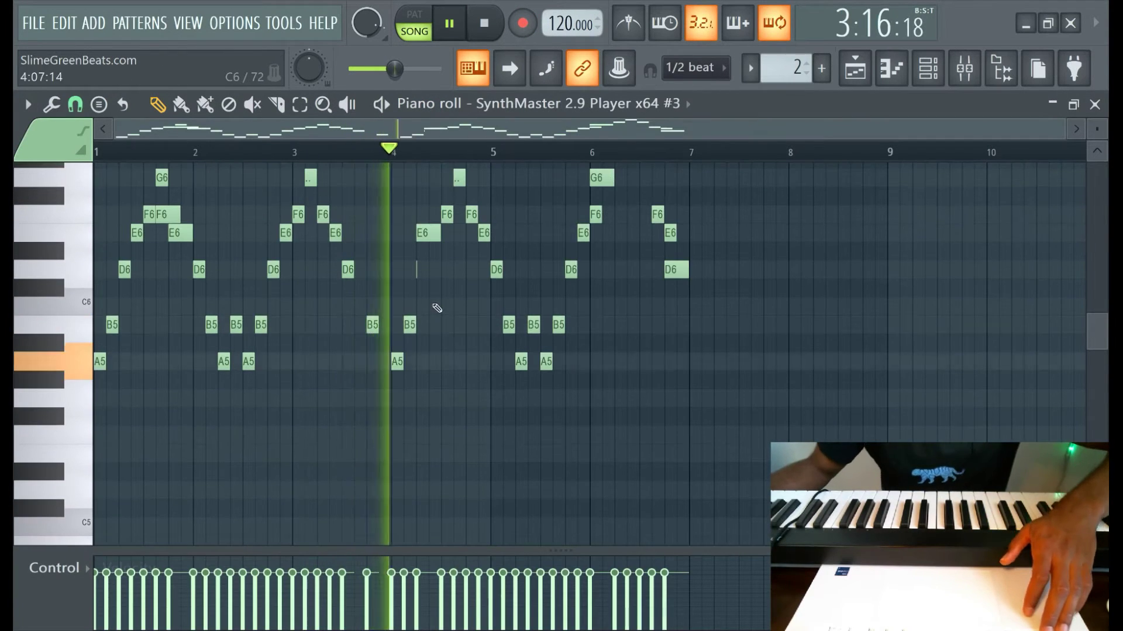
{"action": "scroll", "coordinate": [433, 306], "scroll_direction": "up", "scroll_amount": 2}
{"action": "left_click", "coordinate": [426, 277]}
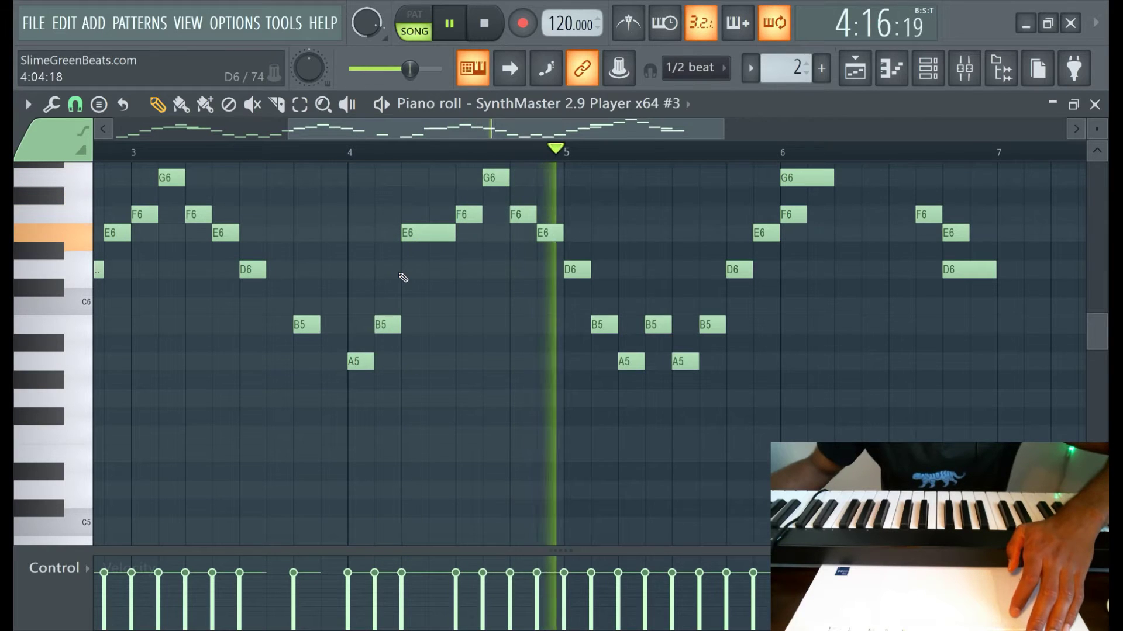
{"action": "key", "text": "ctrl+z"}
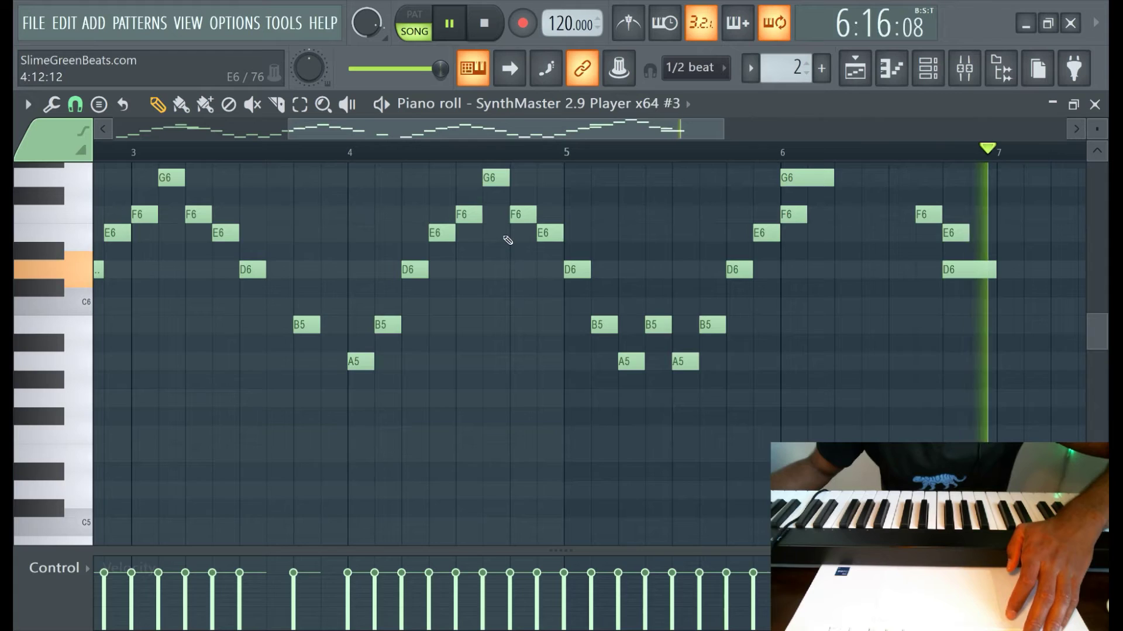
Shorten the second F6 note in bar 1 to end where the long E6 note starts
{"action": "scroll", "coordinate": [468, 258], "scroll_direction": "down", "scroll_amount": 3}
{"action": "scroll", "coordinate": [421, 280], "scroll_direction": "up", "scroll_amount": 2}
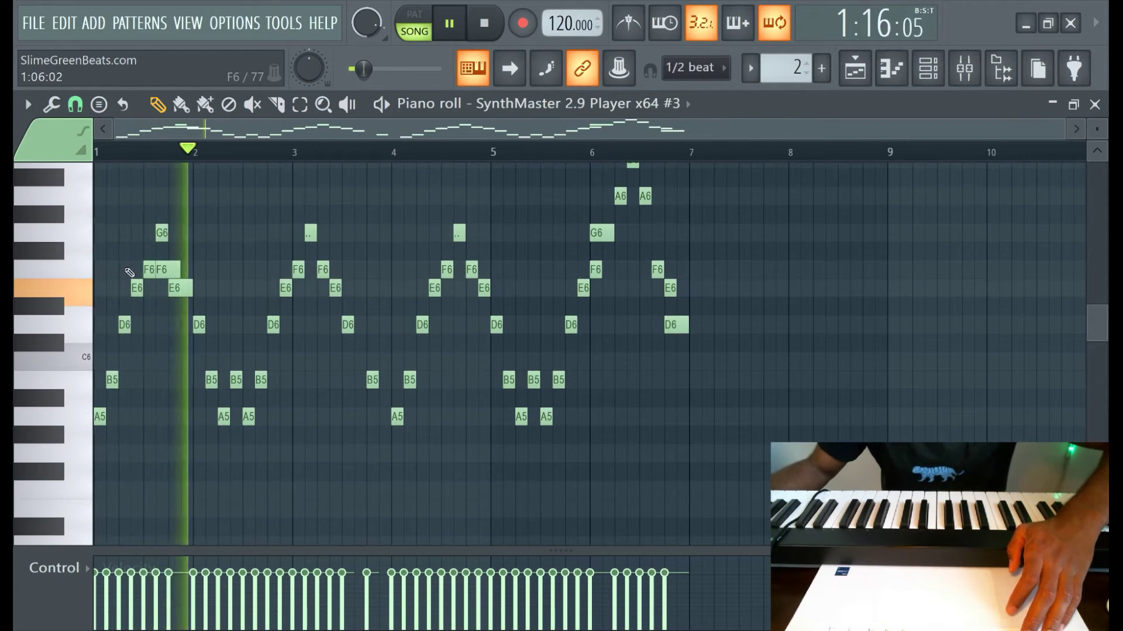
{"action": "scroll", "coordinate": [172, 278], "scroll_direction": "up", "scroll_amount": 3}
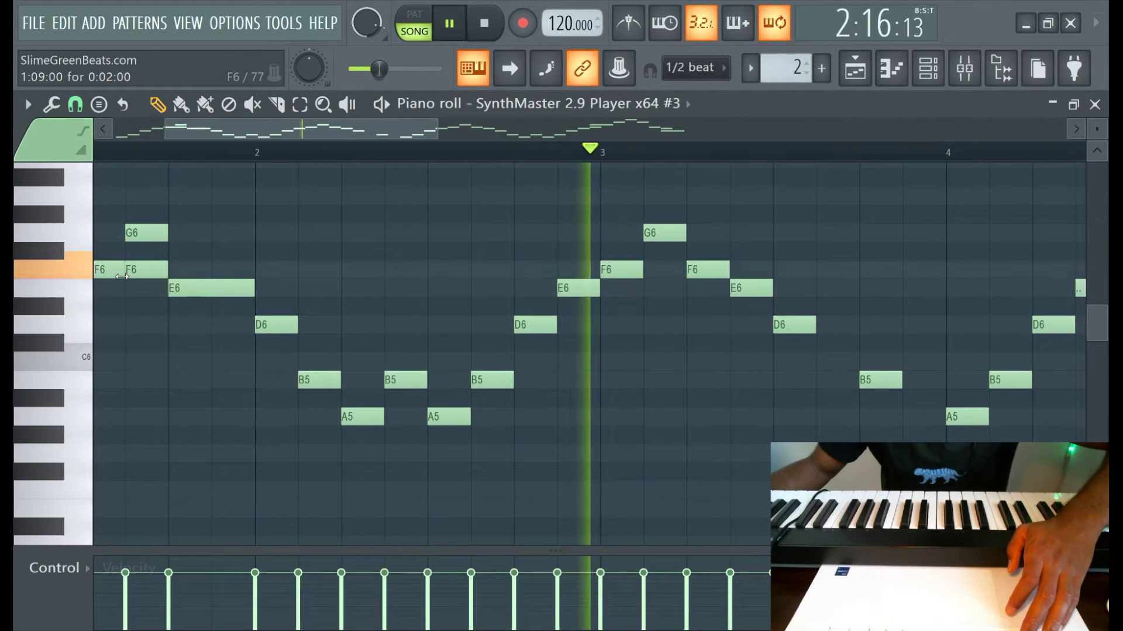
{"action": "scroll", "coordinate": [174, 278], "scroll_direction": "left", "scroll_amount": 1}
{"action": "scroll", "coordinate": [223, 278], "scroll_direction": "down", "scroll_amount": 3}
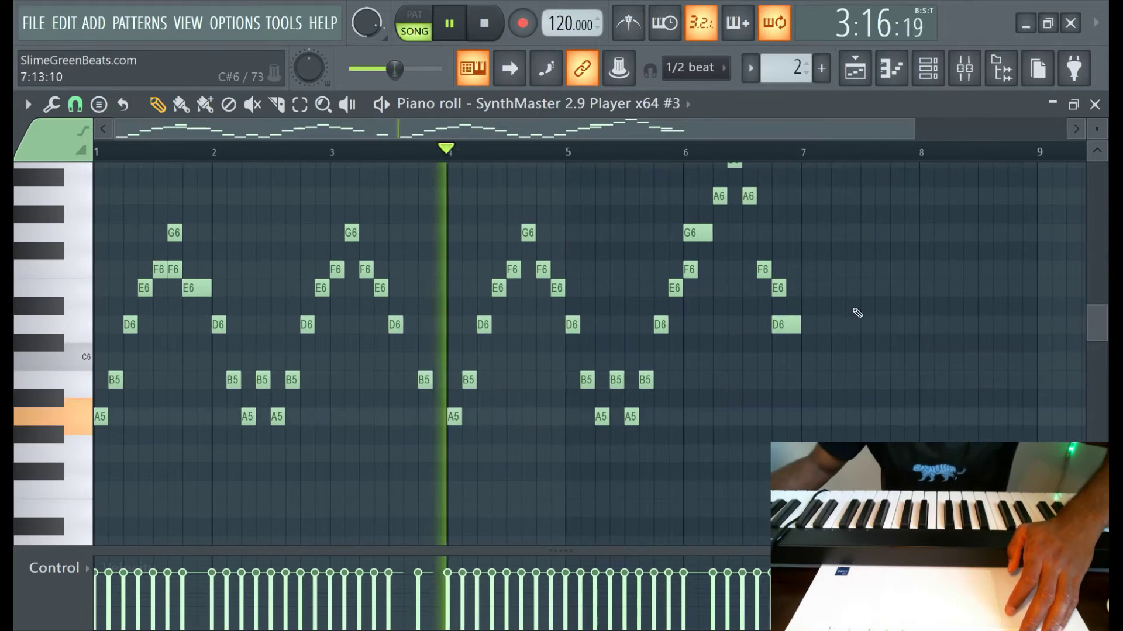
Trim the starts of the overlapping G6 and D6 notes in bar 6 to one step each and stop playback
{"action": "scroll", "coordinate": [725, 310], "scroll_direction": "down", "scroll_amount": 1}
{"action": "scroll", "coordinate": [728, 321], "scroll_direction": "up", "scroll_amount": 1}
{"action": "scroll", "coordinate": [582, 318], "scroll_direction": "up", "scroll_amount": 3}
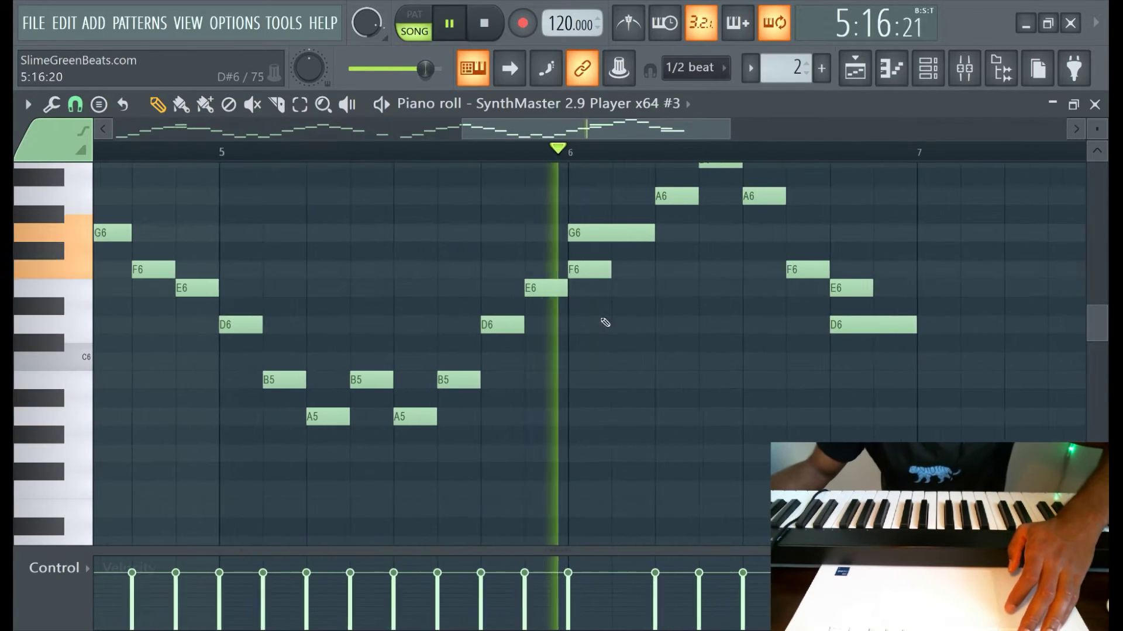
{"action": "scroll", "coordinate": [896, 355], "scroll_direction": "up", "scroll_amount": 2}
{"action": "scroll", "coordinate": [896, 356], "scroll_direction": "down", "scroll_amount": 3}
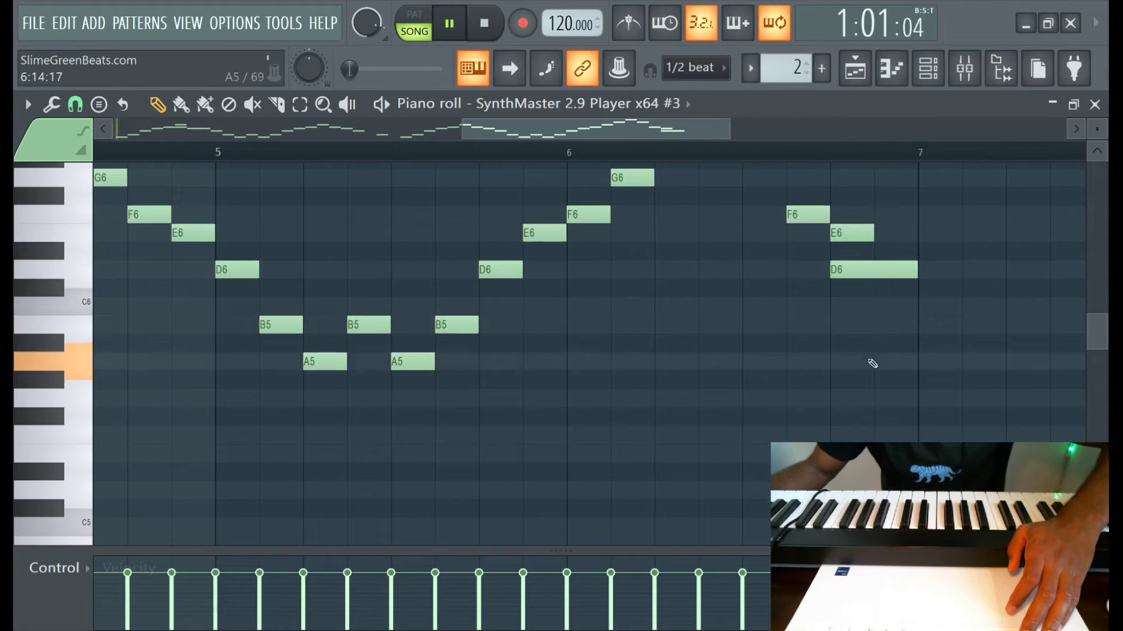
{"action": "right_click", "coordinate": [882, 269]}
{"action": "left_click", "coordinate": [882, 270]}
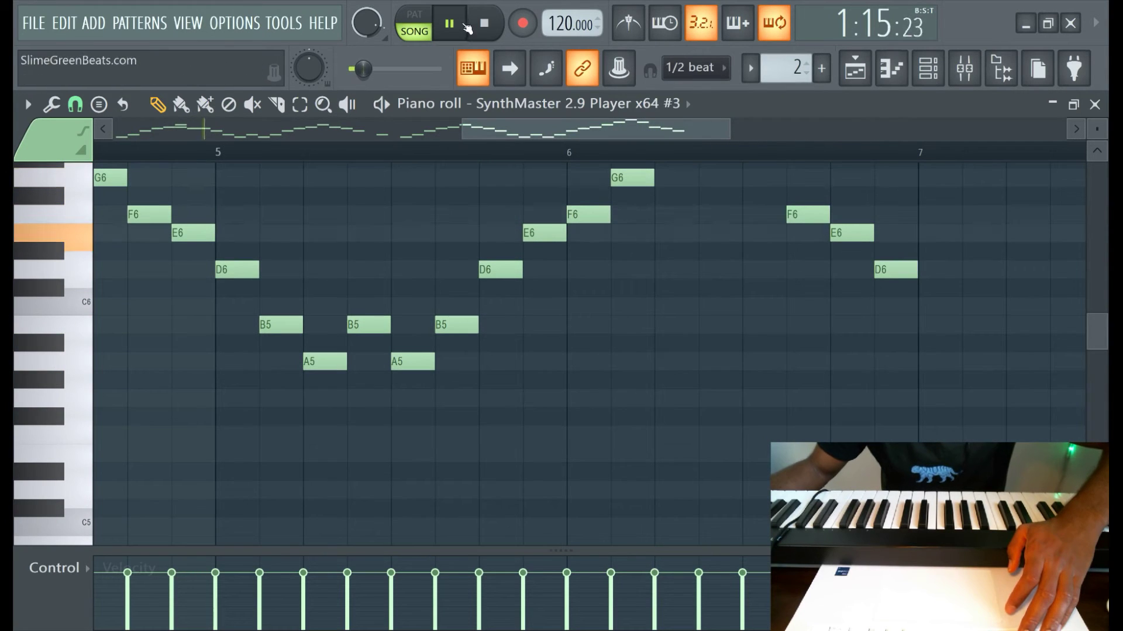
{"action": "left_click", "coordinate": [484, 23]}
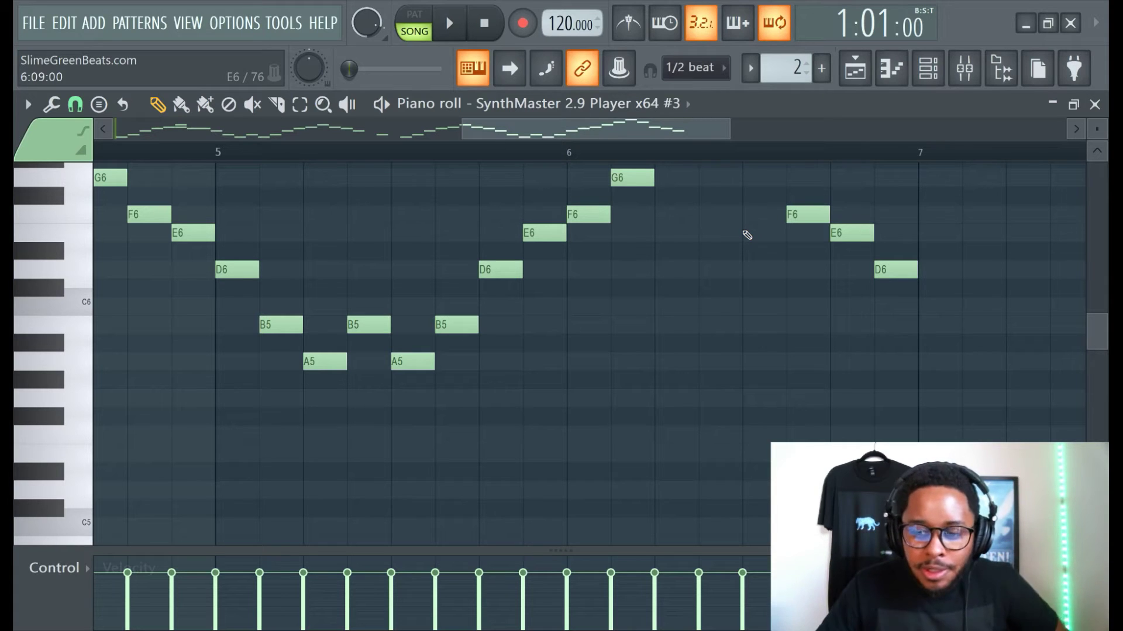
View the mixer, return to the Playlist, and play Pattern 1 and Pattern 2 together
{"action": "left_click", "coordinate": [966, 70]}
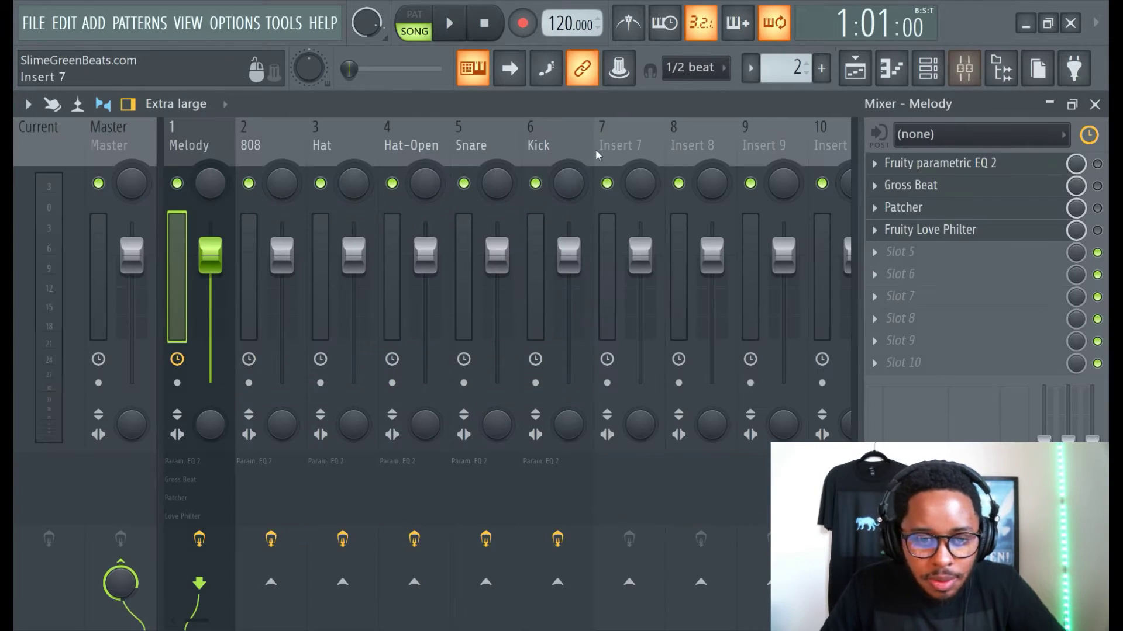
{"action": "left_click", "coordinate": [857, 68]}
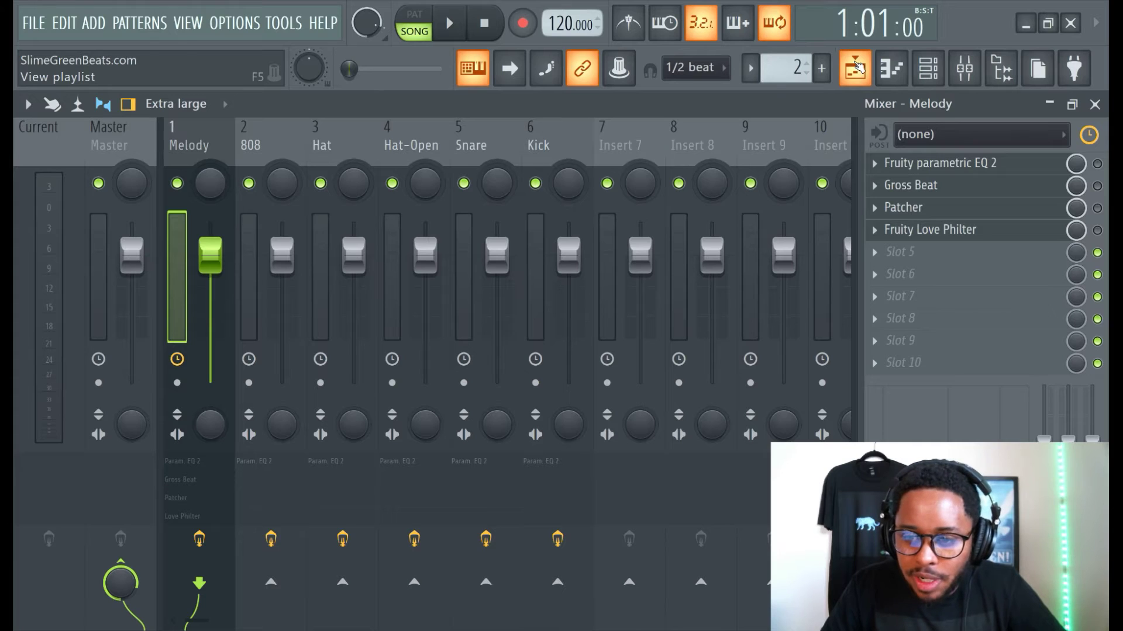
{"action": "left_click", "coordinate": [857, 67]}
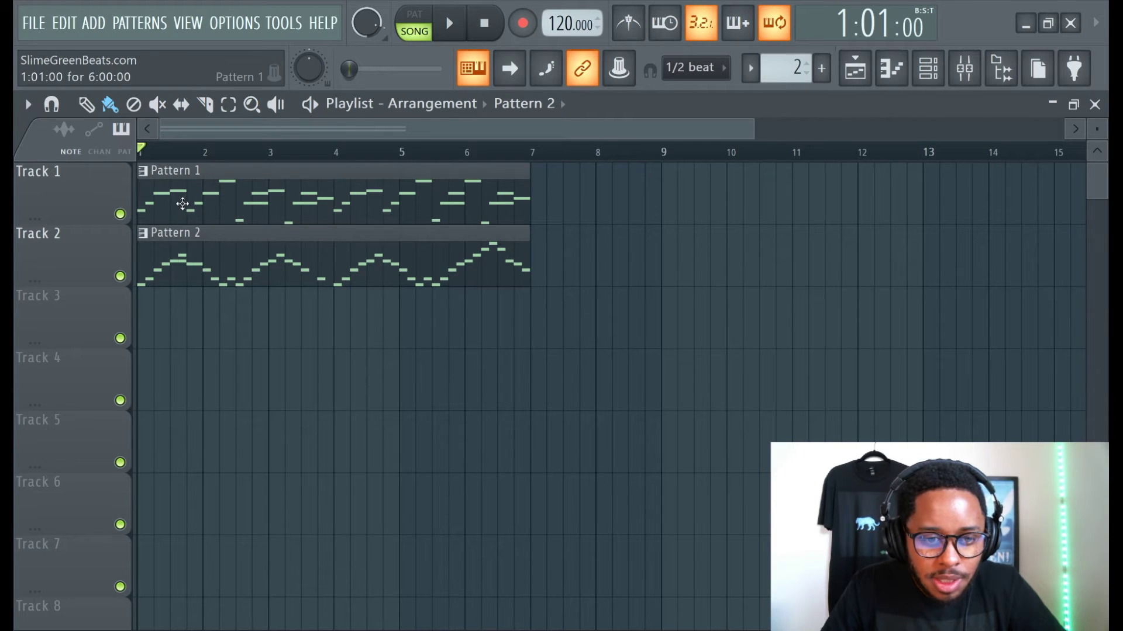
{"action": "left_click", "coordinate": [447, 23]}
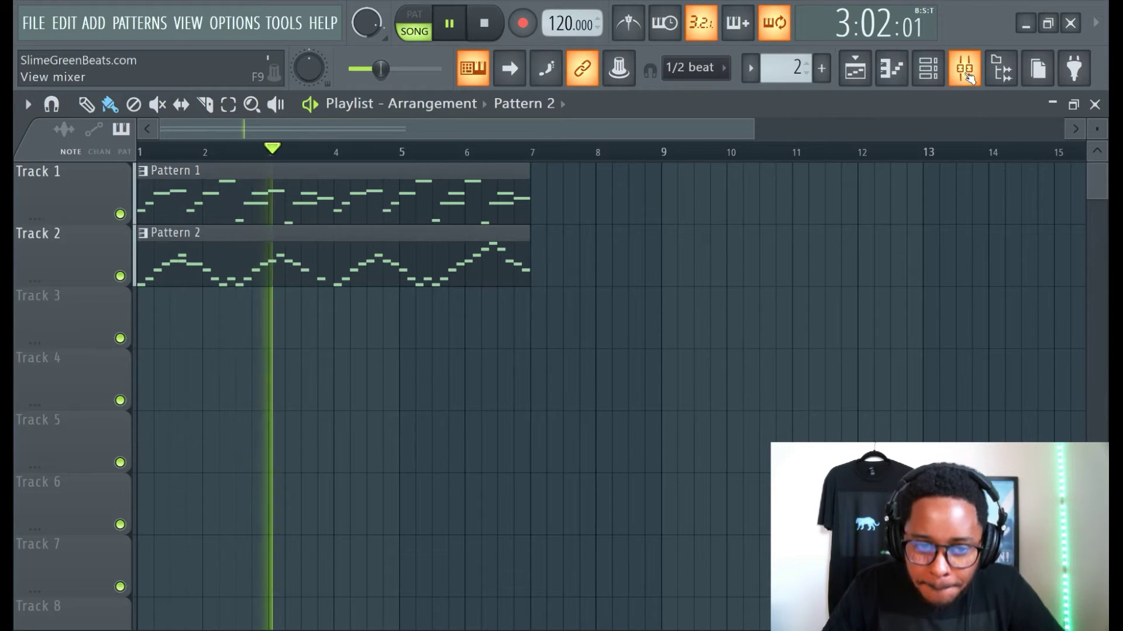
Create Pattern 3 and place its clip at bar 1 on playlist Track 3
{"action": "left_click", "coordinate": [828, 70]}
{"action": "left_click", "coordinate": [842, 95]}
{"action": "left_click", "coordinate": [158, 318]}
Open Pattern 2 in the Piano roll and select all of its SynthMaster #3 notes
{"action": "double_click", "coordinate": [175, 266]}
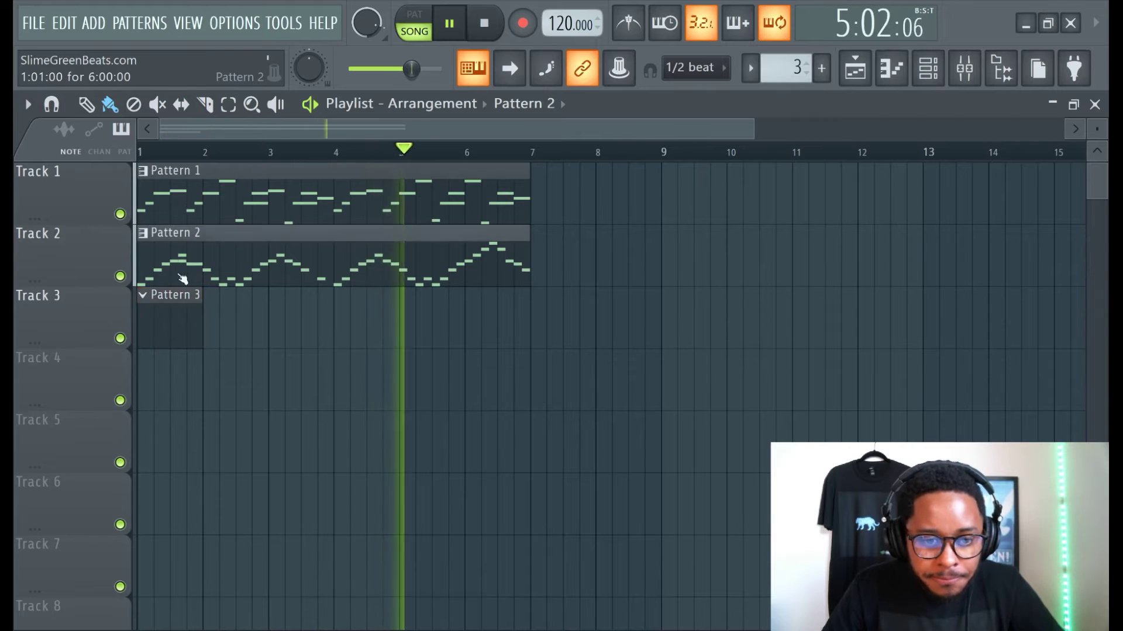
{"action": "key", "text": "ctrl+a"}
{"action": "scroll", "coordinate": [471, 291], "scroll_direction": "up", "scroll_amount": 4, "text": "ctrl"}
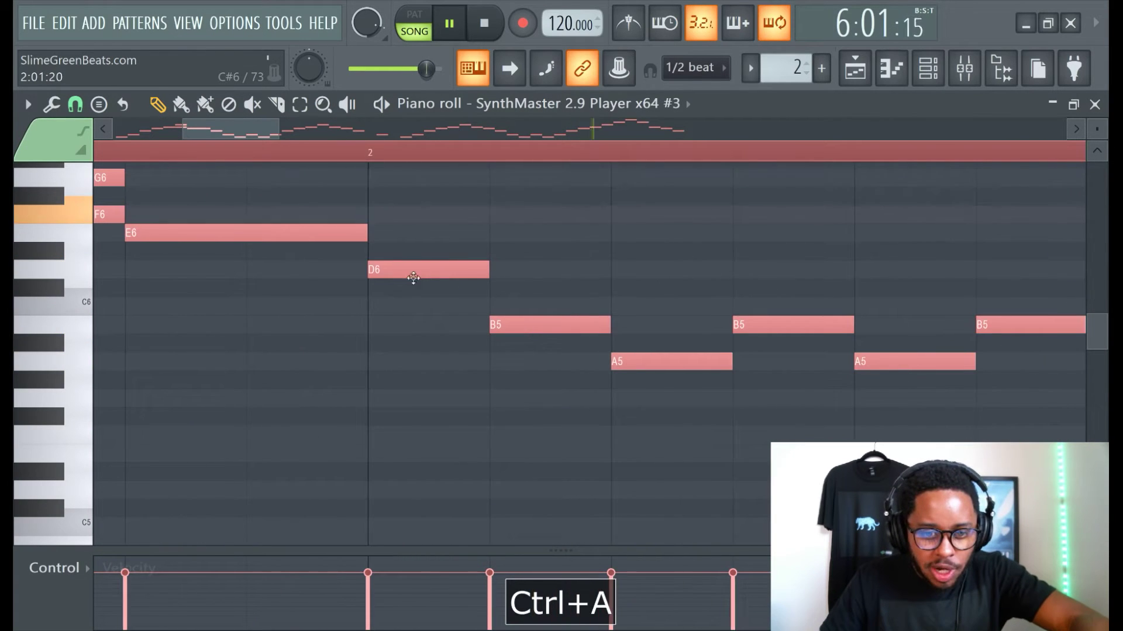
{"action": "scroll", "coordinate": [391, 269], "scroll_direction": "down", "scroll_amount": 5, "text": "ctrl"}
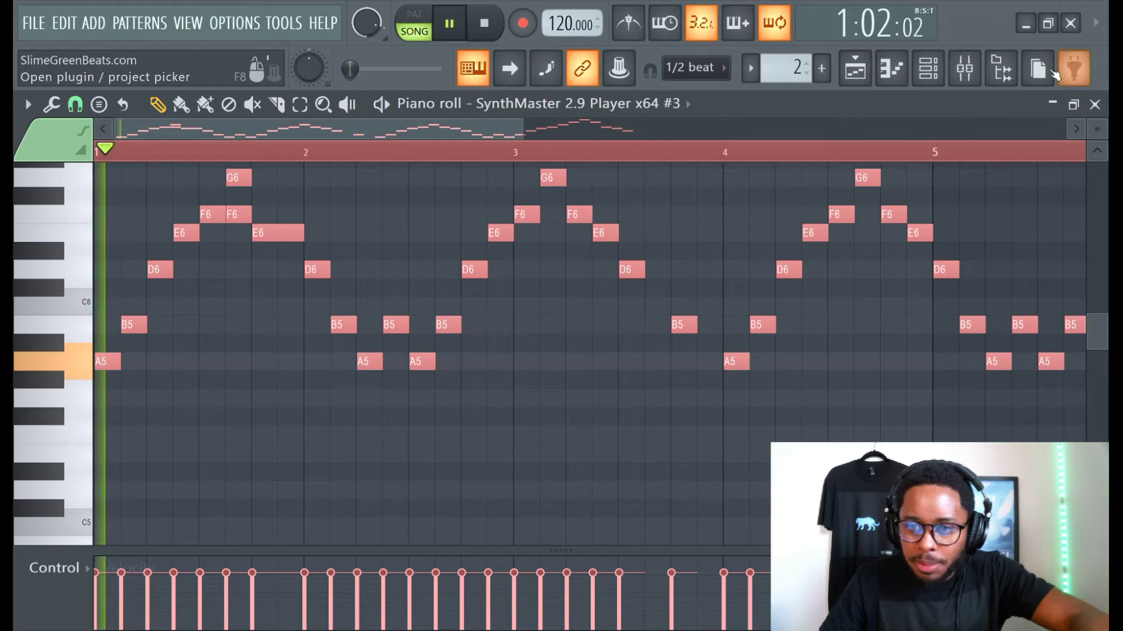
Open SynthMaster #2 from the Channel rack and set its Master Volume to 0.0
{"action": "left_click", "coordinate": [928, 68]}
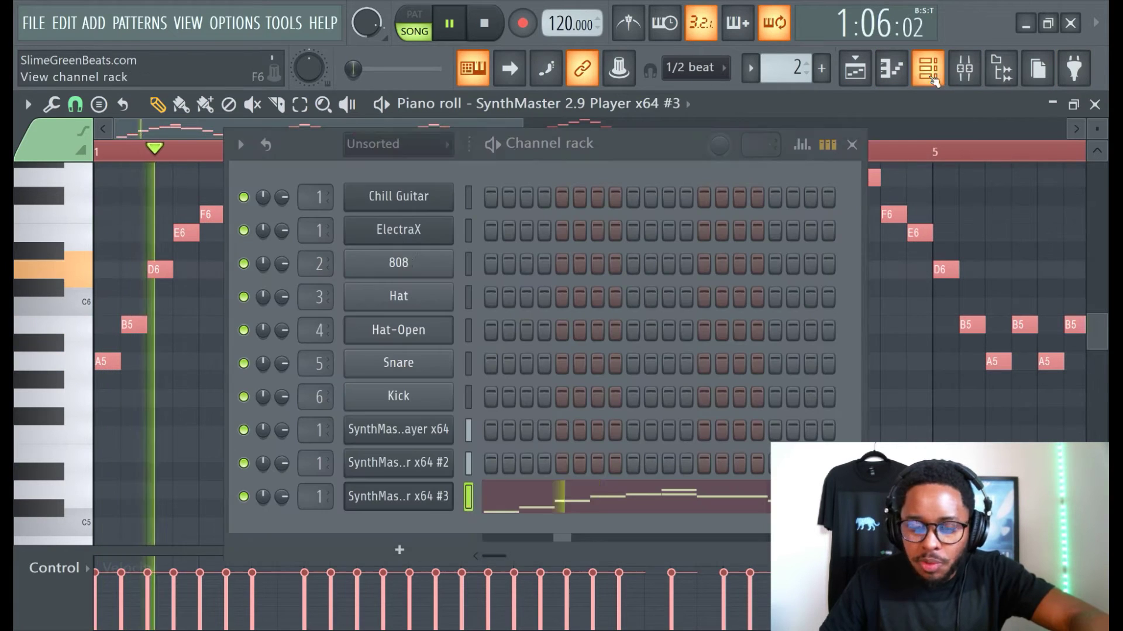
{"action": "left_click", "coordinate": [390, 465]}
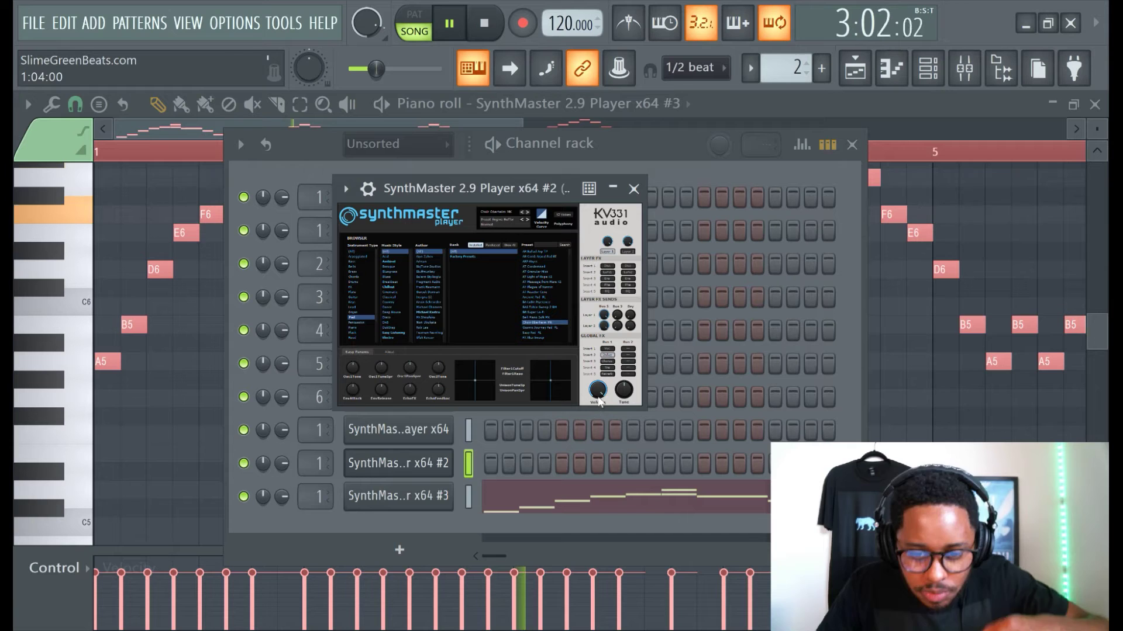
{"action": "left_click_drag", "start_coordinate": [599, 402], "coordinate": [596, 392]}
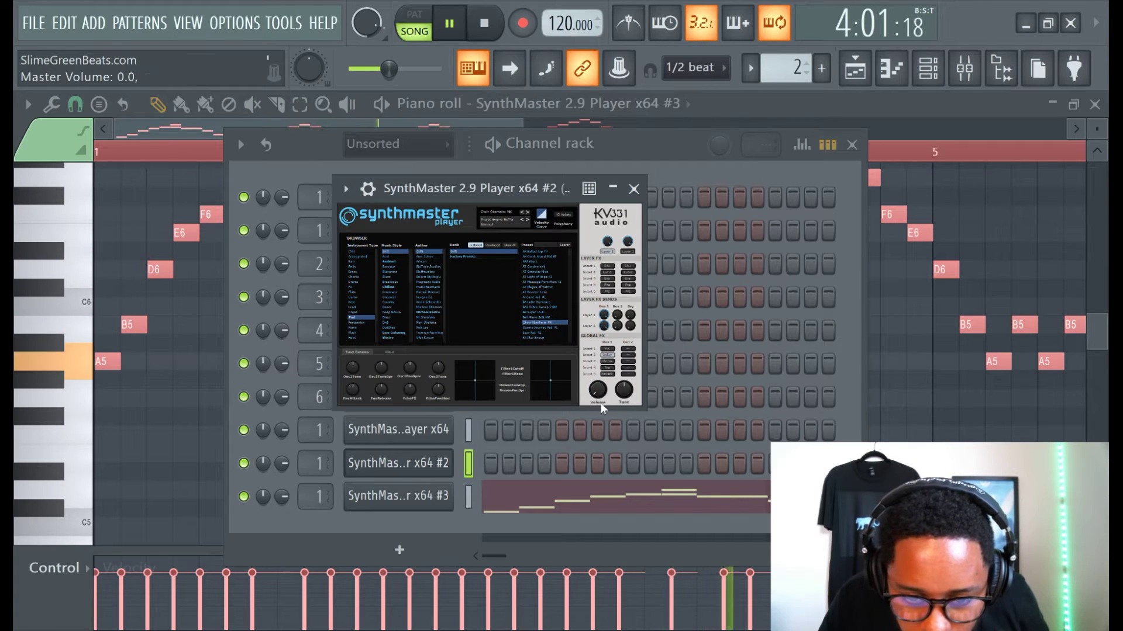
{"action": "right_click", "coordinate": [601, 393]}
{"action": "left_click", "coordinate": [615, 405]}
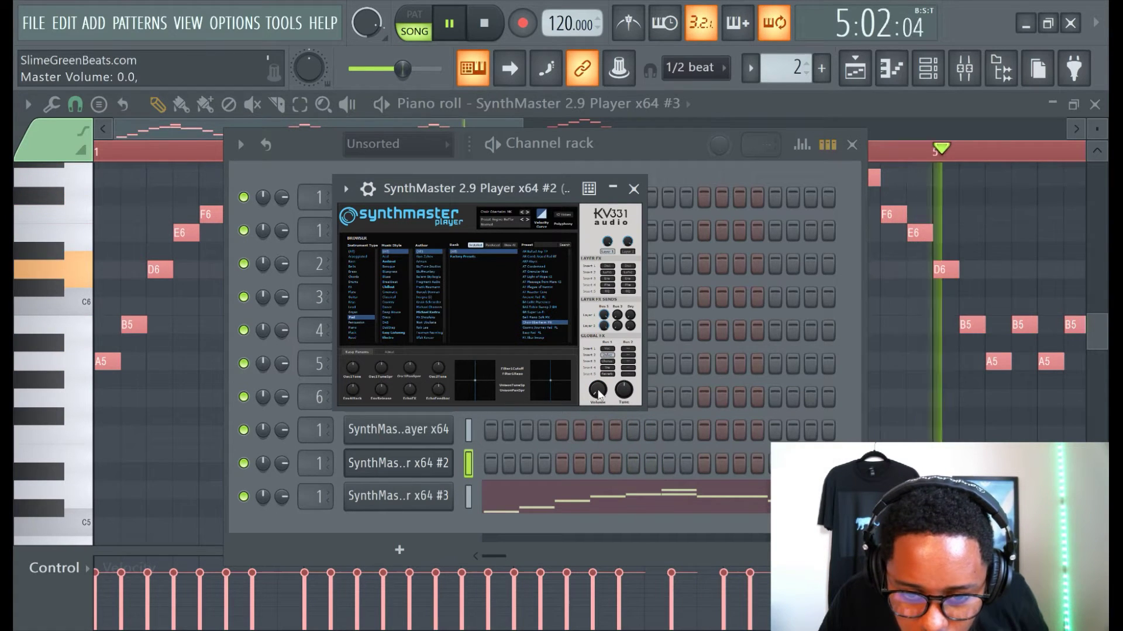
Set the Master Volume of SynthMaster #3 to +21.8 and close the plugin and Channel rack windows
{"action": "left_click", "coordinate": [397, 496]}
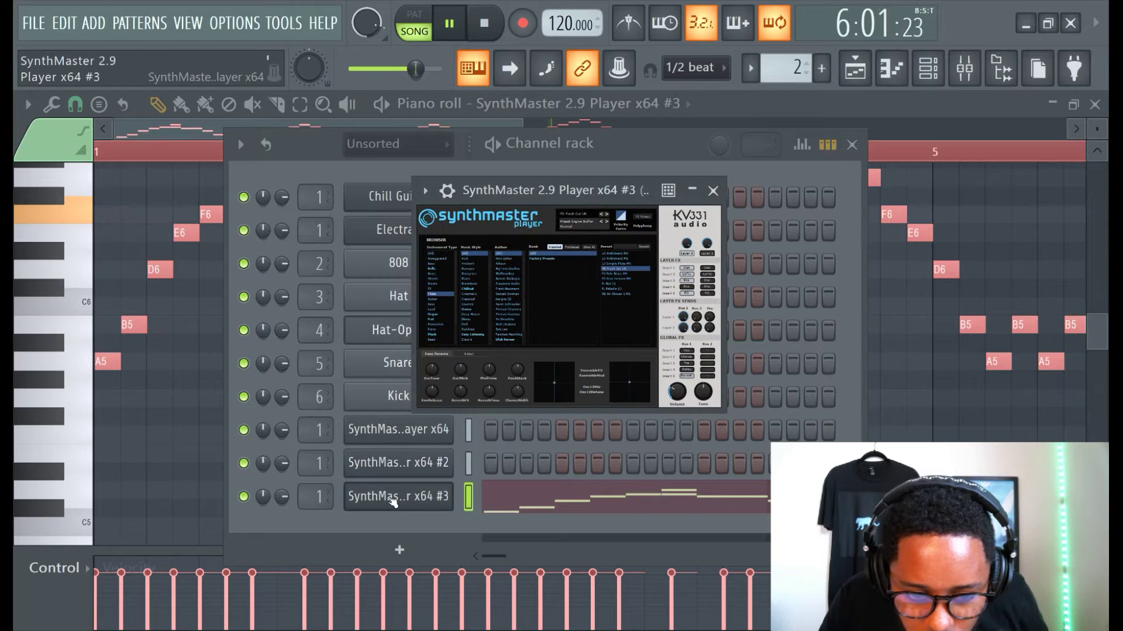
{"action": "left_click_drag", "start_coordinate": [677, 392], "coordinate": [677, 395]}
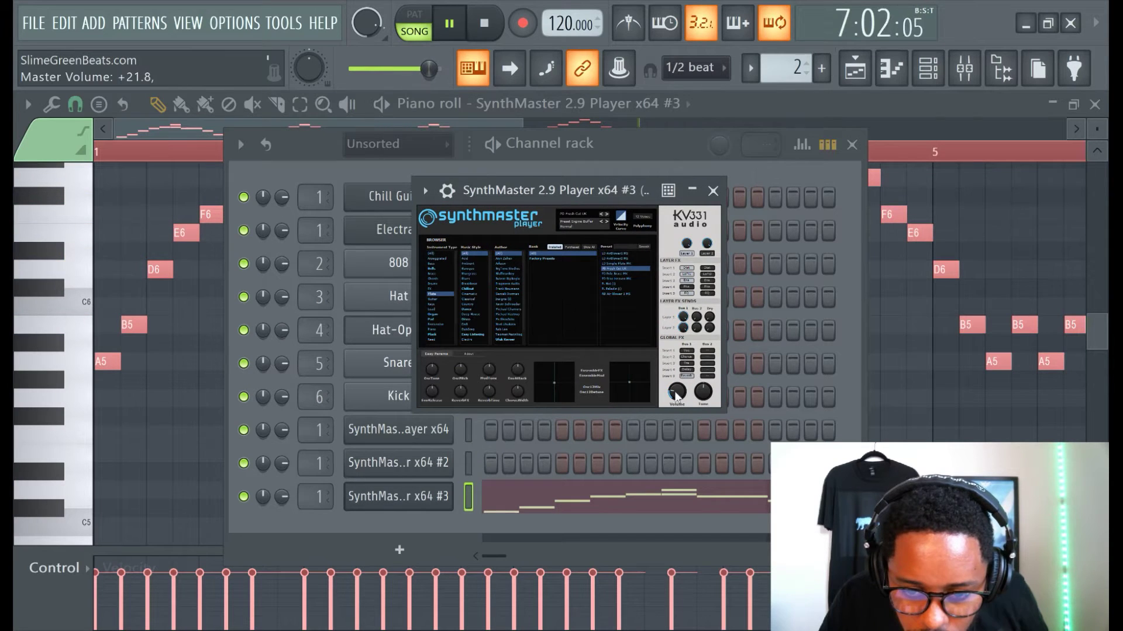
{"action": "left_click_drag", "start_coordinate": [439, 69], "coordinate": [358, 69]}
{"action": "left_click", "coordinate": [328, 121]}
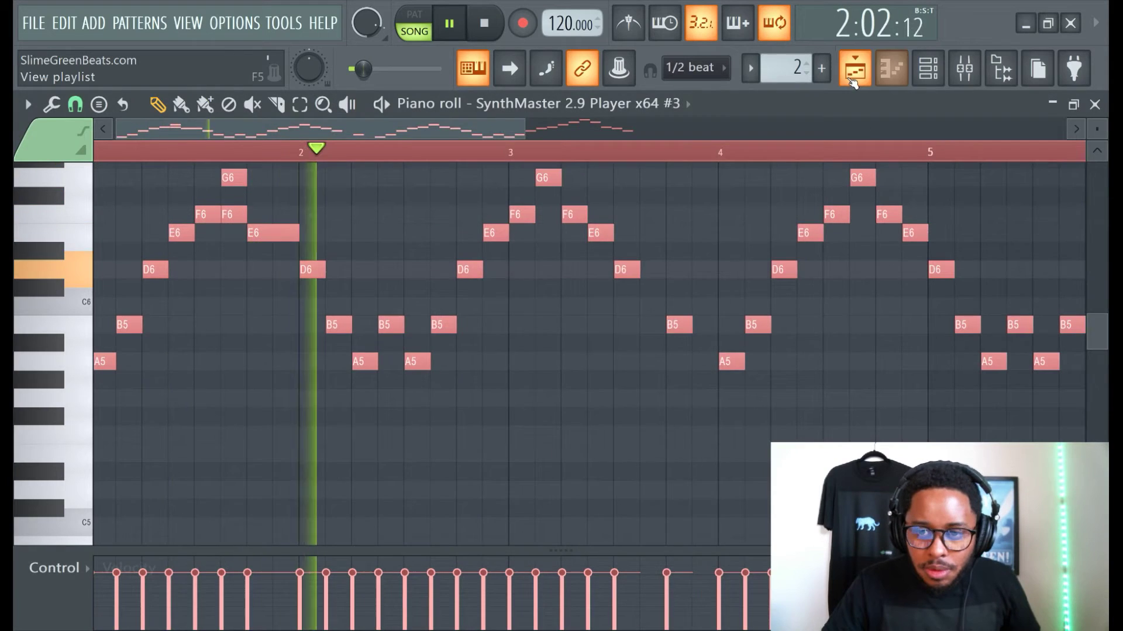
Return to the Playlist and shorten the Pattern 2 clip on Track 2 so it ends at bar 7
{"action": "left_click", "coordinate": [856, 68]}
{"action": "left_click", "coordinate": [822, 69]}
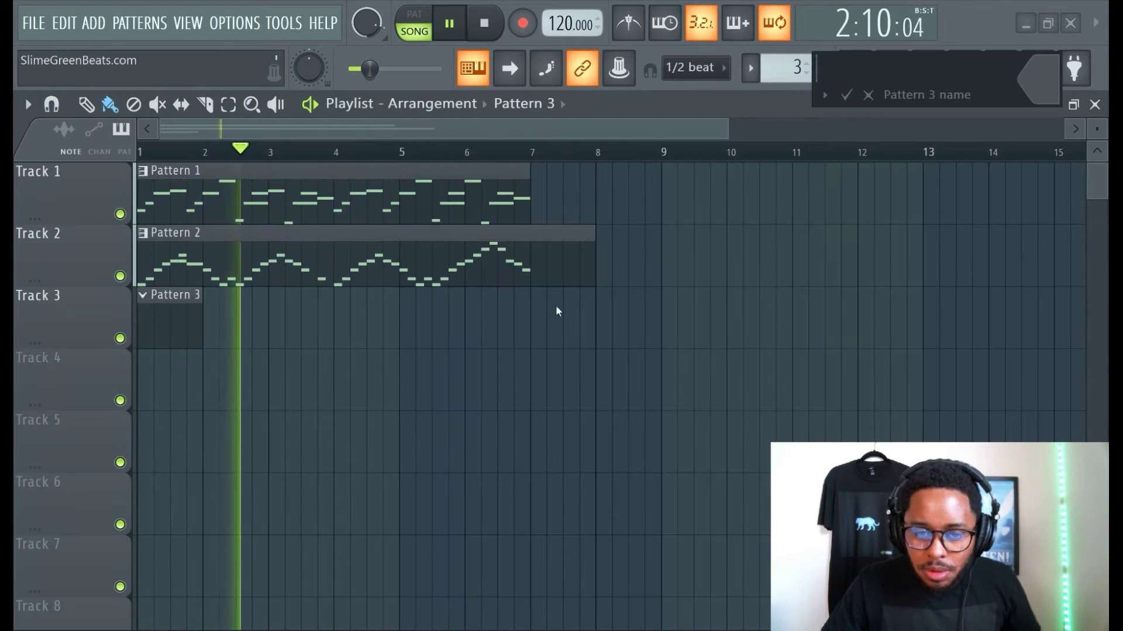
{"action": "left_click", "coordinate": [846, 94]}
{"action": "left_click_drag", "start_coordinate": [593, 263], "coordinate": [531, 266]}
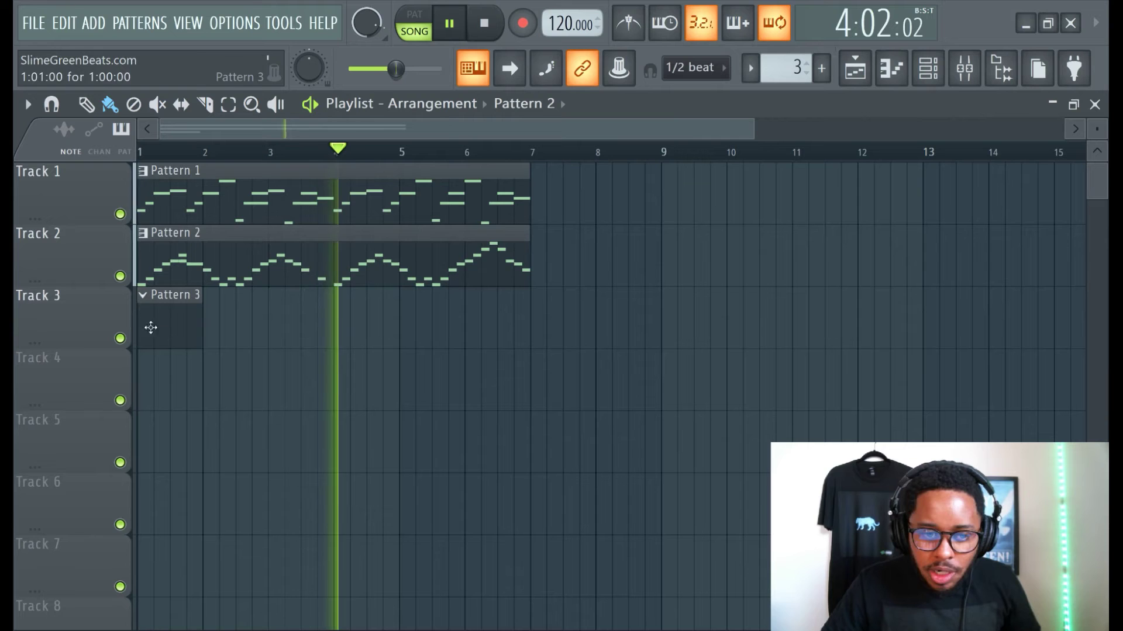
Switch to Pattern 3, preview samples in the Kicks folder, and load Dome Broken Layered Kick into the Kick channel
{"action": "left_click", "coordinate": [163, 318]}
{"action": "left_click", "coordinate": [926, 82]}
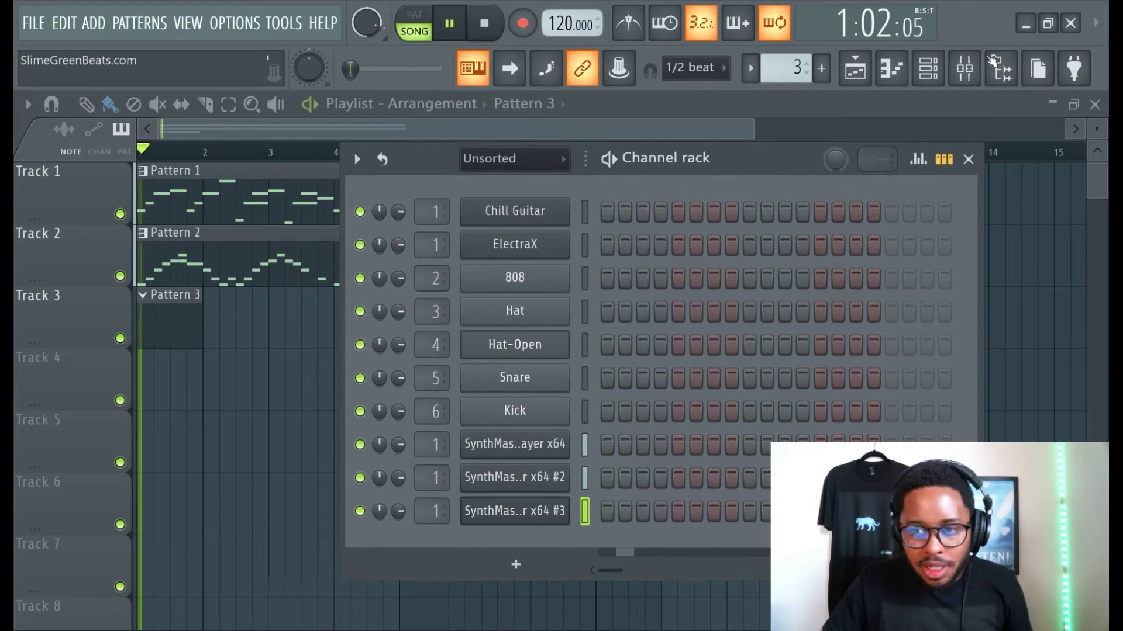
{"action": "left_click", "coordinate": [1001, 68]}
{"action": "left_click_drag", "start_coordinate": [134, 344], "coordinate": [169, 349]}
{"action": "left_click", "coordinate": [134, 298]}
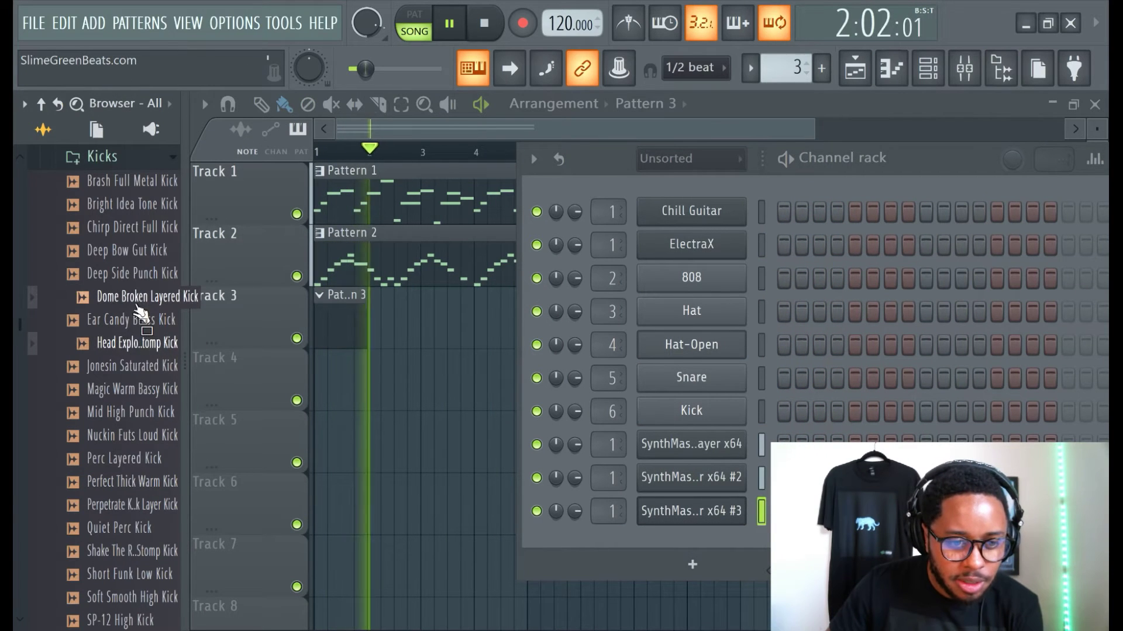
{"action": "left_click_drag", "start_coordinate": [133, 308], "coordinate": [663, 421]}
{"action": "scroll", "coordinate": [99, 221], "scroll_direction": "up", "scroll_amount": 5}
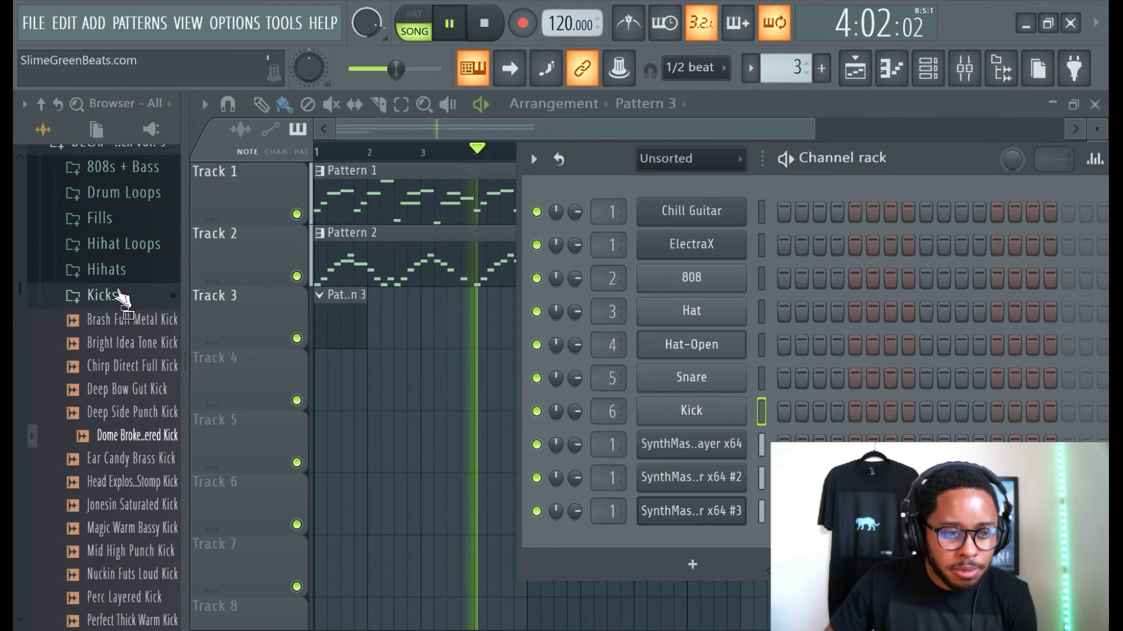
Preview snares in the snares and rimshots folder, load Hollow Dir..nchy Snare into the Snare channel, and reposition the Channel rack
{"action": "left_click", "coordinate": [117, 295]}
{"action": "scroll", "coordinate": [133, 374], "scroll_direction": "down", "scroll_amount": 3}
{"action": "left_click", "coordinate": [130, 362]}
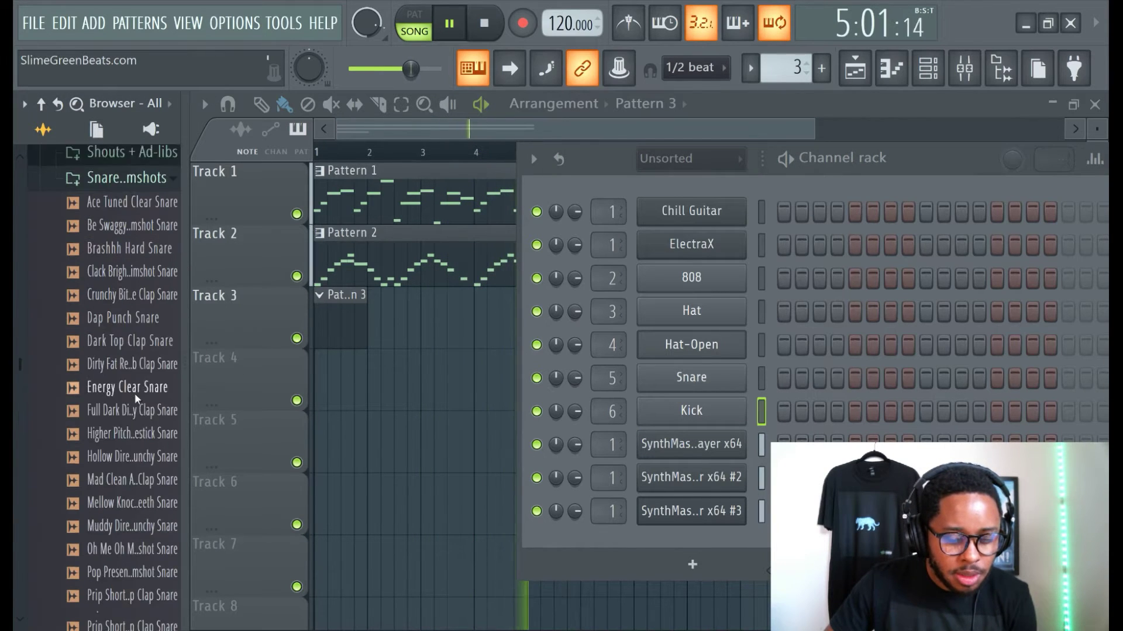
{"action": "left_click", "coordinate": [152, 439]}
{"action": "left_click_drag", "start_coordinate": [155, 453], "coordinate": [690, 379]}
{"action": "left_click_drag", "start_coordinate": [892, 159], "coordinate": [597, 159]}
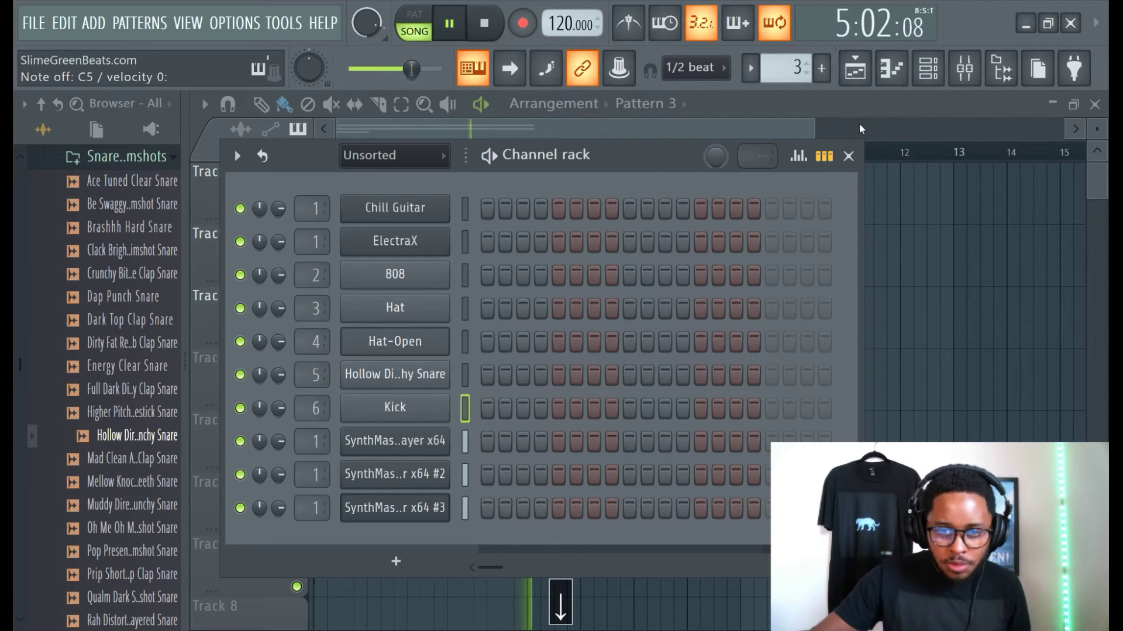
Examine the recorded Kick notes of Pattern 3 in the Piano roll
{"action": "left_click", "coordinate": [483, 31]}
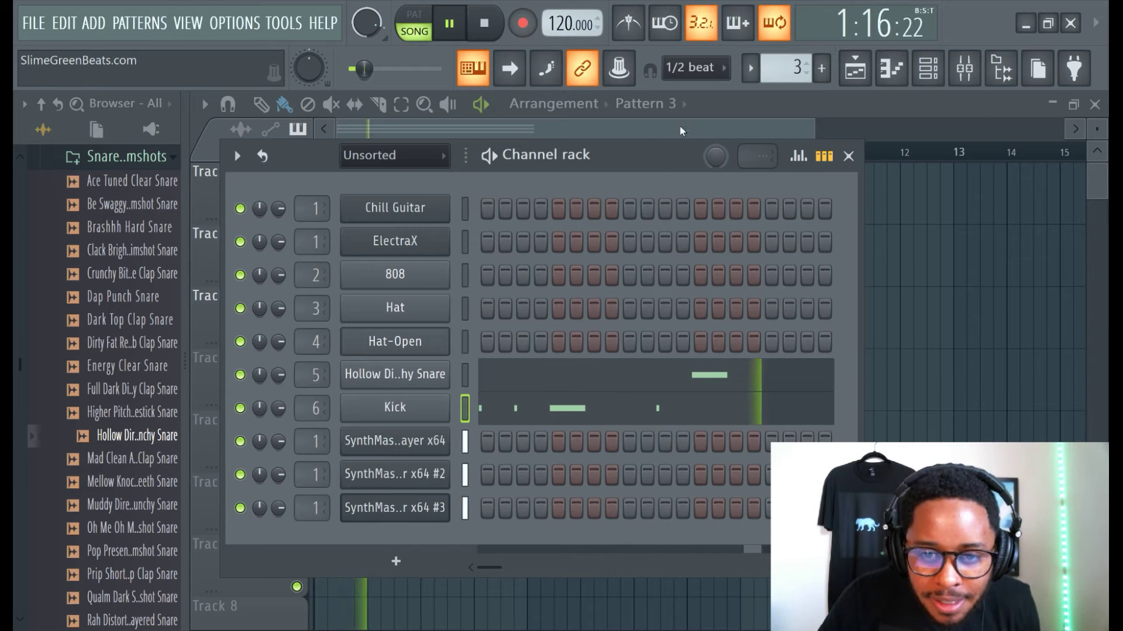
{"action": "left_click", "coordinate": [854, 69]}
{"action": "left_click", "coordinate": [891, 68]}
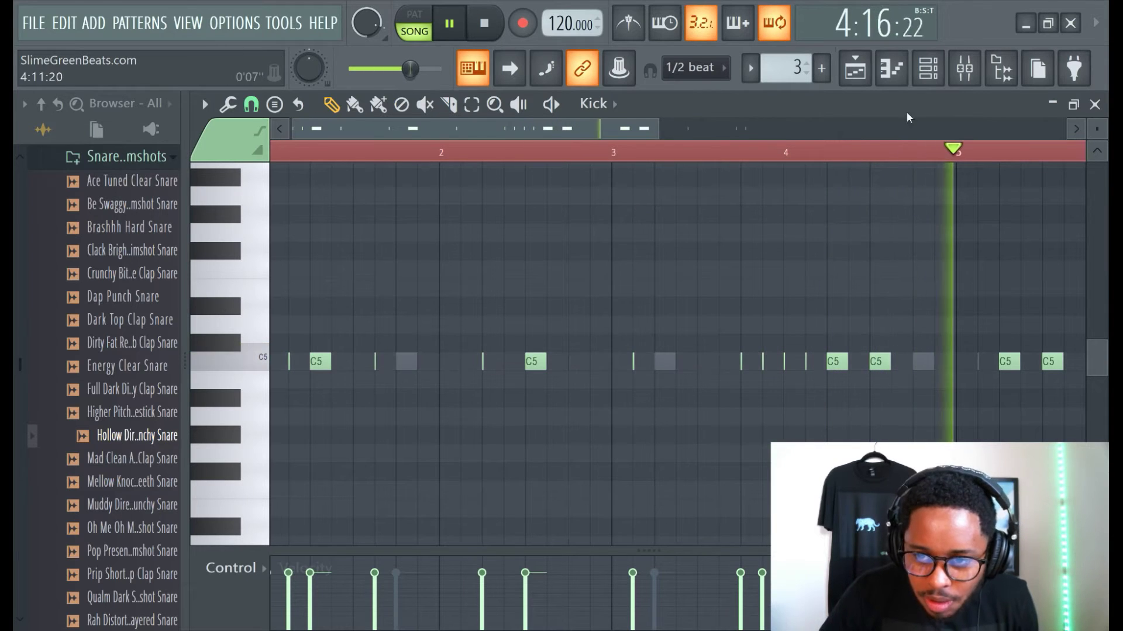
Clone the SynthMaster #3 channel in the Channel rack and switch to Pattern 4
{"action": "left_click", "coordinate": [926, 69]}
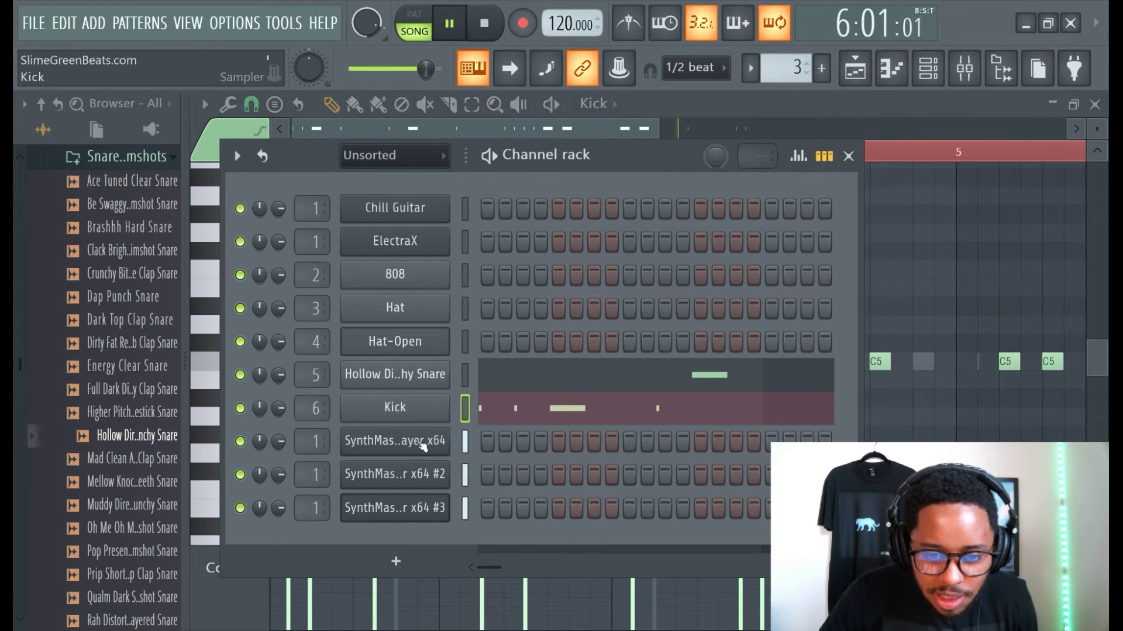
{"action": "right_click", "coordinate": [409, 507]}
{"action": "left_click", "coordinate": [502, 522]}
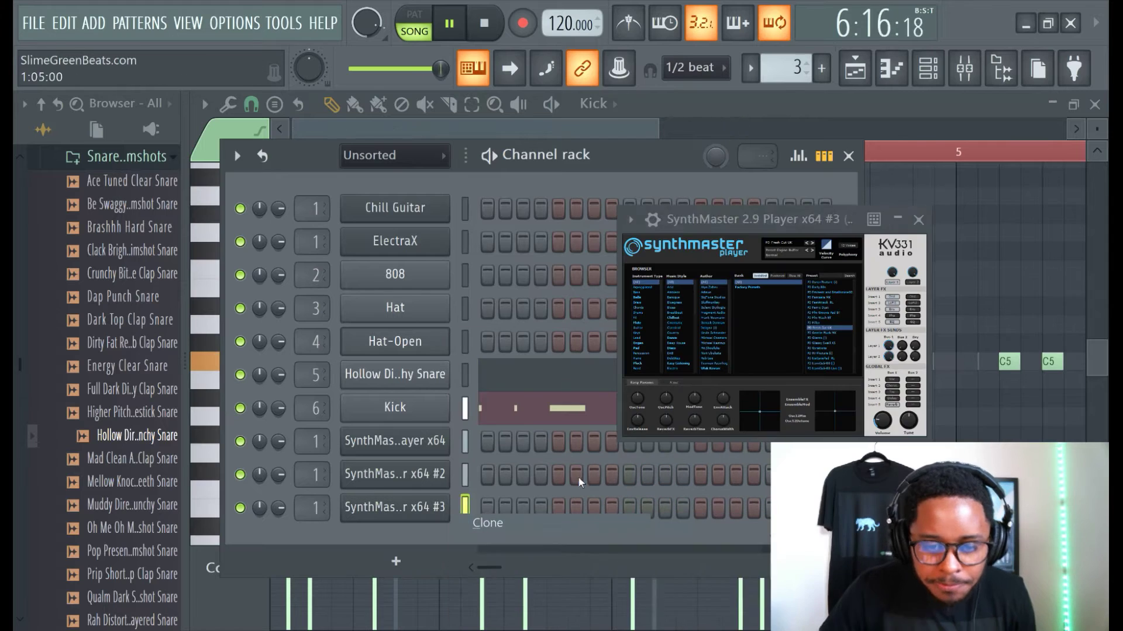
{"action": "left_click", "coordinate": [822, 68]}
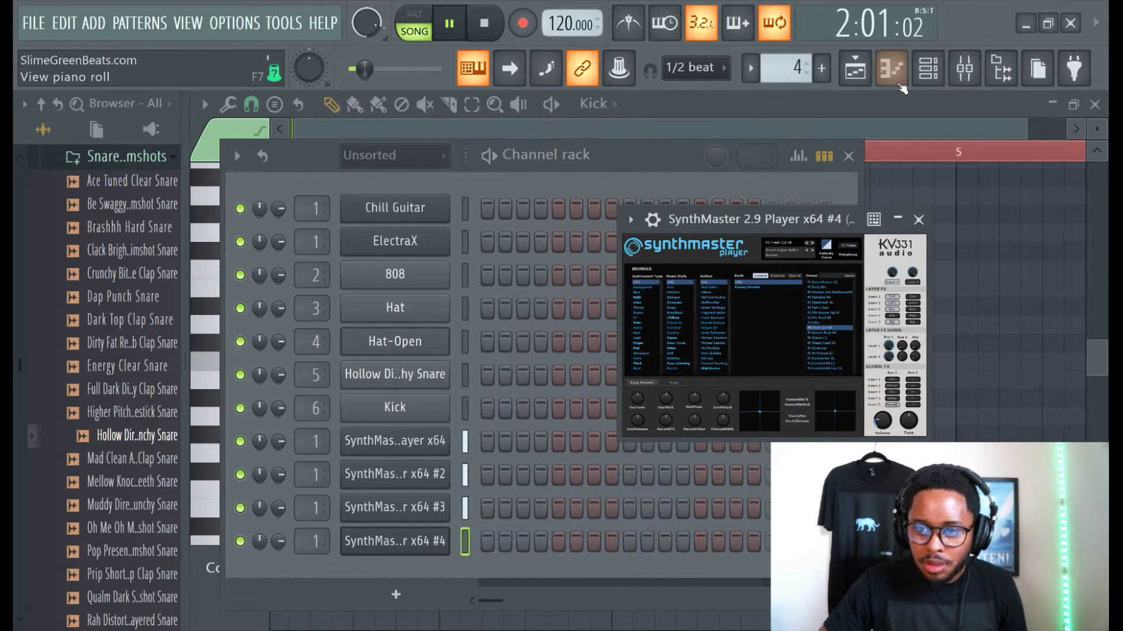
Open SynthMaster #4, filter its presets to the Piano instrument type, and audition a piano preset
{"action": "left_click", "coordinate": [929, 68]}
{"action": "left_click", "coordinate": [401, 550]}
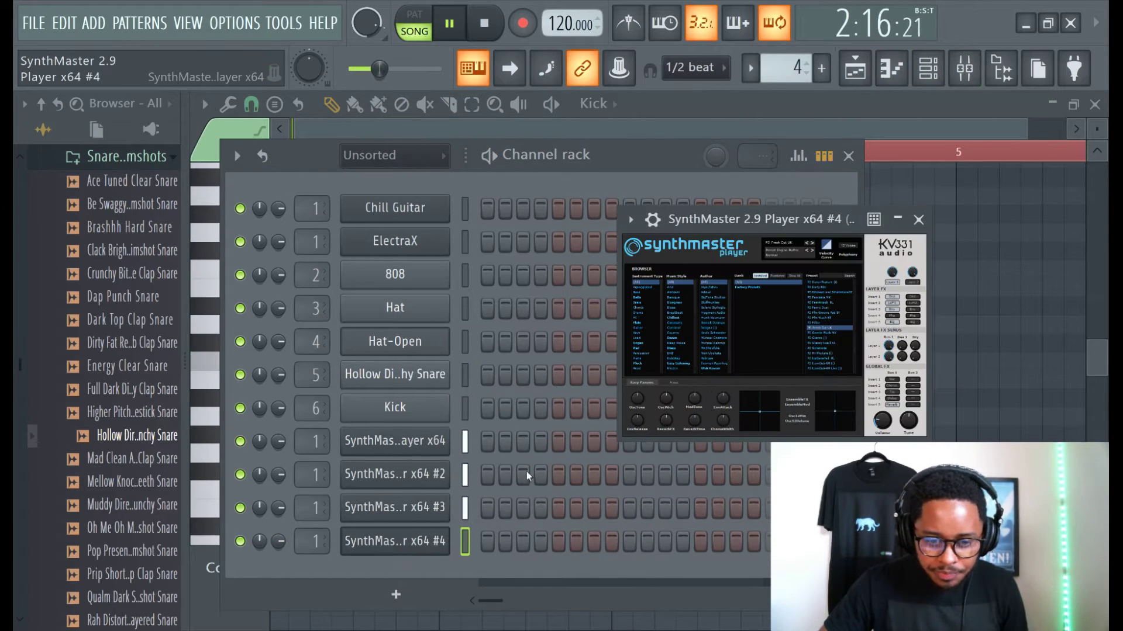
{"action": "left_click", "coordinate": [640, 359]}
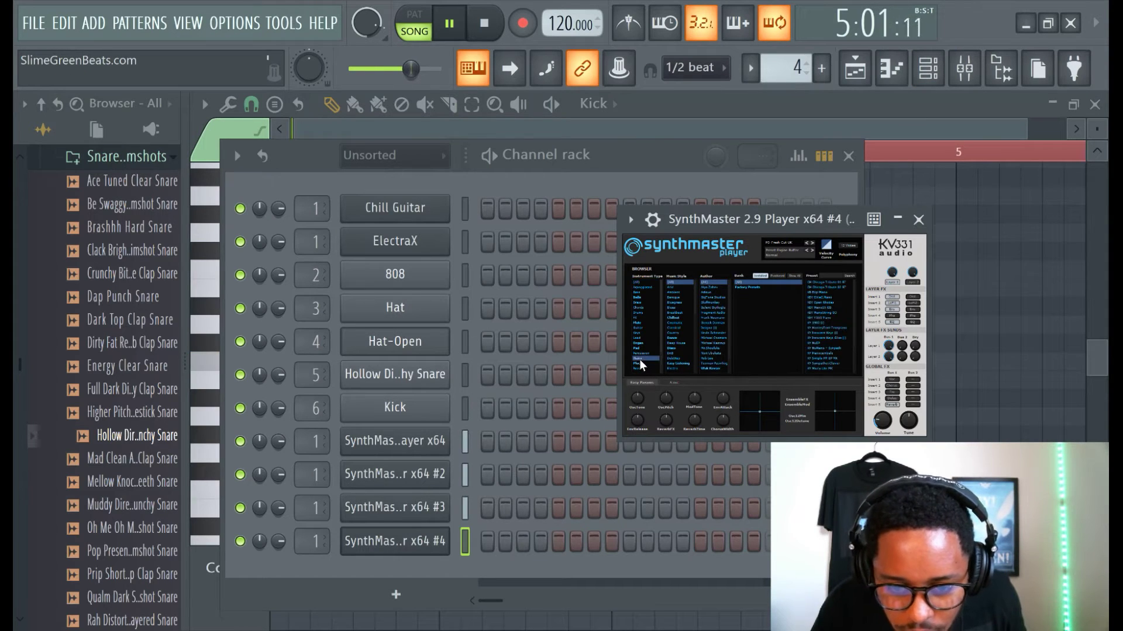
{"action": "left_click", "coordinate": [830, 326]}
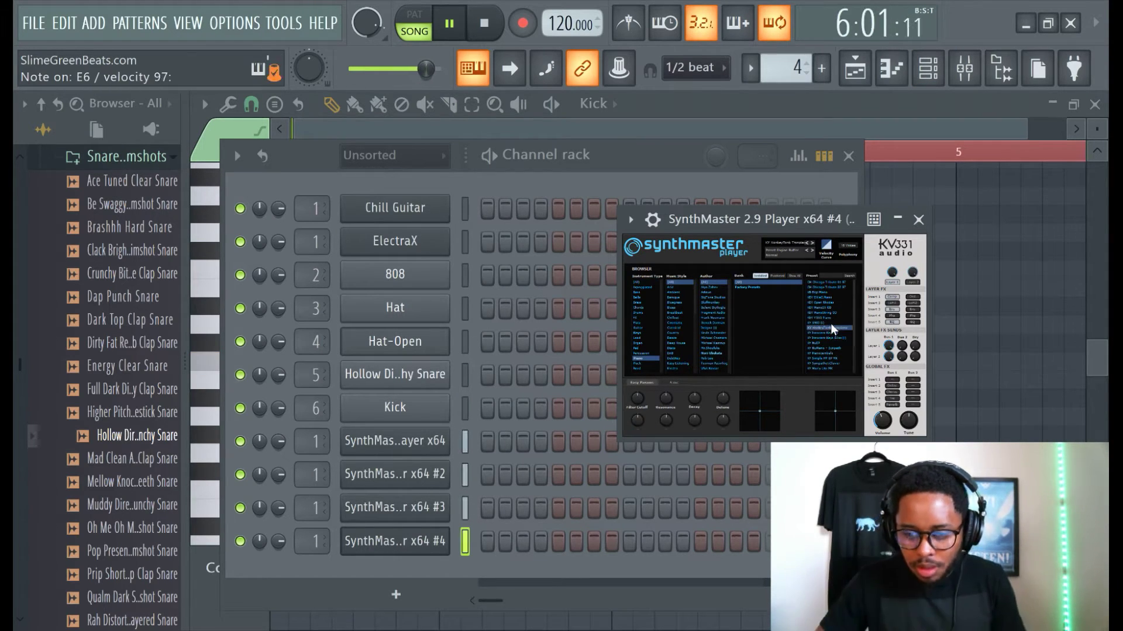
Return to the Playlist and duplicate all clips on Tracks 1 to 3 so the copies start at bar 7
{"action": "left_click", "coordinate": [855, 69]}
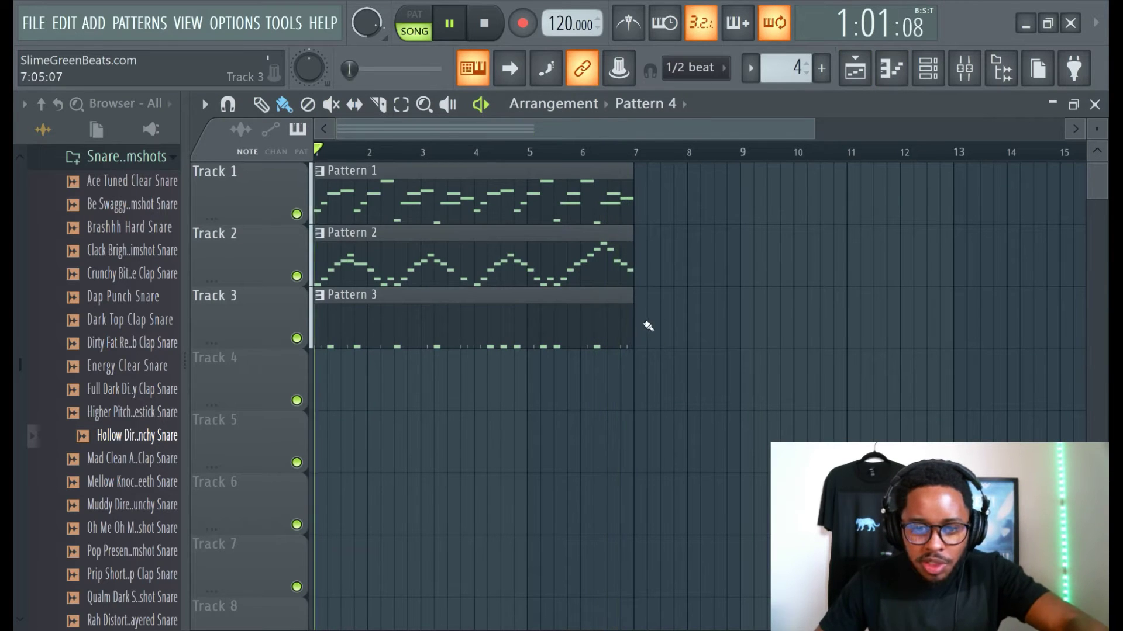
{"action": "key", "text": "ctrl+a"}
{"action": "key", "text": "ctrl+b"}
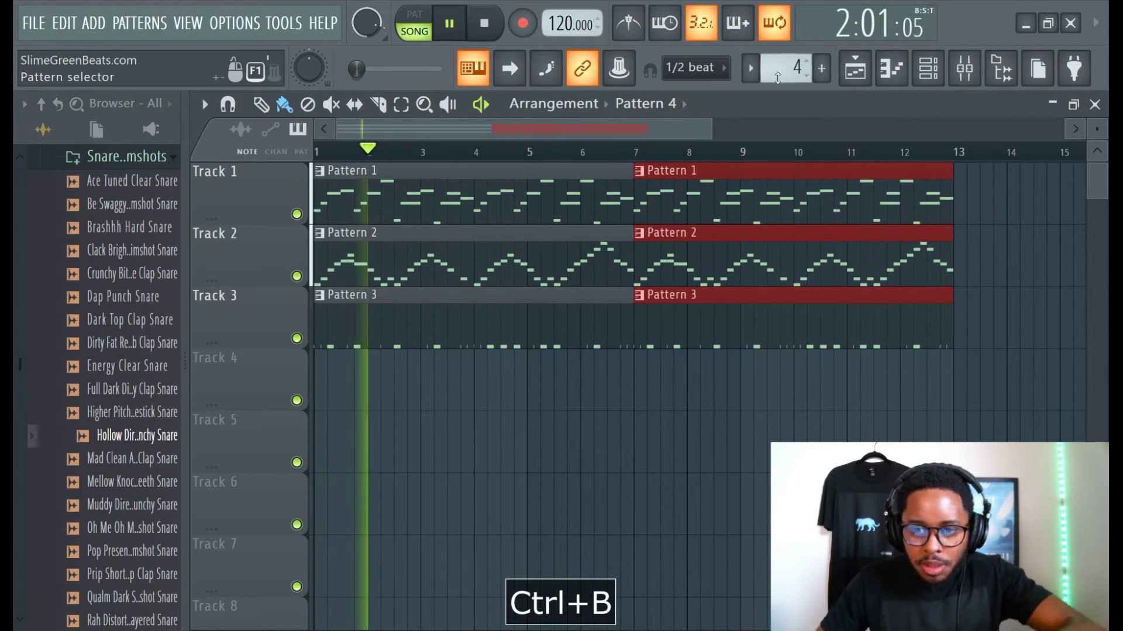
Place a Pattern 4 clip on Track 4 near the start of bar 1
{"action": "left_click", "coordinate": [821, 68]}
{"action": "left_click", "coordinate": [819, 81]}
{"action": "left_click", "coordinate": [353, 375]}
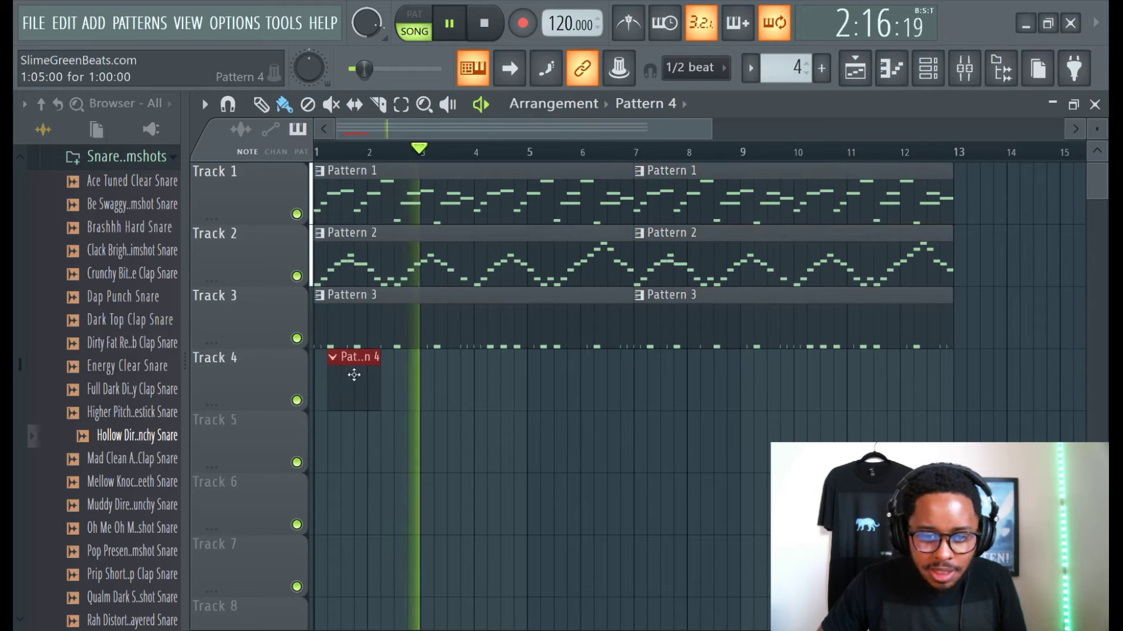
Reopen SynthMaster #4, filter its presets to the Keys instrument type, and audition a preset from one author
{"action": "left_click", "coordinate": [927, 69]}
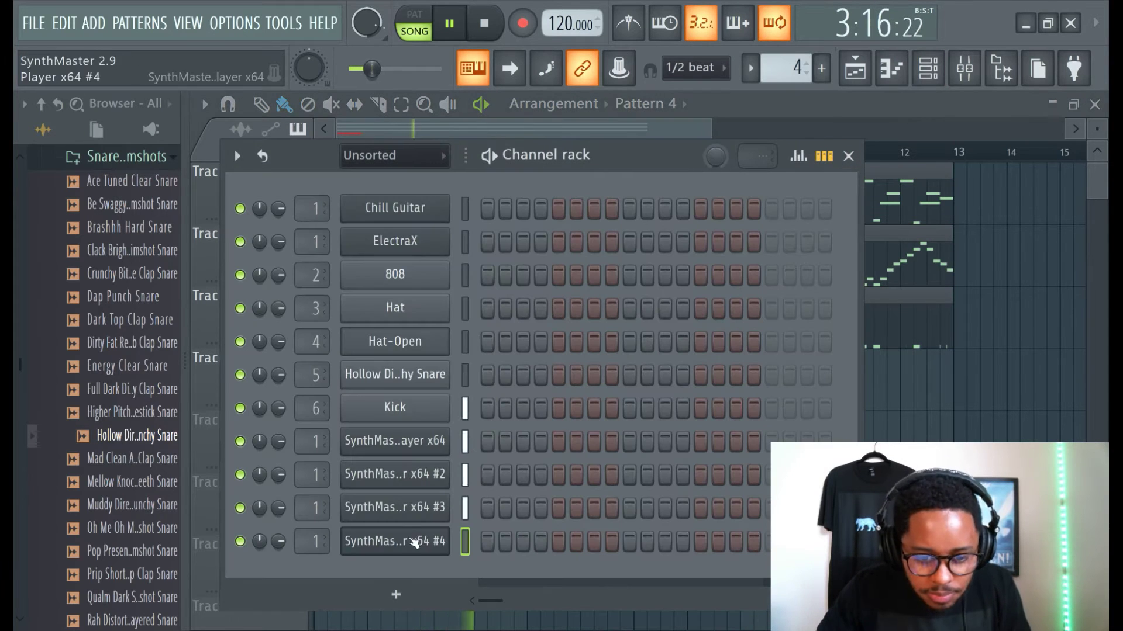
{"action": "left_click", "coordinate": [414, 542]}
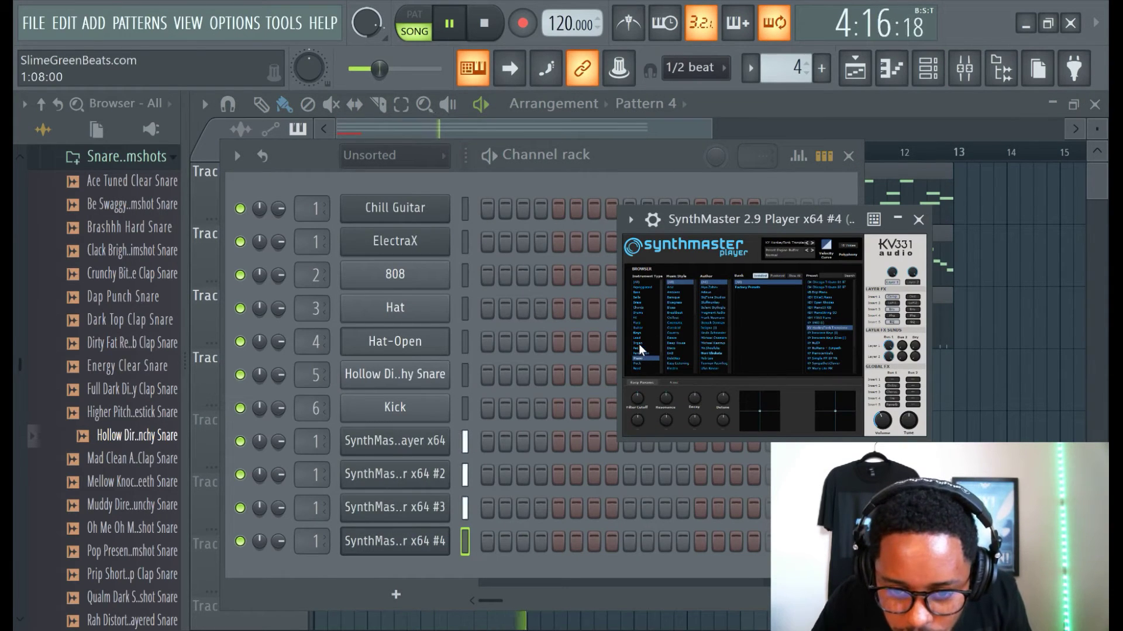
{"action": "left_click", "coordinate": [714, 353]}
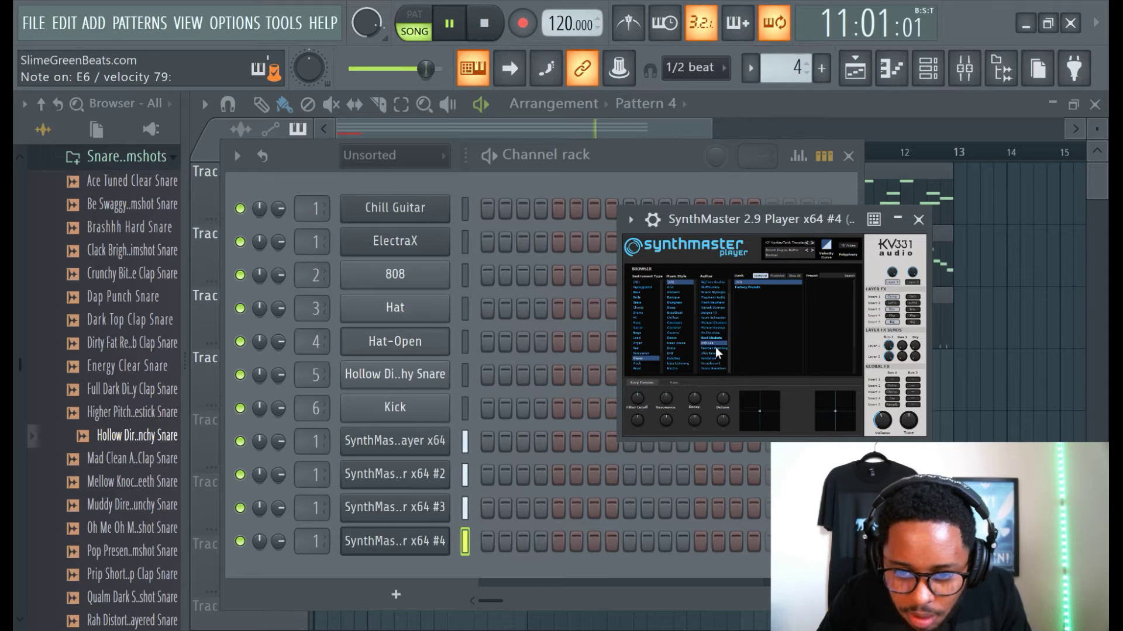
{"action": "left_click", "coordinate": [714, 327]}
{"action": "left_click", "coordinate": [713, 351]}
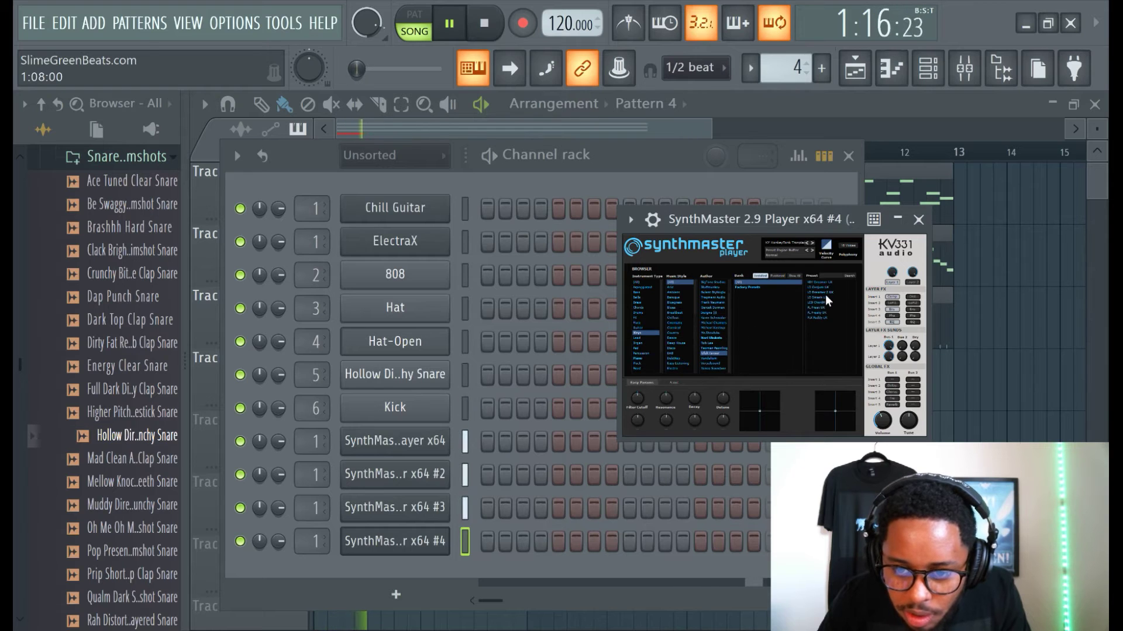
{"action": "left_click", "coordinate": [823, 307]}
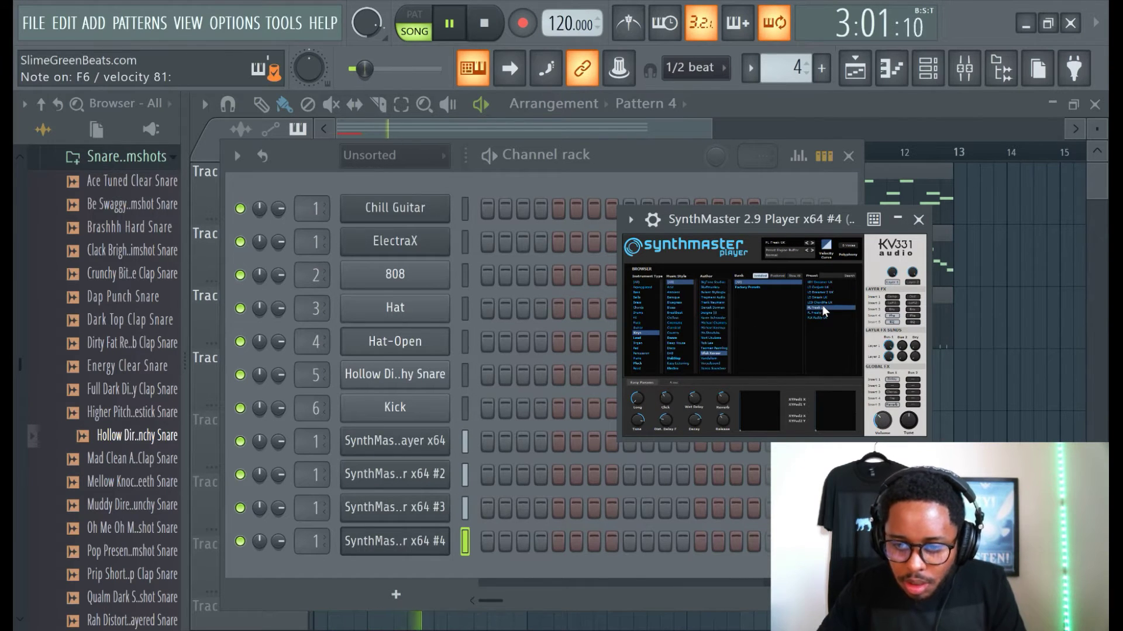
Show the Keys presets of all authors in SynthMaster #4 and audition several of them
{"action": "left_click", "coordinate": [707, 284]}
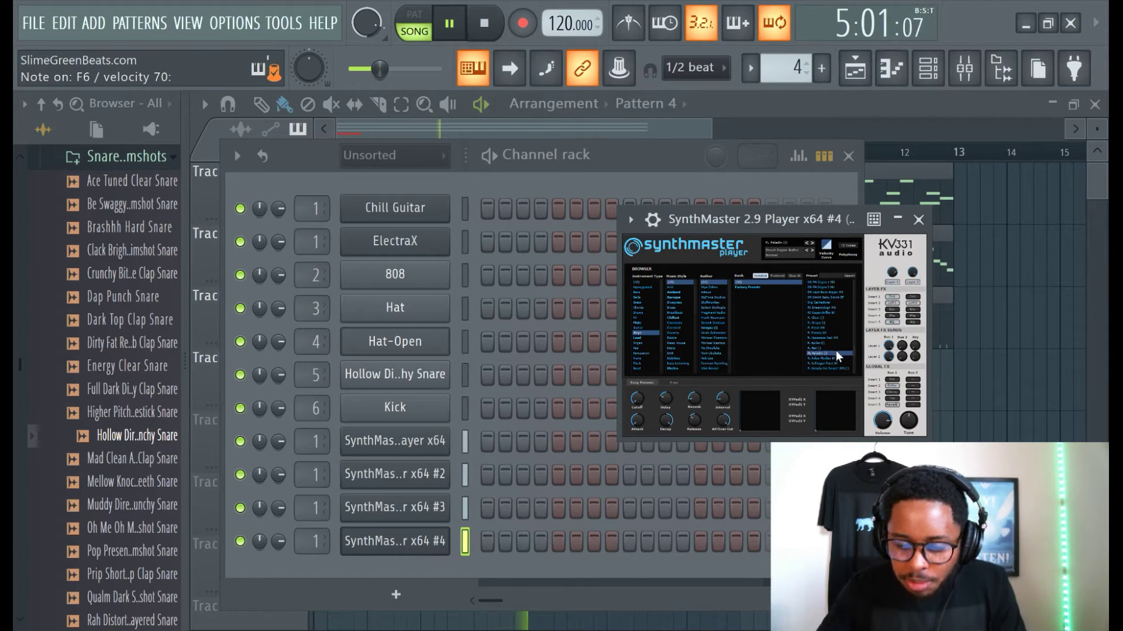
{"action": "left_click", "coordinate": [821, 313]}
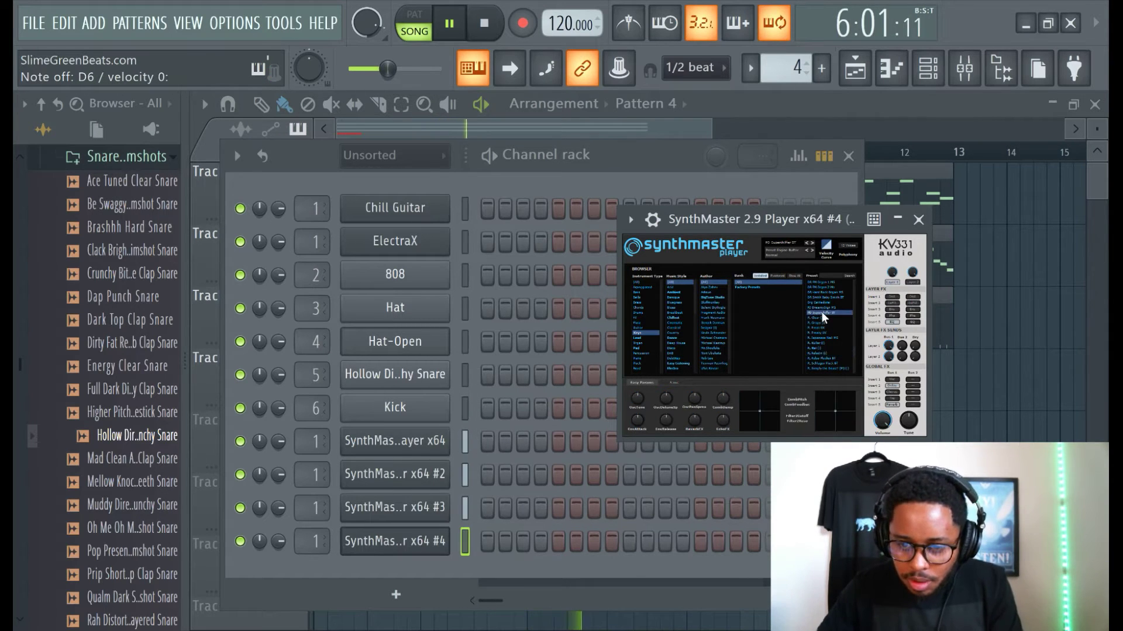
{"action": "scroll", "coordinate": [823, 308], "scroll_direction": "down", "scroll_amount": 5}
{"action": "left_click", "coordinate": [825, 328]}
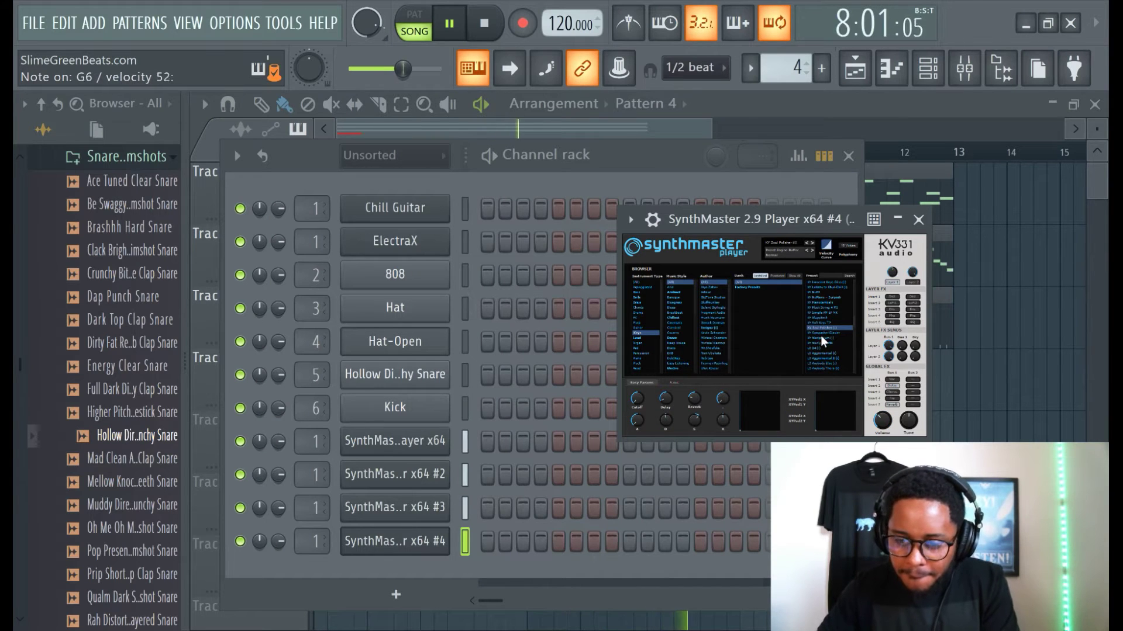
{"action": "left_click", "coordinate": [821, 308]}
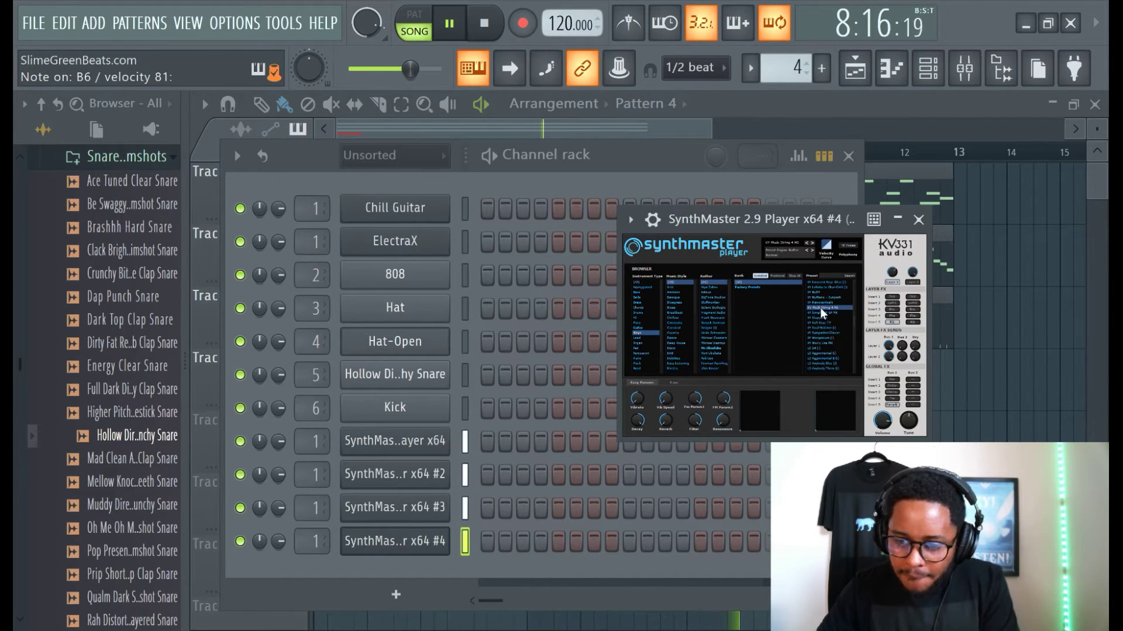
Audition presets further up the Keys list and load one as the SynthMaster #4 sound
{"action": "scroll", "coordinate": [822, 303], "scroll_direction": "up", "scroll_amount": 3}
{"action": "left_click", "coordinate": [823, 302]}
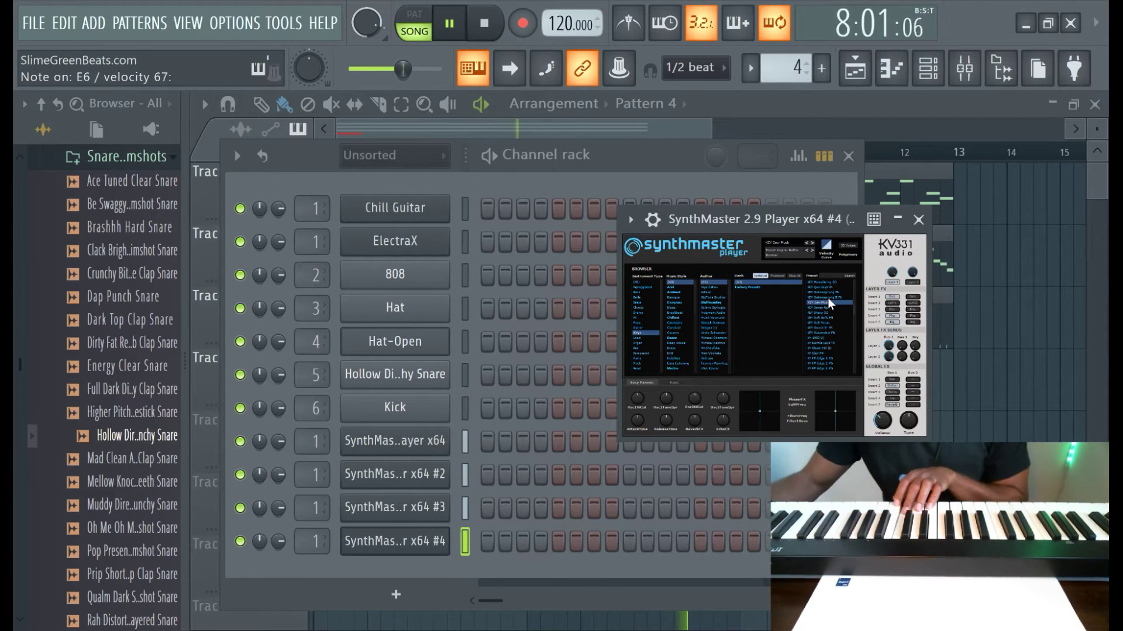
{"action": "left_click", "coordinate": [826, 297]}
{"action": "left_click", "coordinate": [827, 287]}
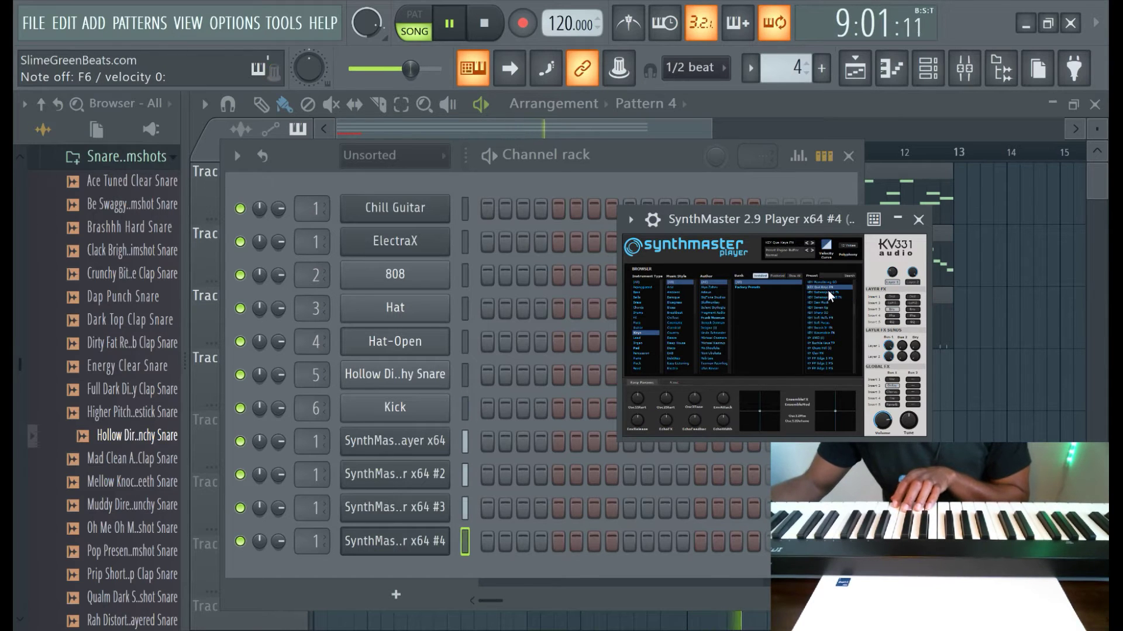
{"action": "scroll", "coordinate": [824, 313], "scroll_direction": "up", "scroll_amount": 3}
{"action": "left_click", "coordinate": [828, 332]}
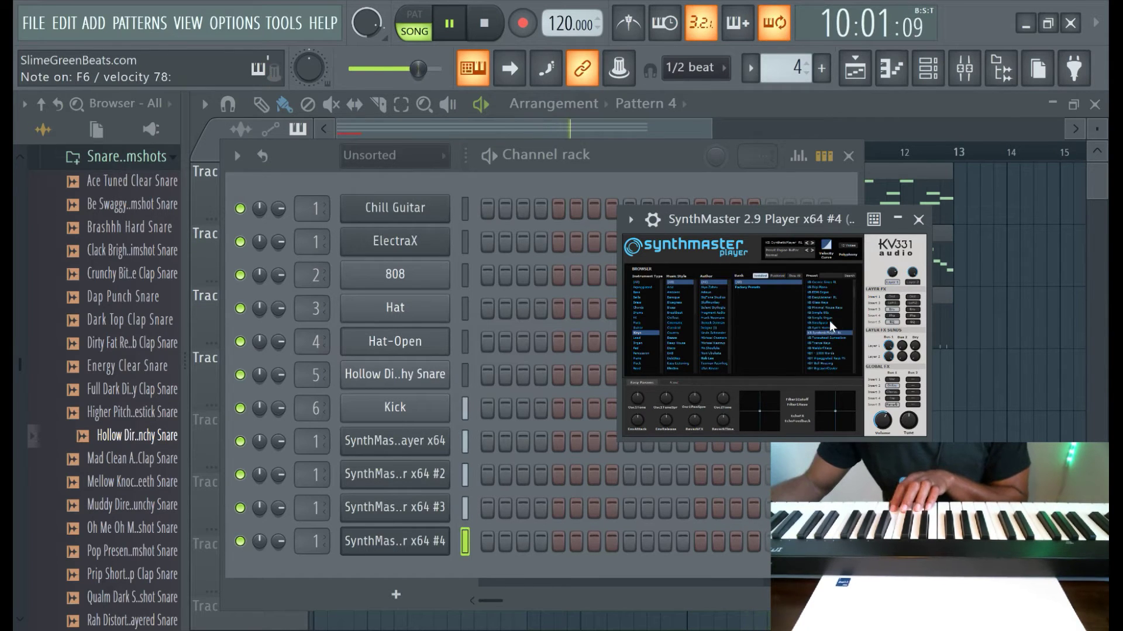
{"action": "left_click", "coordinate": [829, 323]}
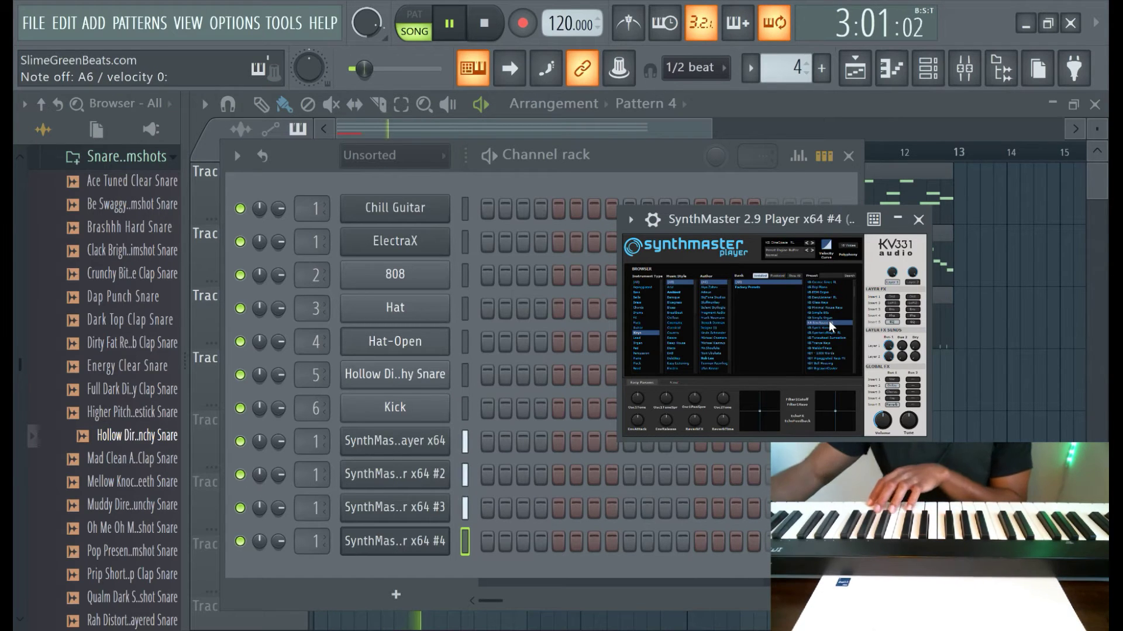
{"action": "scroll", "coordinate": [833, 328], "scroll_direction": "up", "scroll_amount": 3}
{"action": "left_click", "coordinate": [837, 332]}
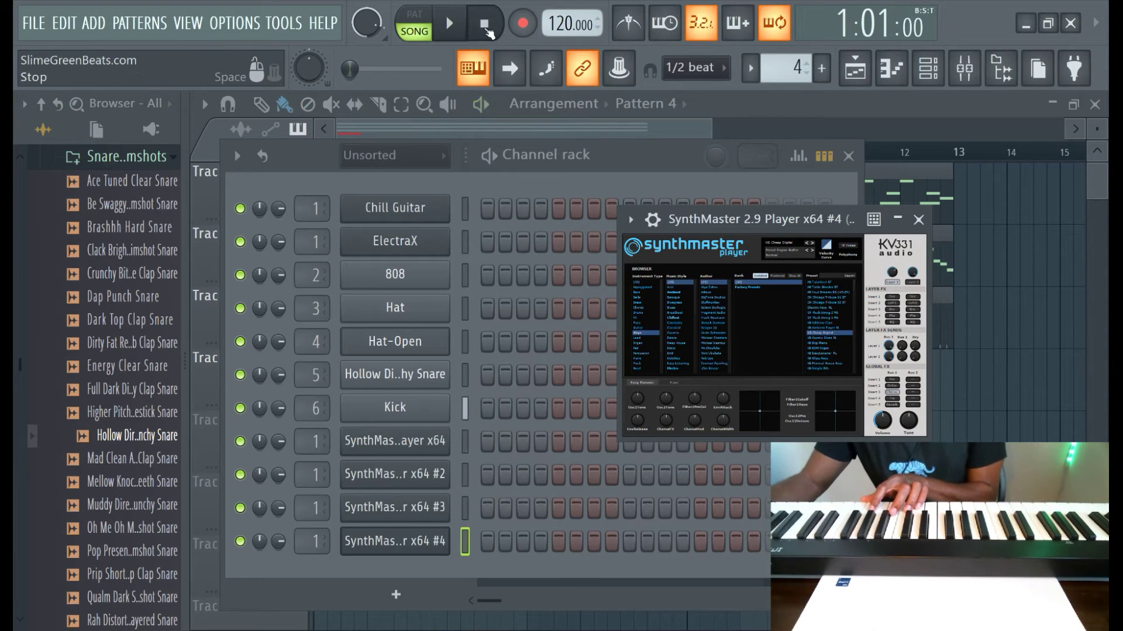
Open the Pattern 4 clip from Track 4 in the Piano roll and delete the overlapping E6 note at bar 3
{"action": "left_click", "coordinate": [858, 54]}
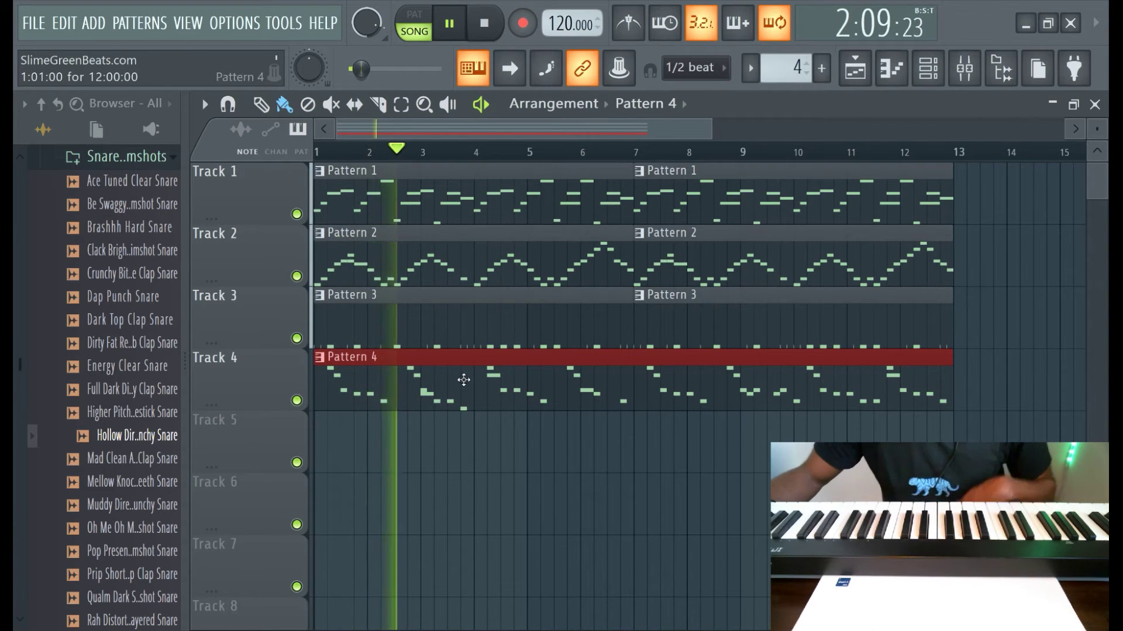
{"action": "double_click", "coordinate": [464, 380]}
{"action": "scroll", "coordinate": [541, 327], "scroll_direction": "up", "scroll_amount": 3}
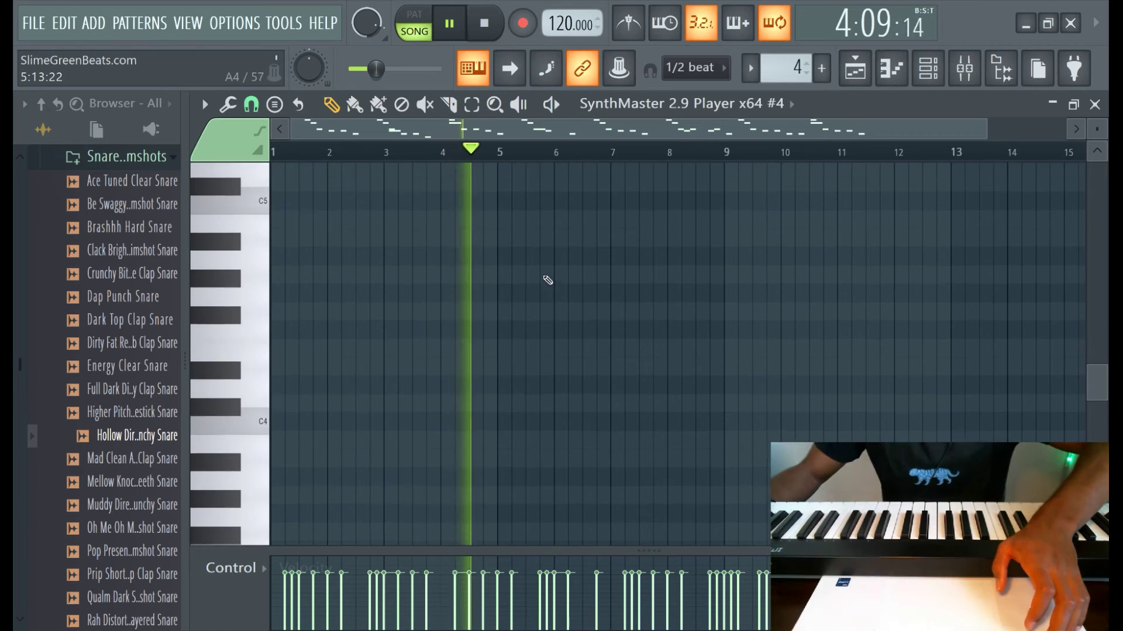
{"action": "scroll", "coordinate": [546, 275], "scroll_direction": "up", "scroll_amount": 12}
{"action": "scroll", "coordinate": [298, 149], "scroll_direction": "up", "scroll_amount": 3}
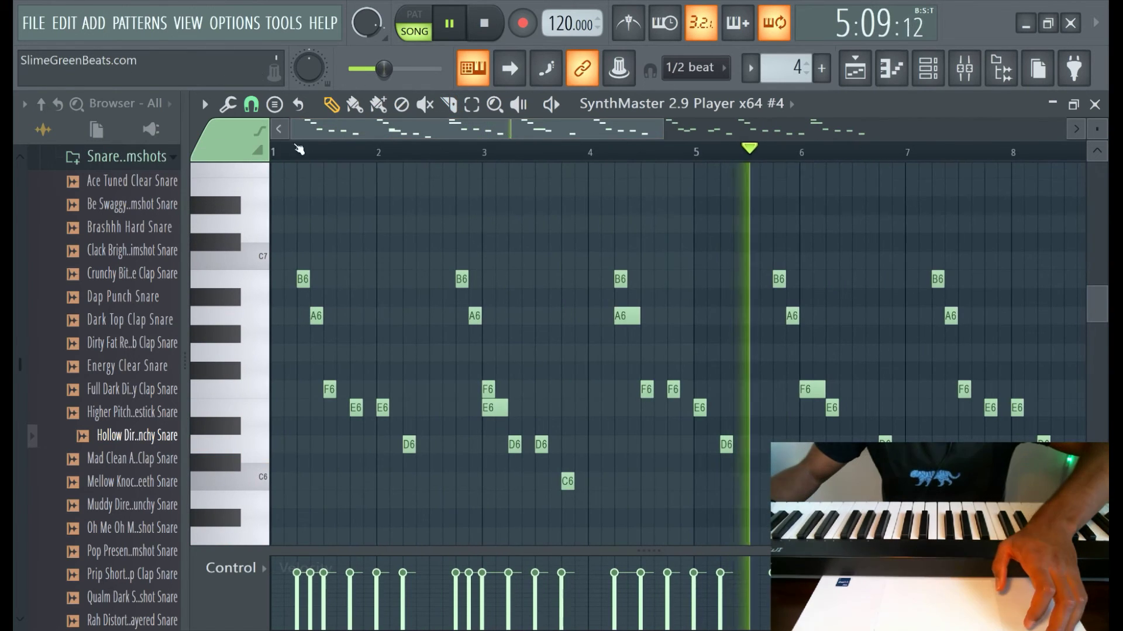
{"action": "left_click_drag", "start_coordinate": [483, 407], "coordinate": [496, 408]}
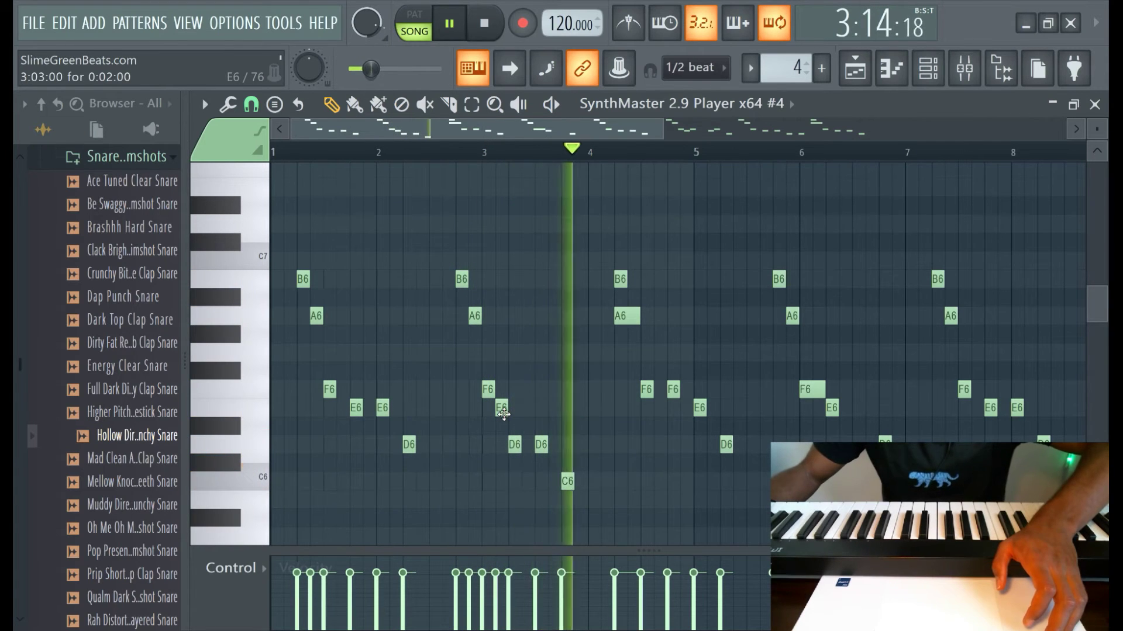
{"action": "right_click", "coordinate": [503, 409]}
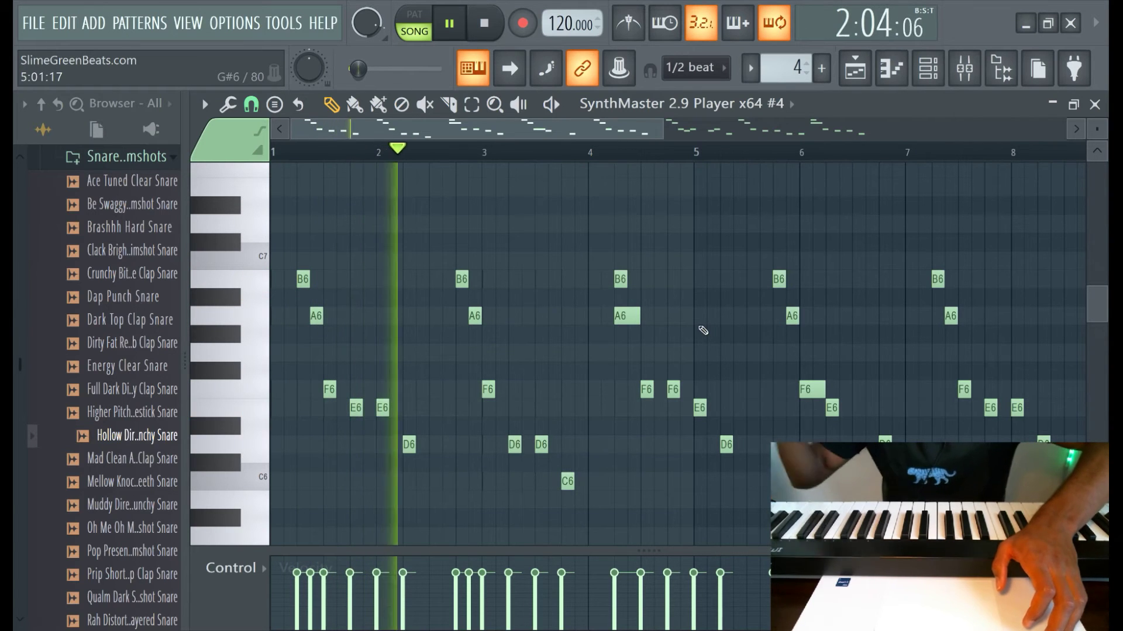
Hide the Browser to widen the Piano roll and trim the start of the long A6 note in bar 4
{"action": "scroll", "coordinate": [703, 330], "scroll_direction": "down", "scroll_amount": 3}
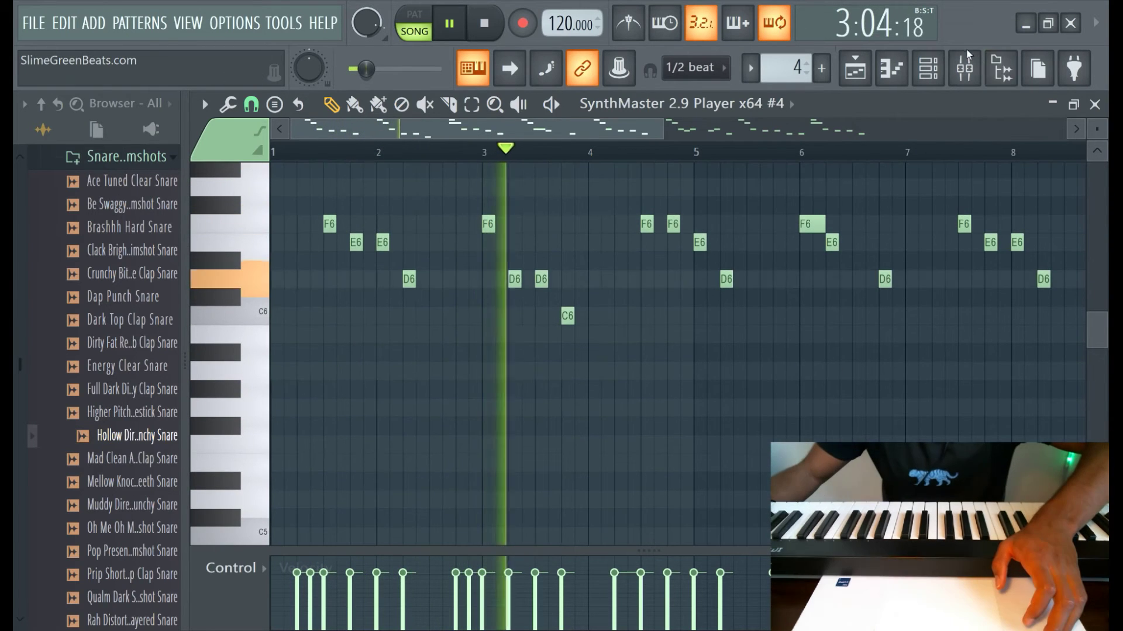
{"action": "left_click", "coordinate": [964, 67]}
{"action": "scroll", "coordinate": [720, 356], "scroll_direction": "up", "scroll_amount": 3}
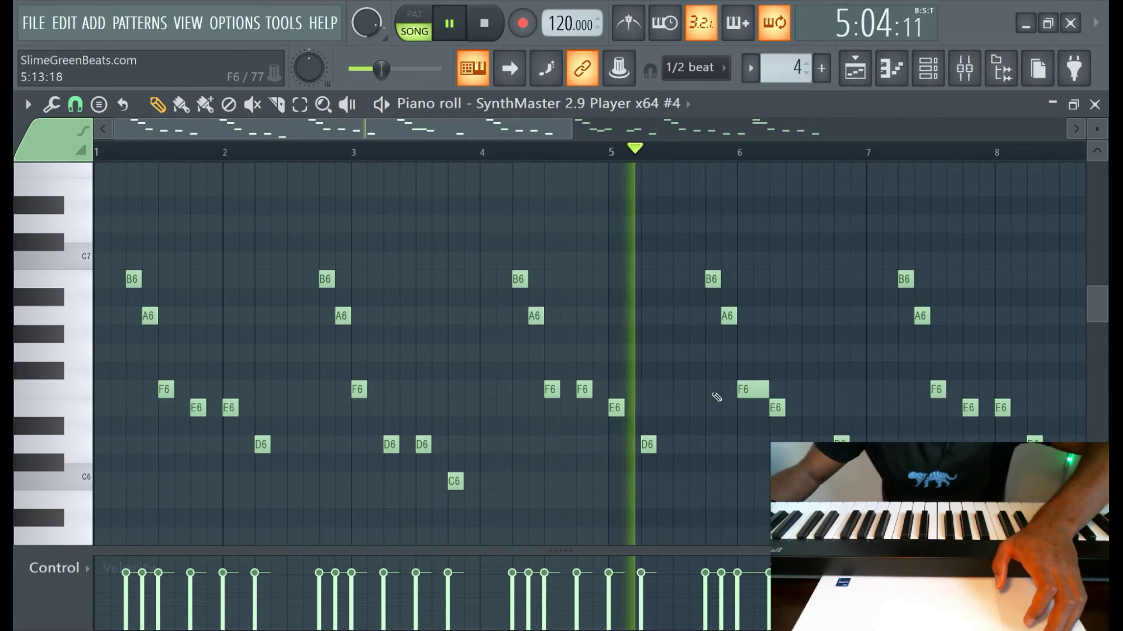
{"action": "scroll", "coordinate": [840, 364], "scroll_direction": "down", "scroll_amount": 1}
{"action": "scroll", "coordinate": [840, 363], "scroll_direction": "down", "scroll_amount": 2}
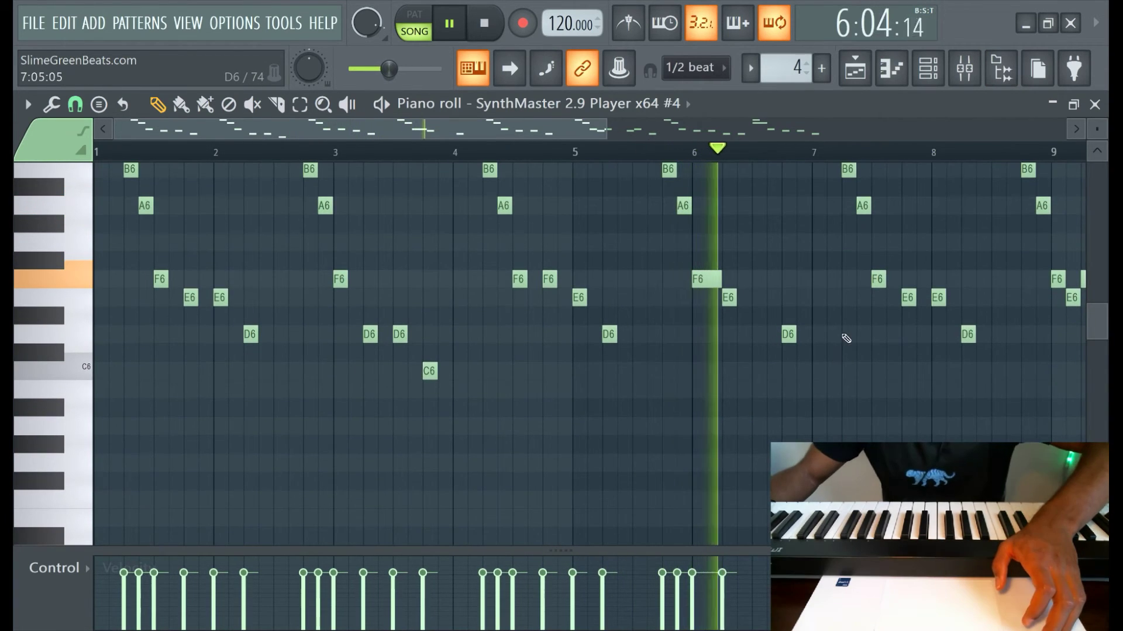
Check the Pattern 4 notes through bar 12 in the Piano roll and trim the start of the long A6 note in bar 11
{"action": "scroll", "coordinate": [941, 345], "scroll_direction": "down", "scroll_amount": 1}
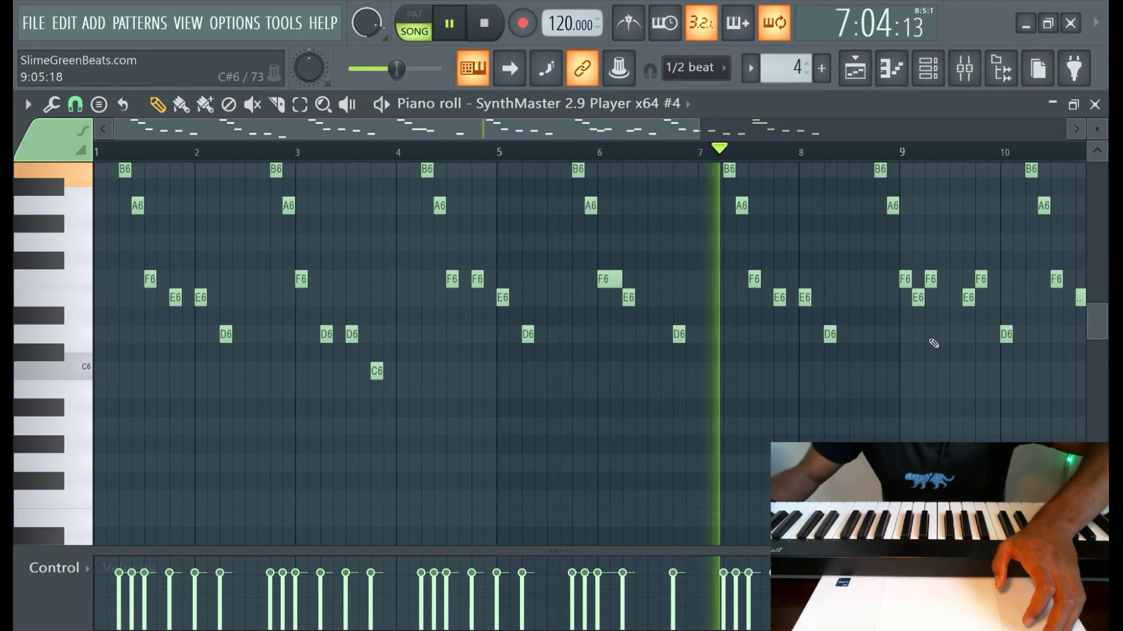
{"action": "scroll", "coordinate": [933, 347], "scroll_direction": "down", "scroll_amount": 1}
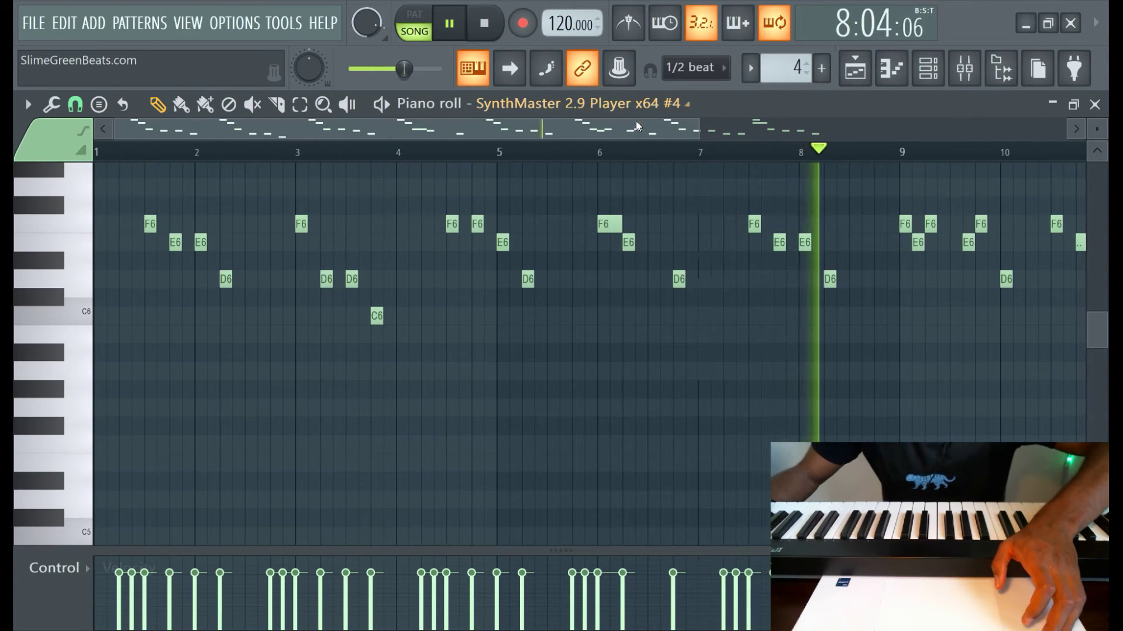
{"action": "scroll", "coordinate": [916, 287], "scroll_direction": "up", "scroll_amount": 1}
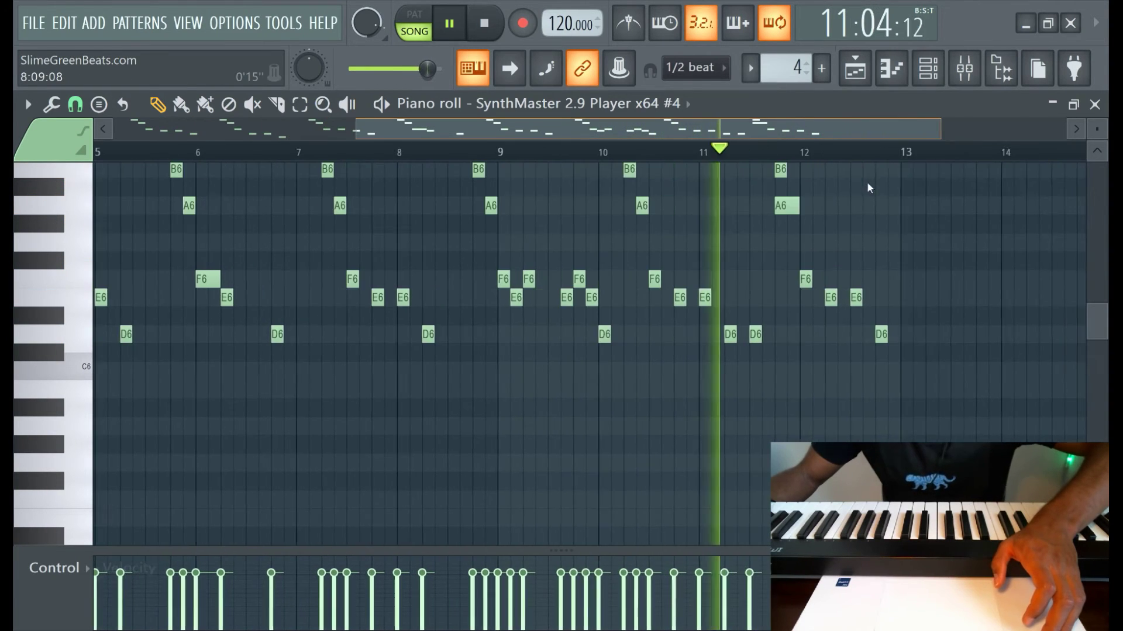
{"action": "scroll", "coordinate": [883, 269], "scroll_direction": "up", "scroll_amount": 2}
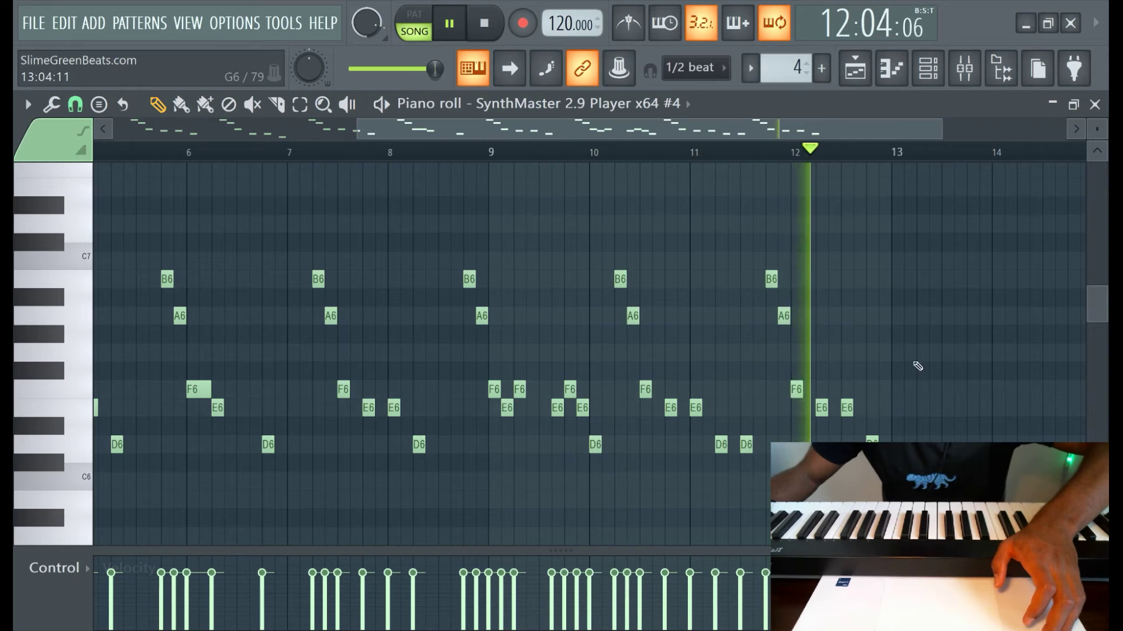
{"action": "scroll", "coordinate": [912, 359], "scroll_direction": "down", "scroll_amount": 1}
Select all Pattern 4 notes, examine the first notes' timing against the grid, and clear the selection
{"action": "key", "text": "ctrl+a"}
{"action": "scroll", "coordinate": [585, 286], "scroll_direction": "up", "scroll_amount": 2}
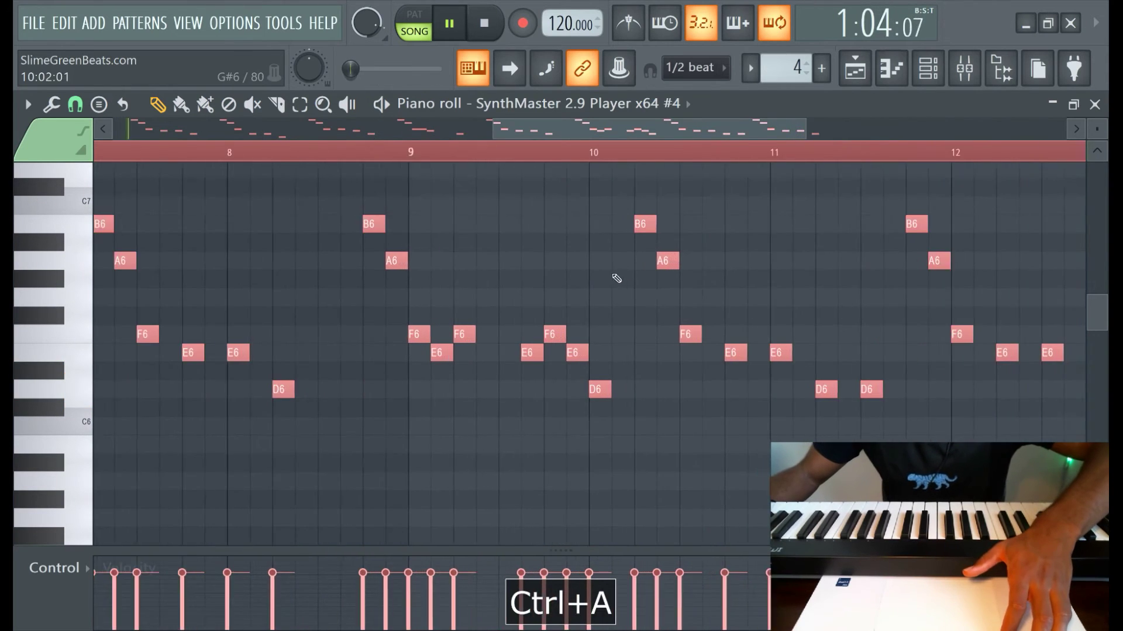
{"action": "scroll", "coordinate": [616, 278], "scroll_direction": "up", "scroll_amount": 2}
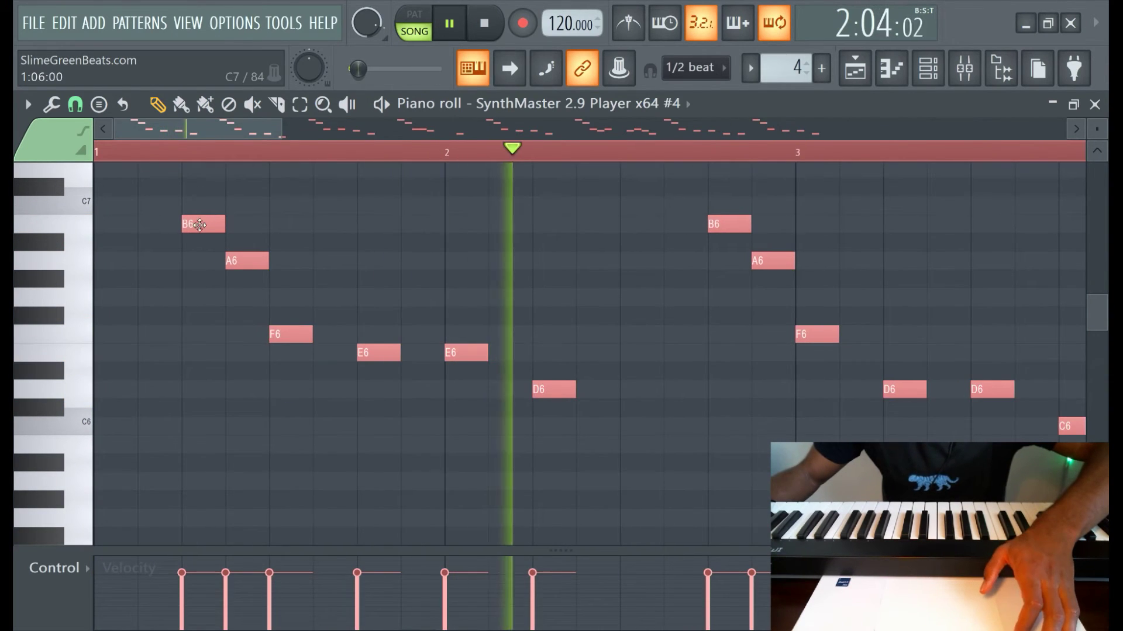
{"action": "scroll", "coordinate": [199, 225], "scroll_direction": "up", "scroll_amount": 3}
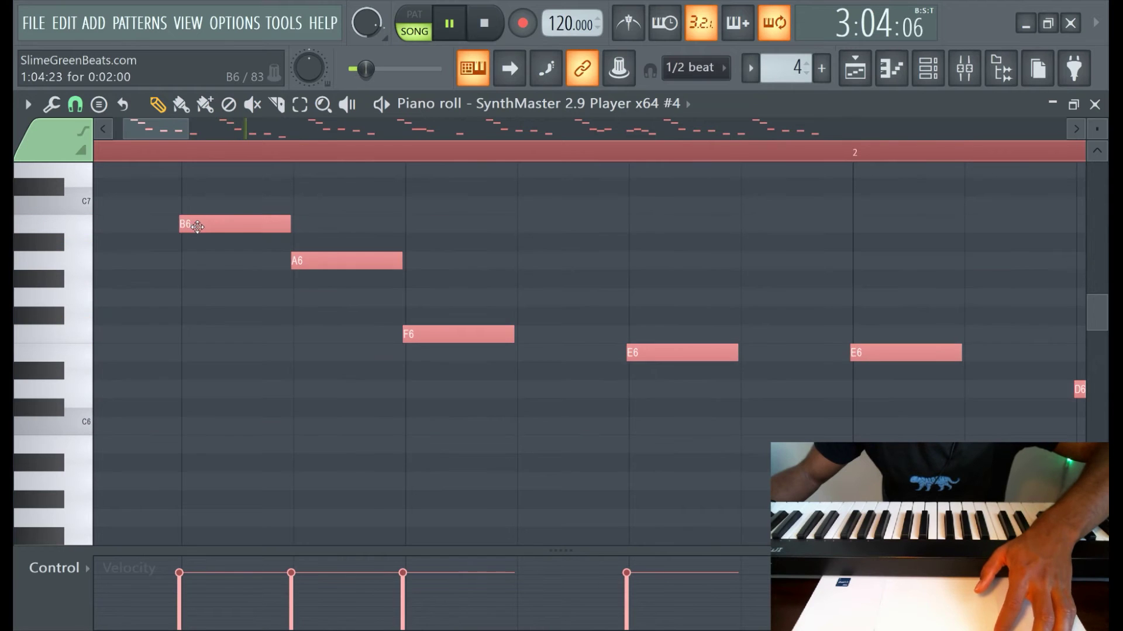
{"action": "scroll", "coordinate": [379, 228], "scroll_direction": "down", "scroll_amount": 5}
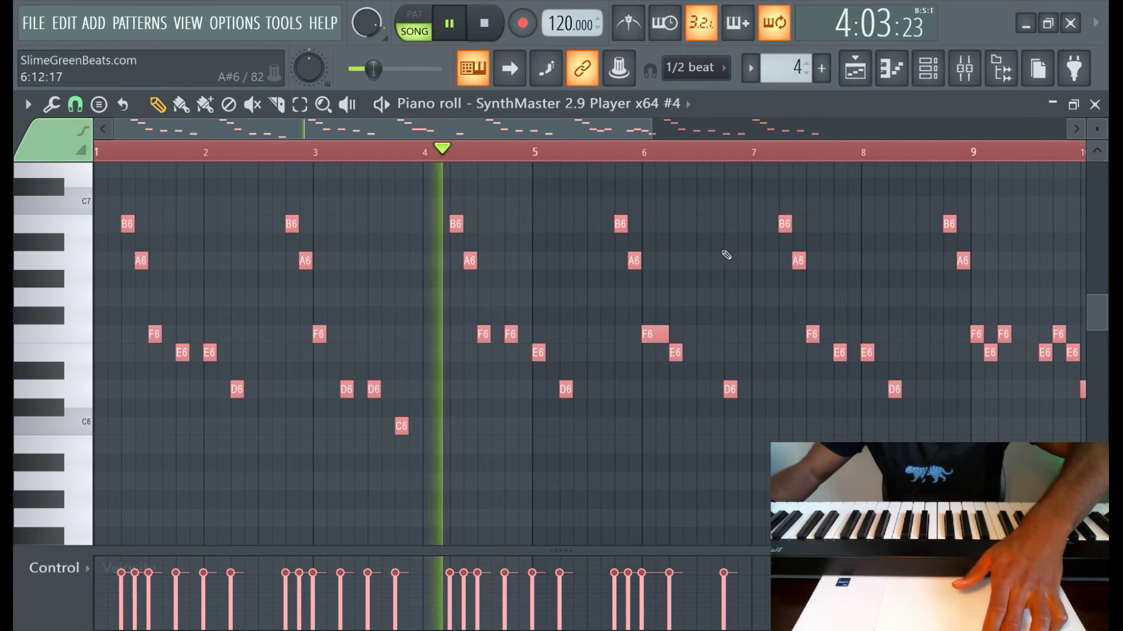
{"action": "key", "text": "ctrl+d"}
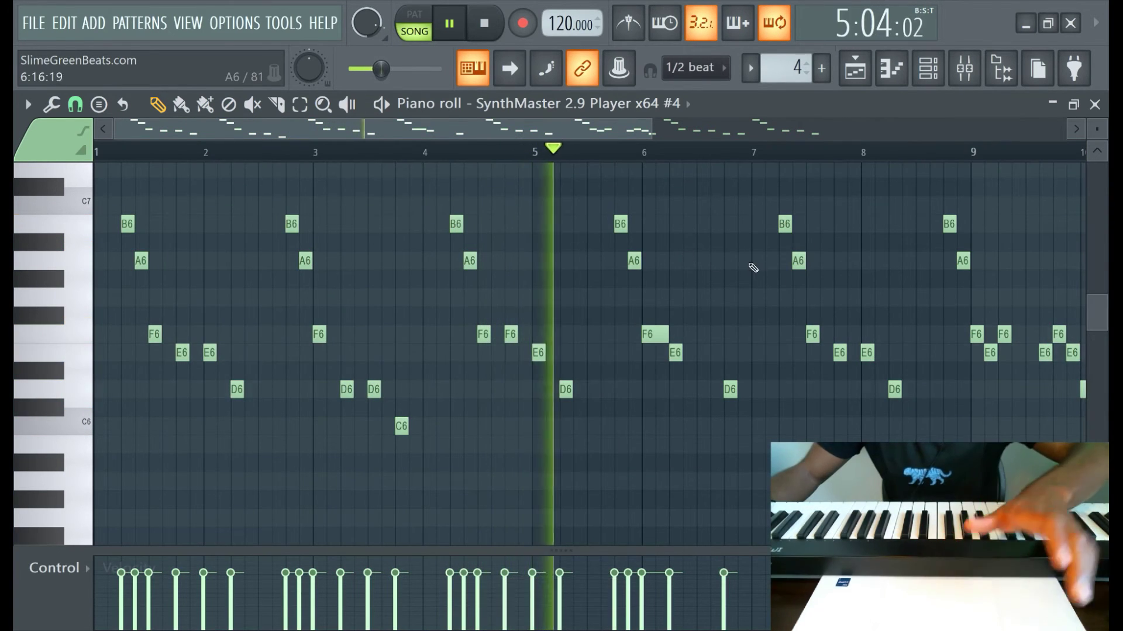
Randomize the pan level of all Pattern 4 notes by 5% with the Piano roll randomizer
{"action": "key", "text": "ctrl+a"}
{"action": "key", "text": "alt+r"}
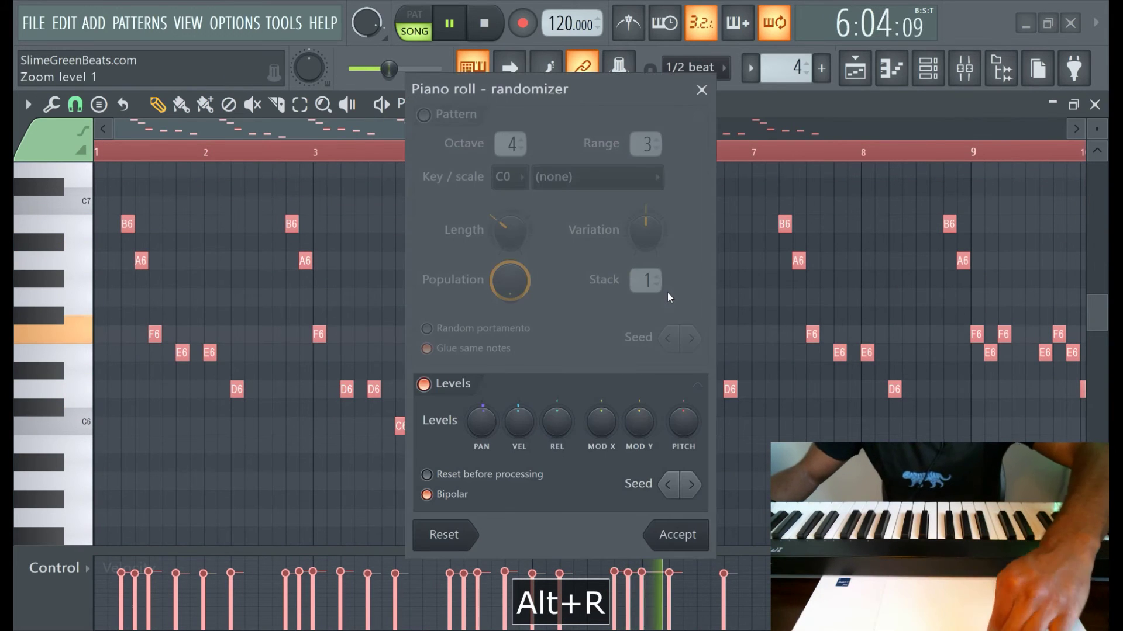
{"action": "left_click_drag", "start_coordinate": [481, 421], "coordinate": [481, 416]}
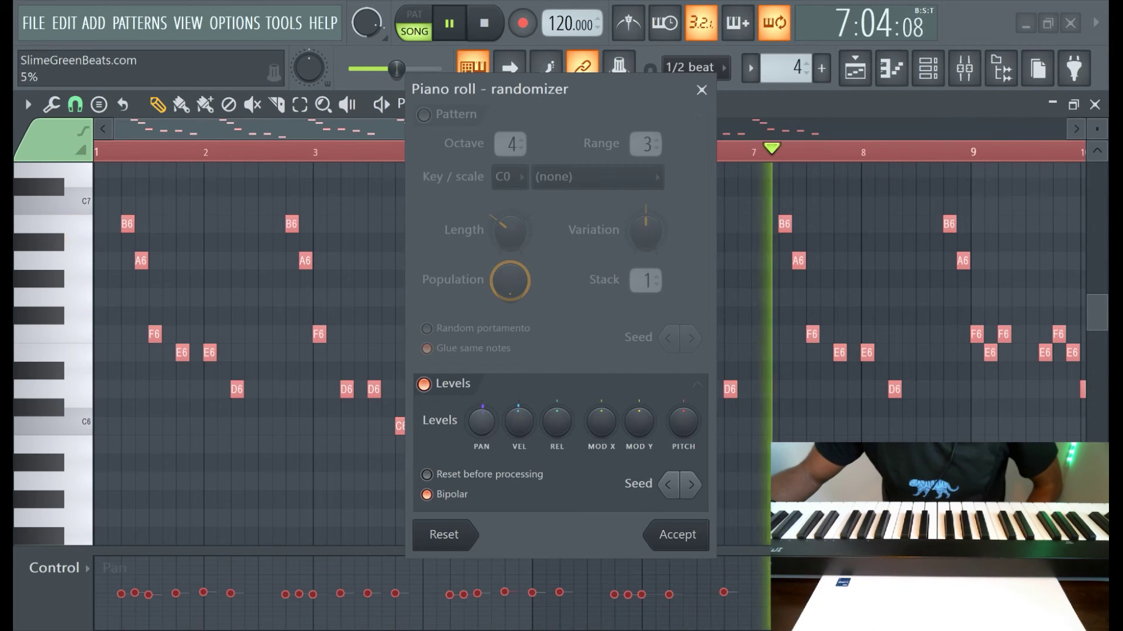
{"action": "left_click", "coordinate": [519, 421]}
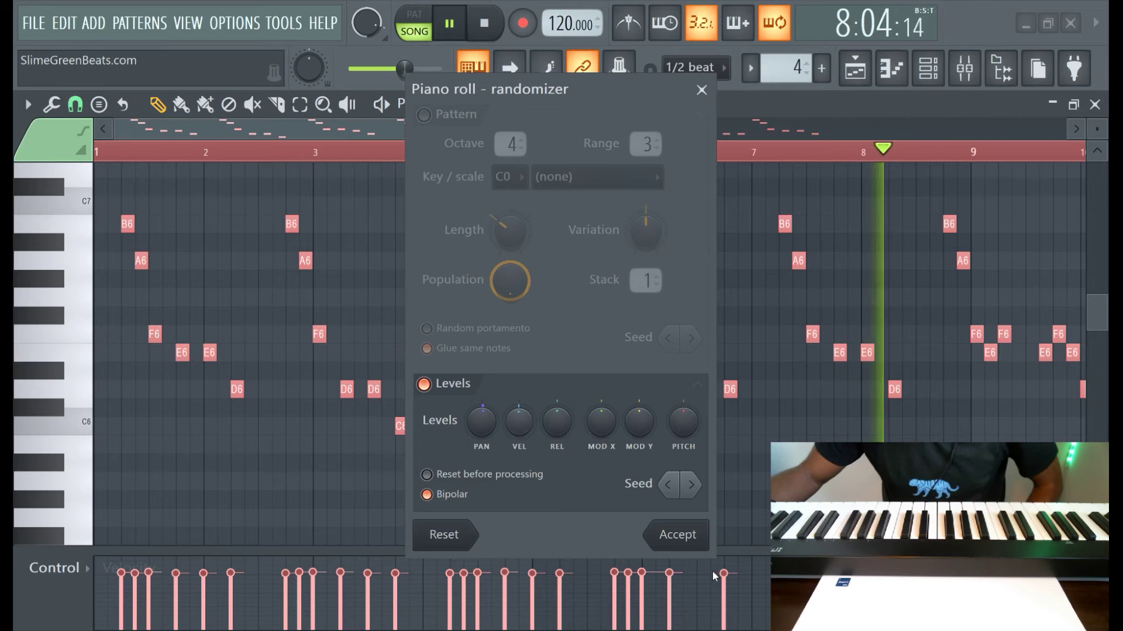
{"action": "left_click", "coordinate": [676, 534]}
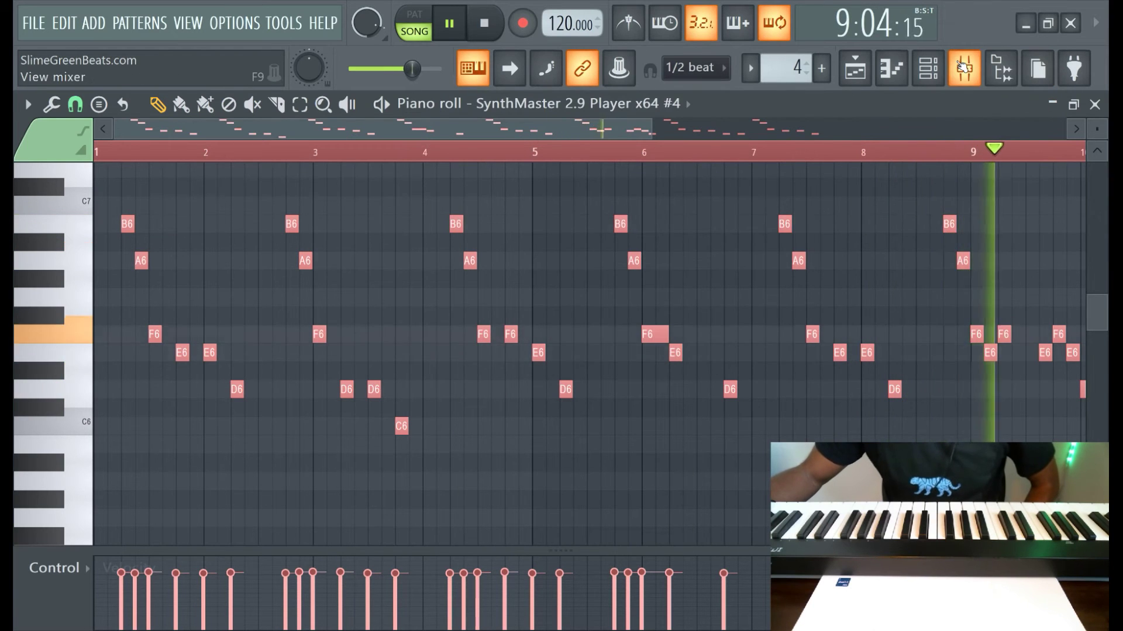
Duplicate the bar 7 clips of Patterns 1, 2 and 3 in the Playlist so the copies start at bar 13
{"action": "left_click", "coordinate": [961, 68]}
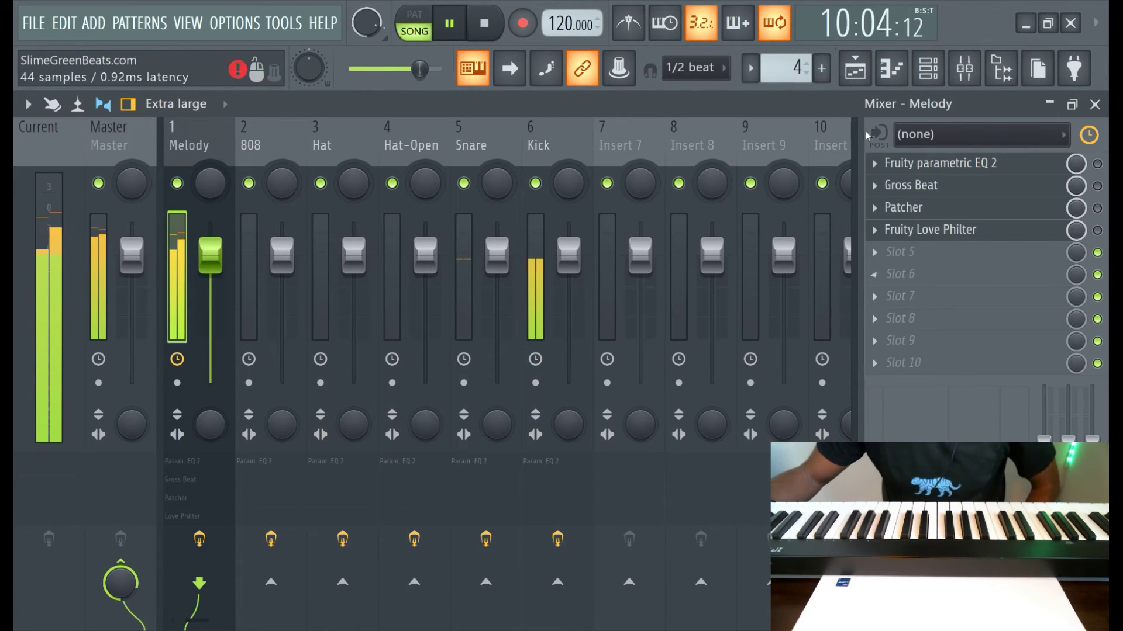
{"action": "left_click", "coordinate": [857, 74]}
{"action": "left_click_drag", "start_coordinate": [359, 370], "coordinate": [653, 397]}
{"action": "scroll", "coordinate": [653, 397], "scroll_direction": "down", "scroll_amount": 4}
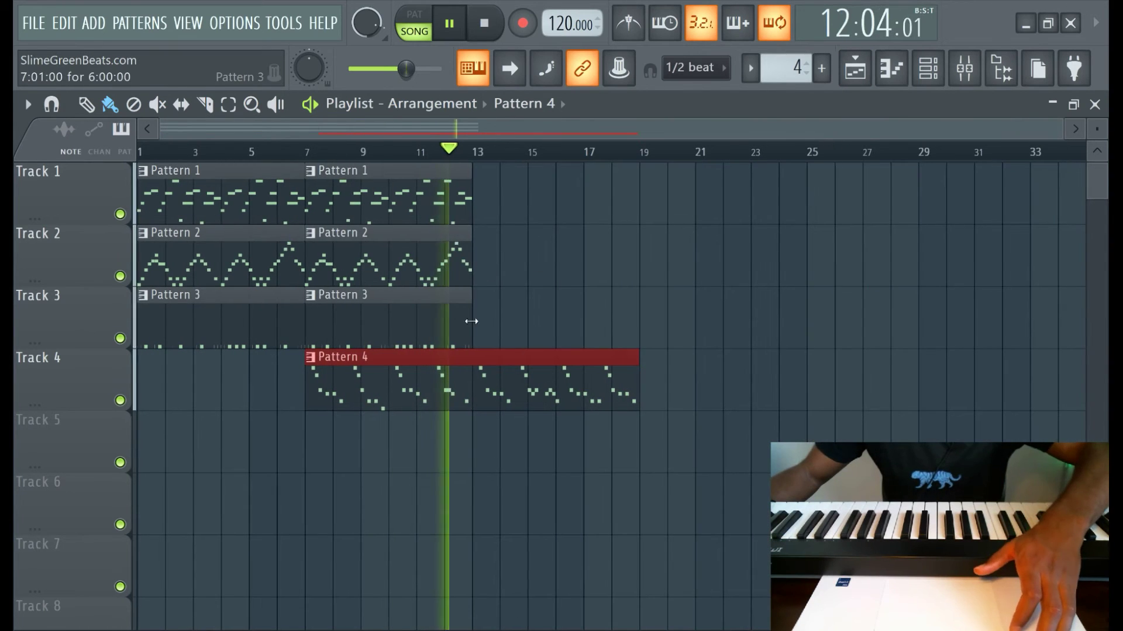
{"action": "left_click_drag", "start_coordinate": [471, 345], "coordinate": [380, 195]}
{"action": "key", "text": "ctrl+b"}
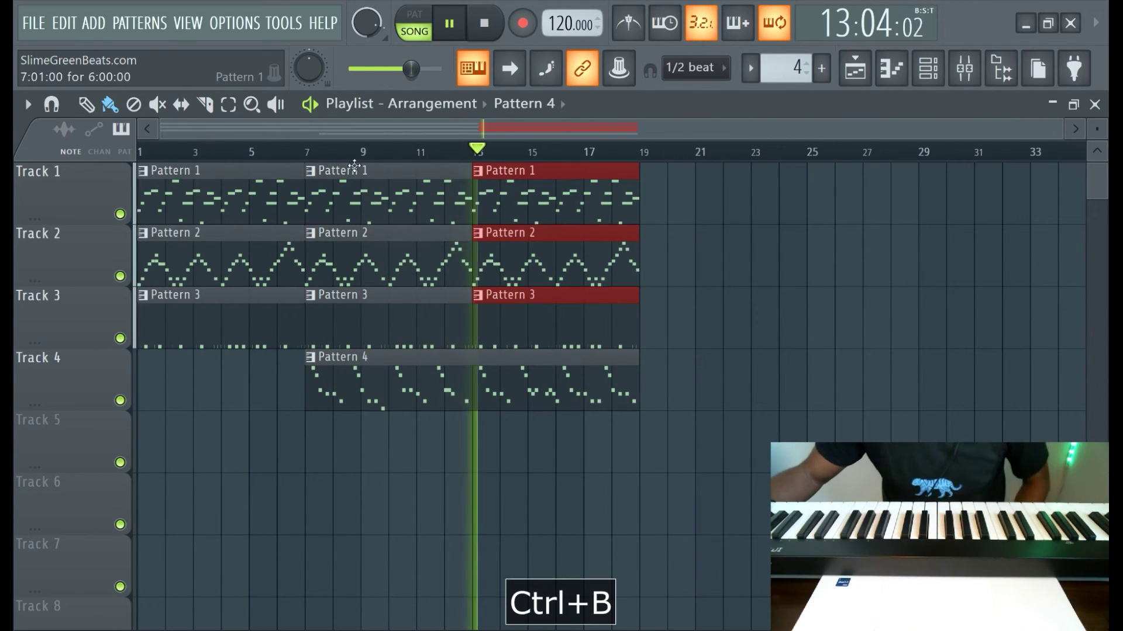
Restart song playback and delete the first Pattern 3 clip from the start of Track 3
{"action": "key", "text": "space"}
{"action": "key", "text": "space"}
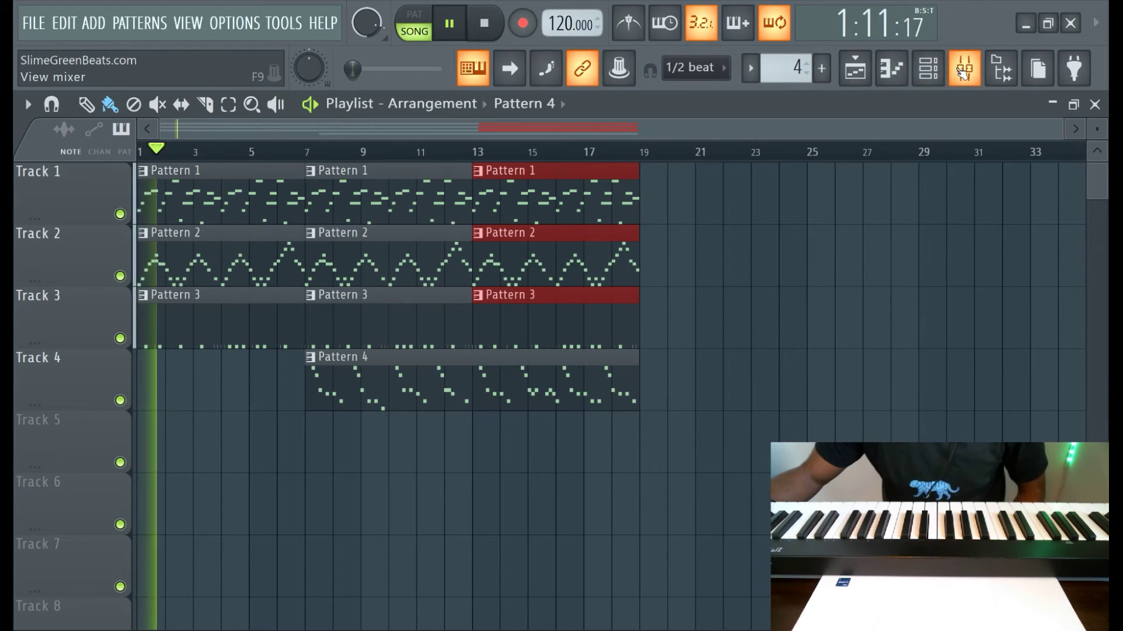
{"action": "right_click", "coordinate": [250, 330]}
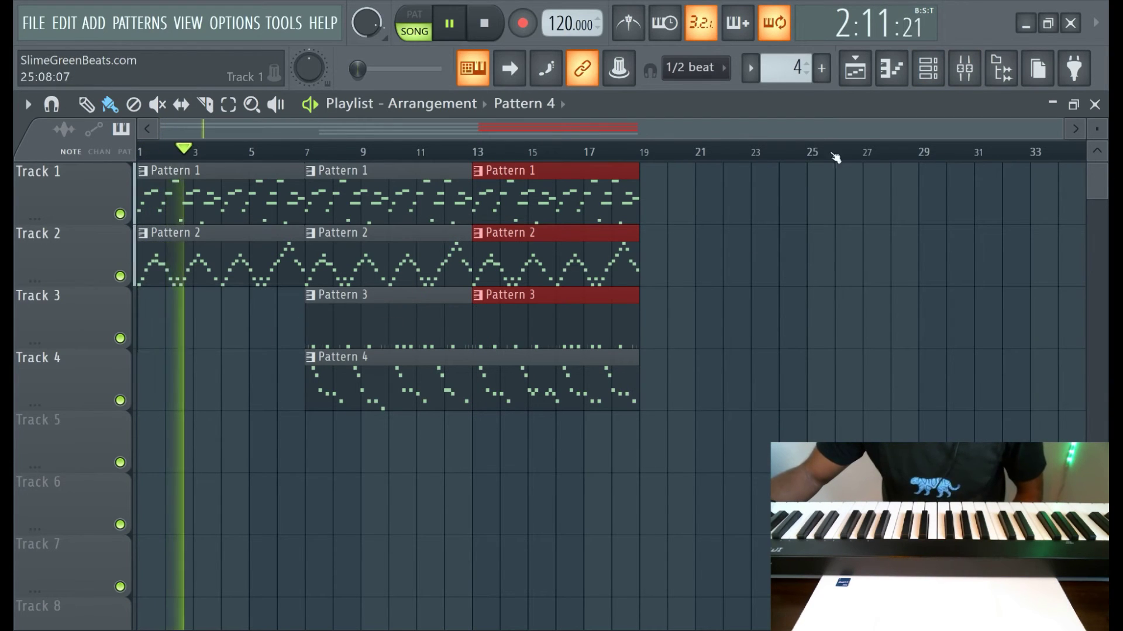
{"action": "scroll", "coordinate": [553, 252], "scroll_direction": "up", "scroll_amount": 1}
{"action": "scroll", "coordinate": [314, 264], "scroll_direction": "down", "scroll_amount": 1}
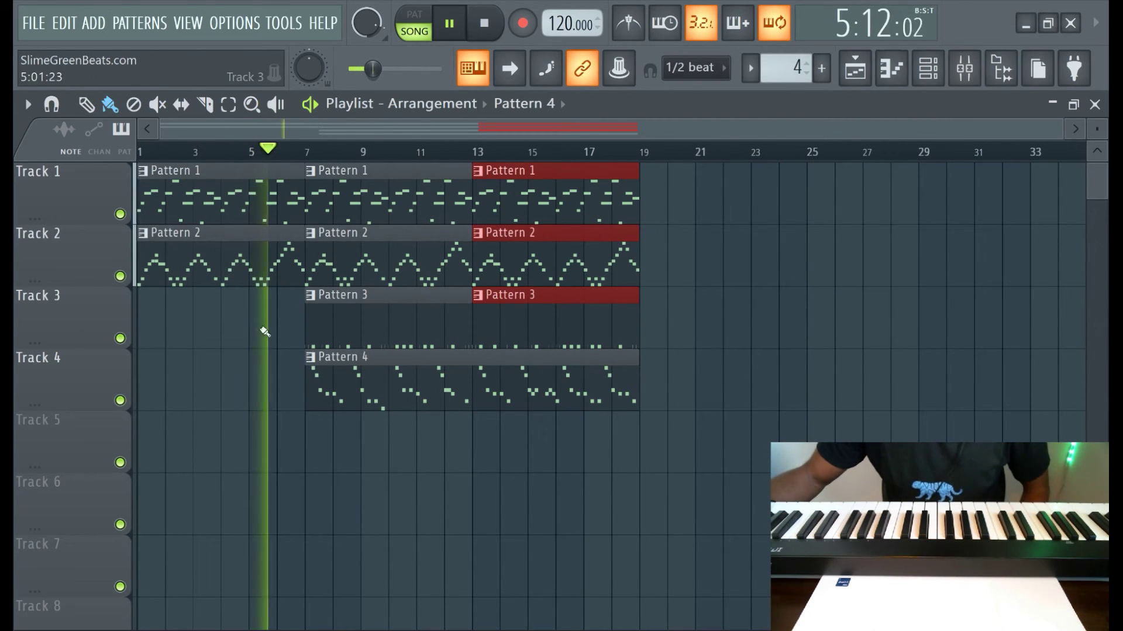
Load Fruity Limiter into effect slot 5 of the Melody mixer track
{"action": "left_click", "coordinate": [965, 69]}
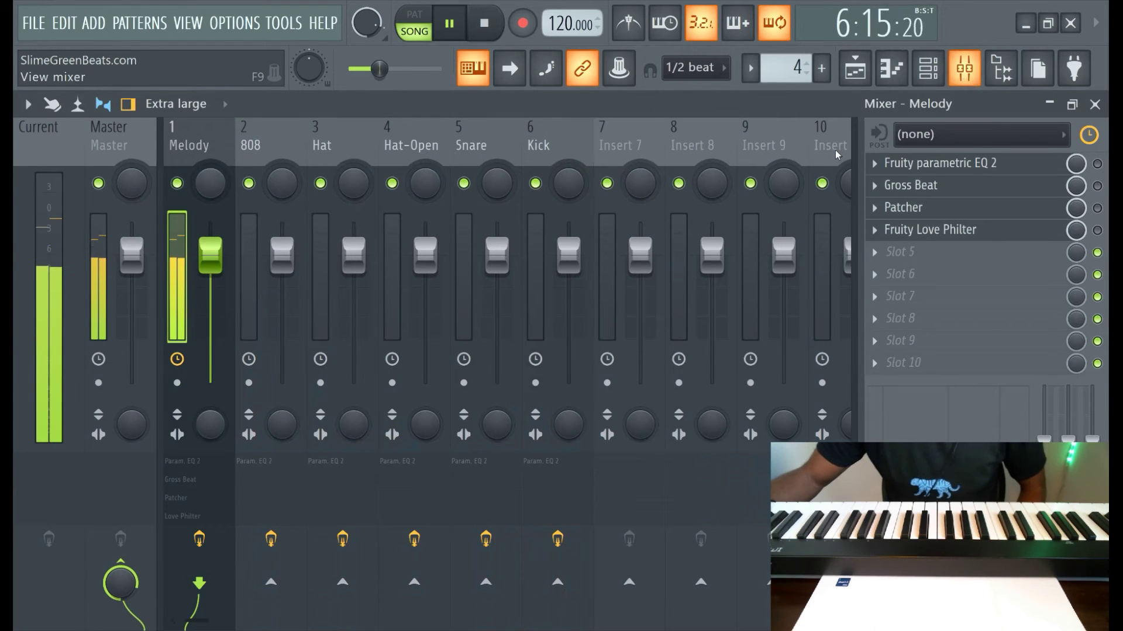
{"action": "left_click", "coordinate": [970, 263]}
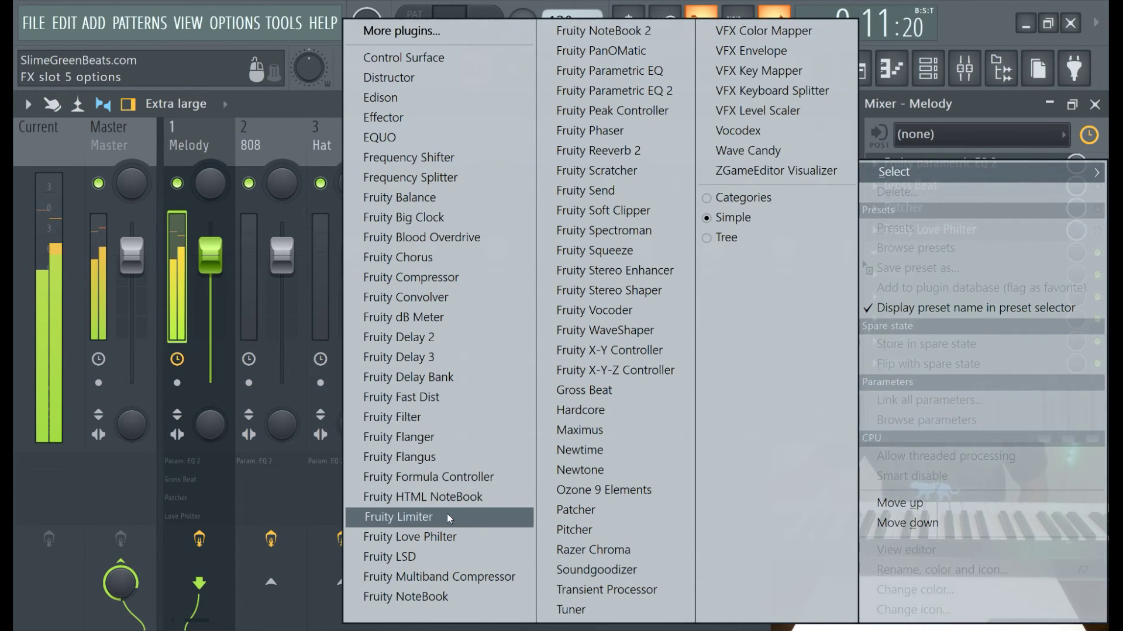
{"action": "left_click", "coordinate": [449, 519]}
Try a Fruity Limiter ceiling of -2.8 dB and reset the ceiling to its default
{"action": "left_click_drag", "start_coordinate": [185, 377], "coordinate": [186, 387]}
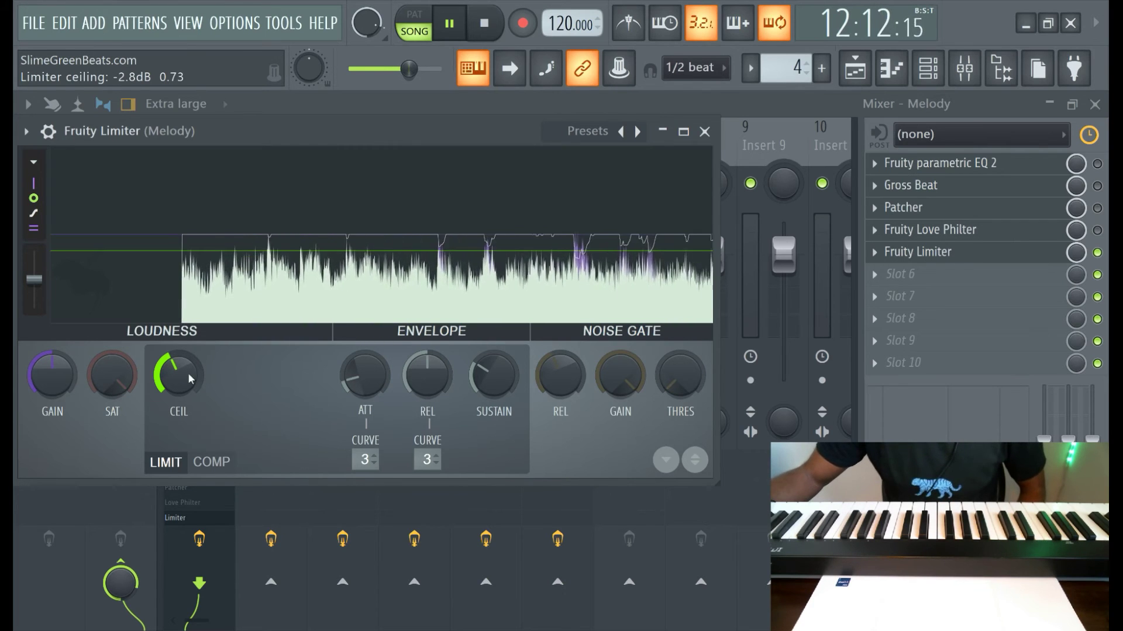
{"action": "right_click", "coordinate": [178, 376]}
{"action": "left_click", "coordinate": [263, 314]}
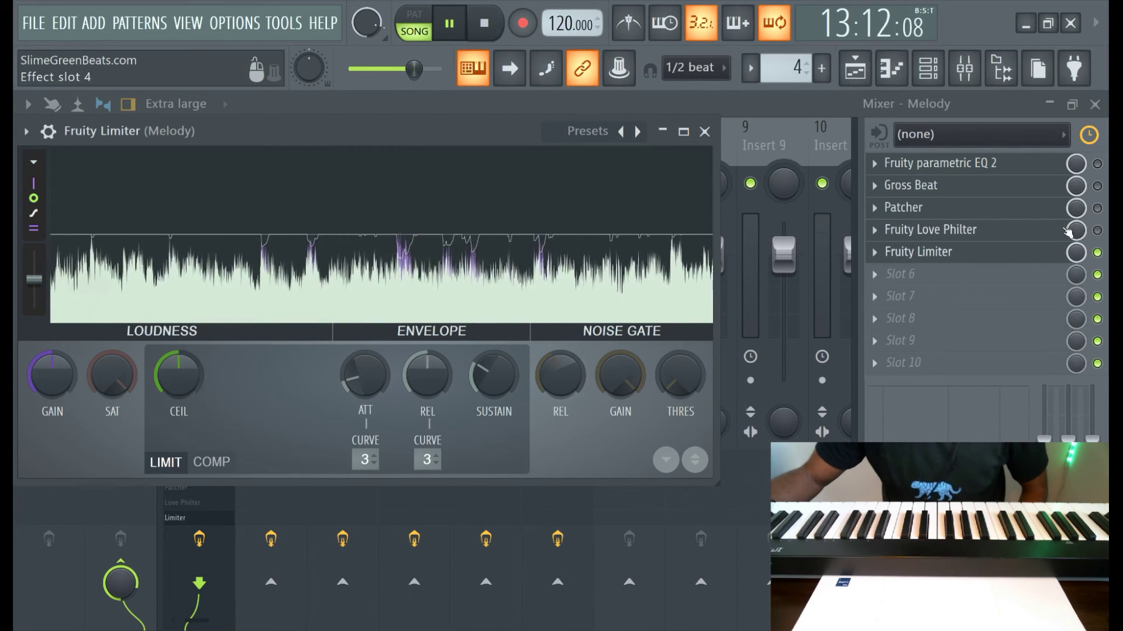
Load Fruity Convolver into effect slot 6 of the Melody mixer track and bypass it
{"action": "left_click", "coordinate": [875, 275]}
{"action": "mouse_move", "coordinate": [924, 172]}
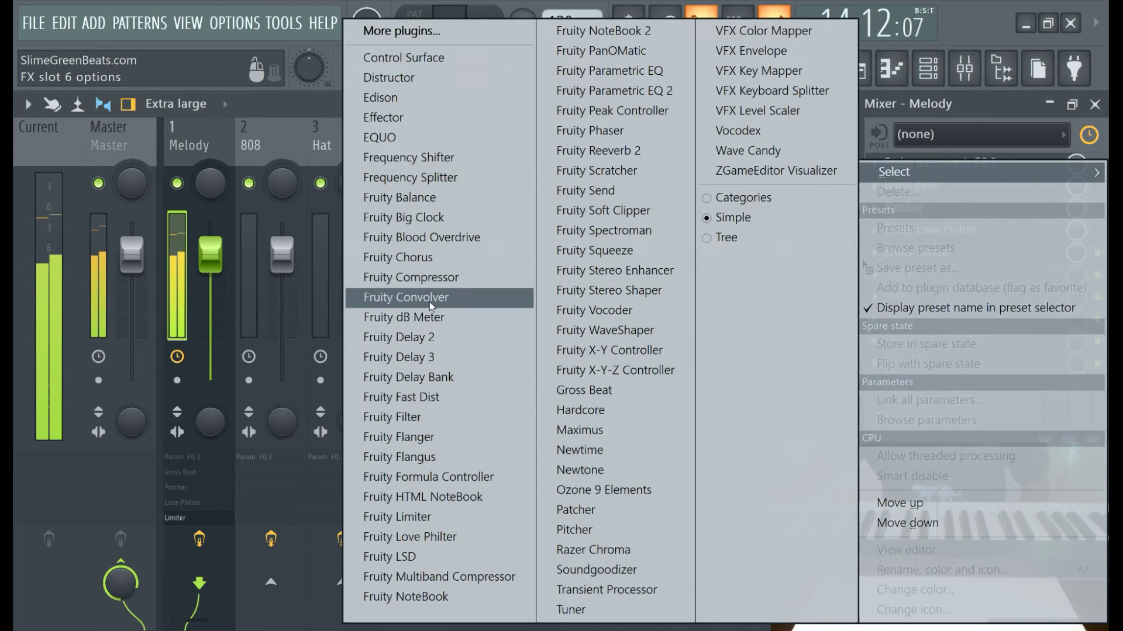
{"action": "left_click", "coordinate": [409, 297]}
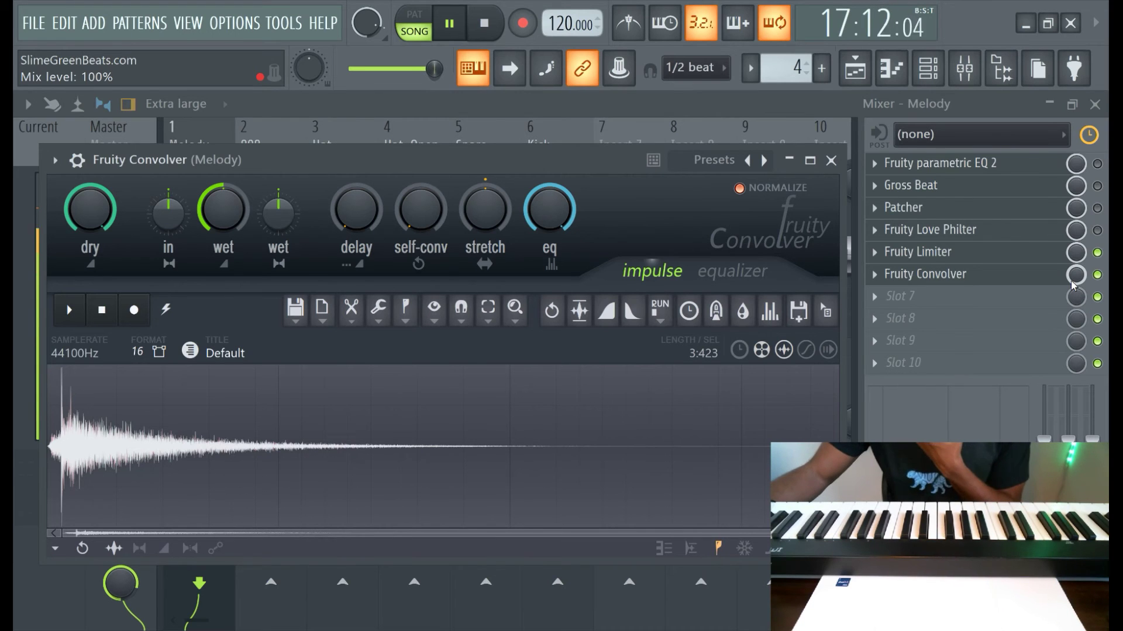
{"action": "key", "text": "Escape"}
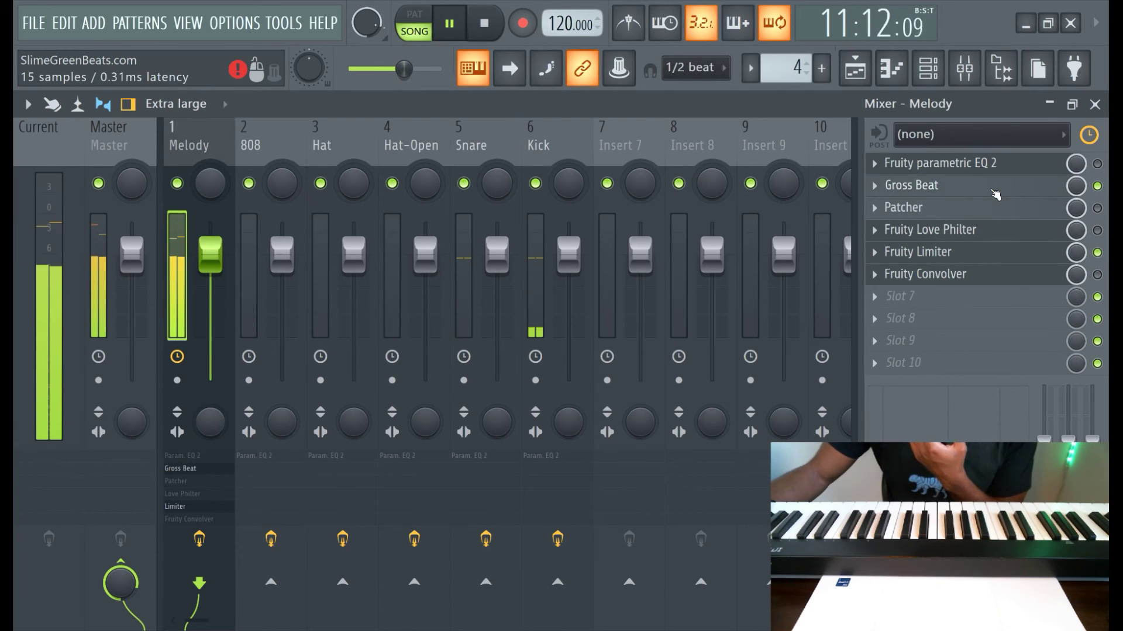
Open Gross Beat on the Melody track and apply the Basic 5 time pattern
{"action": "left_click", "coordinate": [910, 185]}
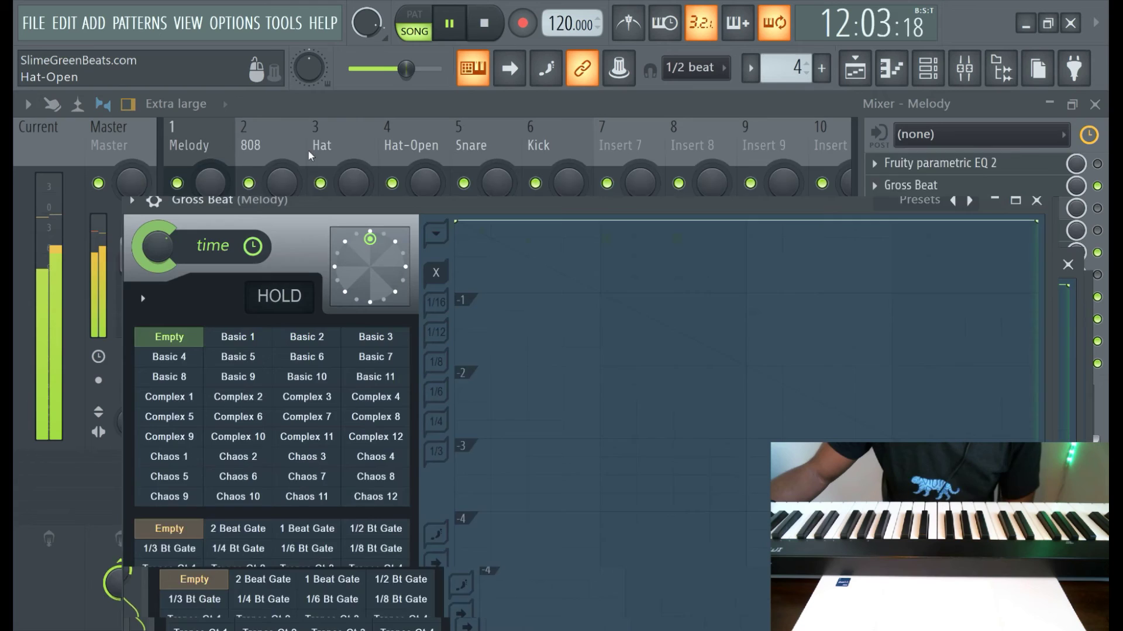
{"action": "left_click_drag", "start_coordinate": [310, 155], "coordinate": [310, 155]}
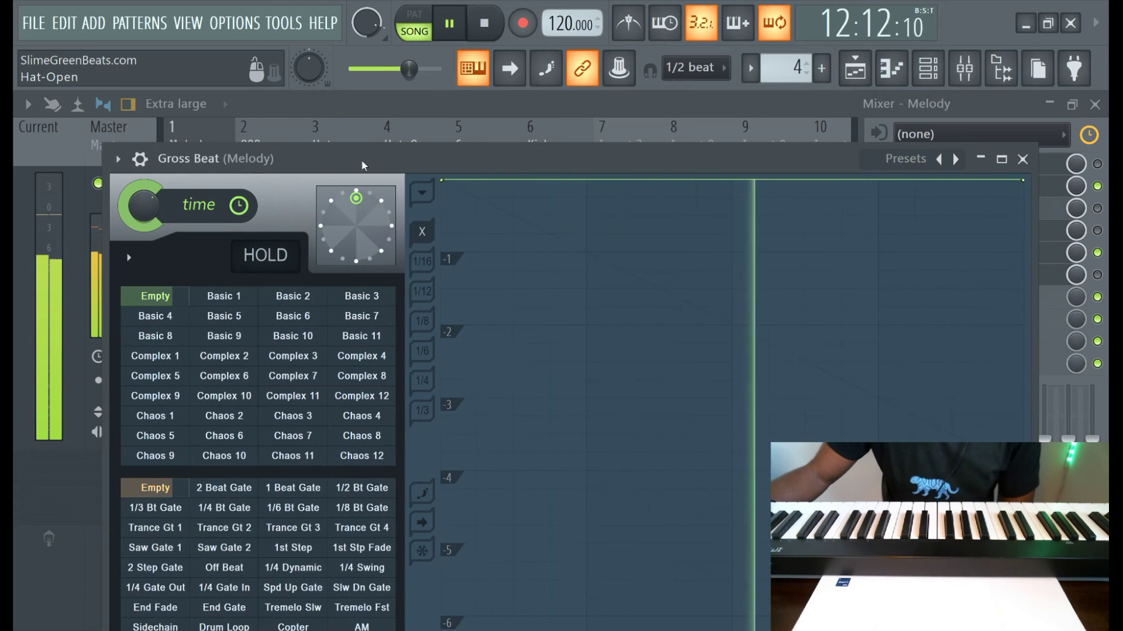
{"action": "left_click", "coordinate": [938, 159]}
{"action": "left_click", "coordinate": [901, 159]}
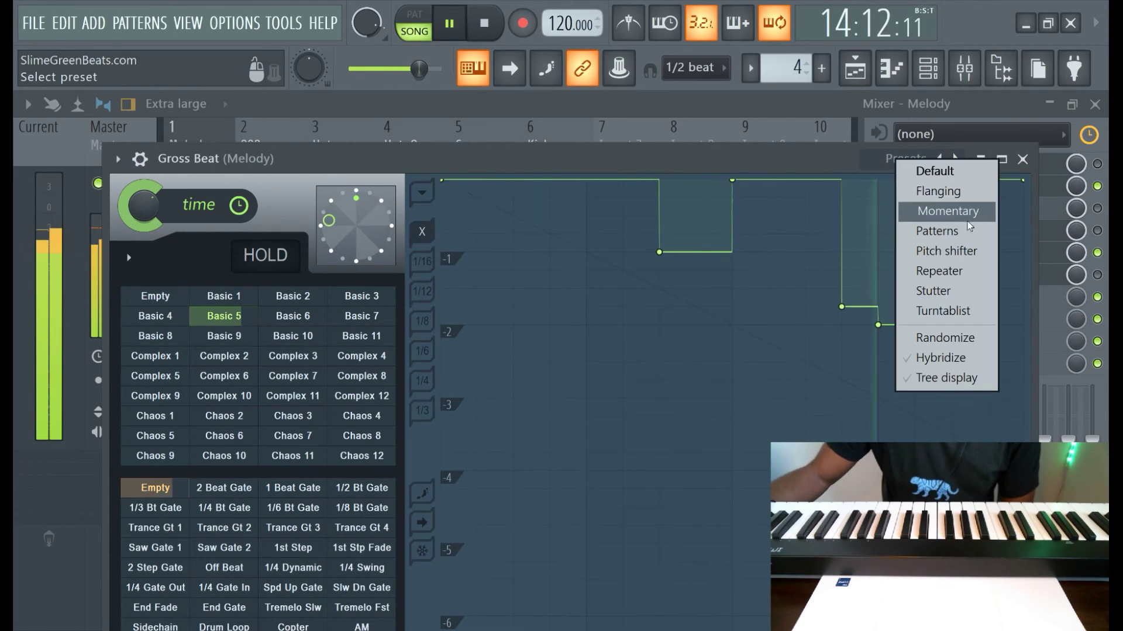
{"action": "left_click", "coordinate": [507, 206]}
Raise the last three low points of Gross Beat's Basic 5 time envelope to the top line and replay the song from the start
{"action": "left_click_drag", "start_coordinate": [843, 308], "coordinate": [858, 181]}
{"action": "left_click_drag", "start_coordinate": [878, 325], "coordinate": [890, 181]}
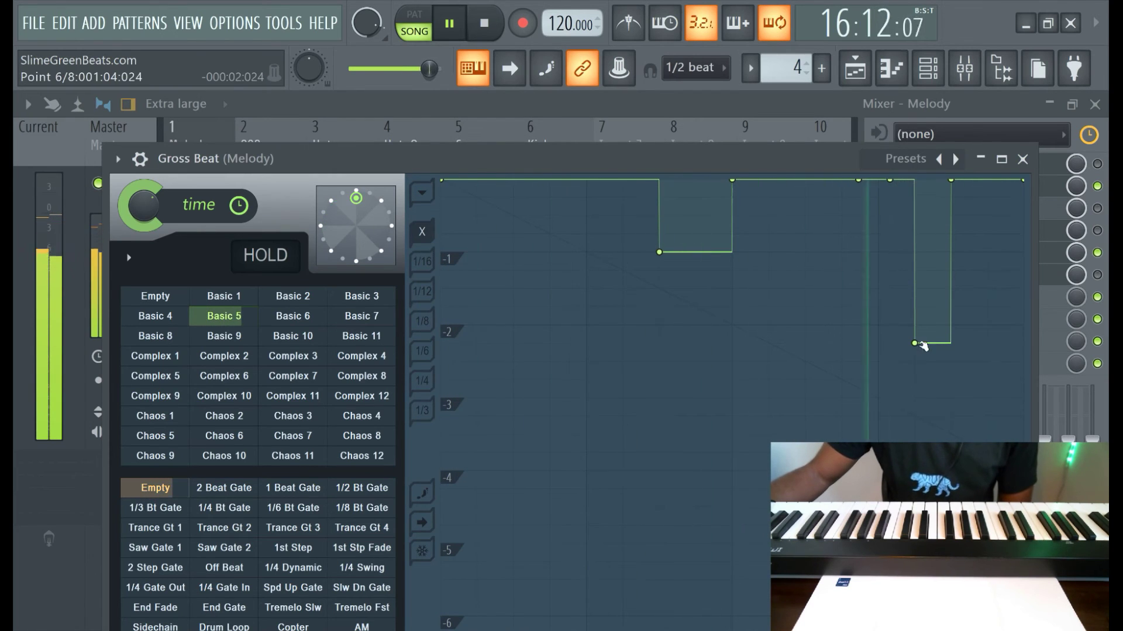
{"action": "left_click_drag", "start_coordinate": [916, 342], "coordinate": [898, 181]}
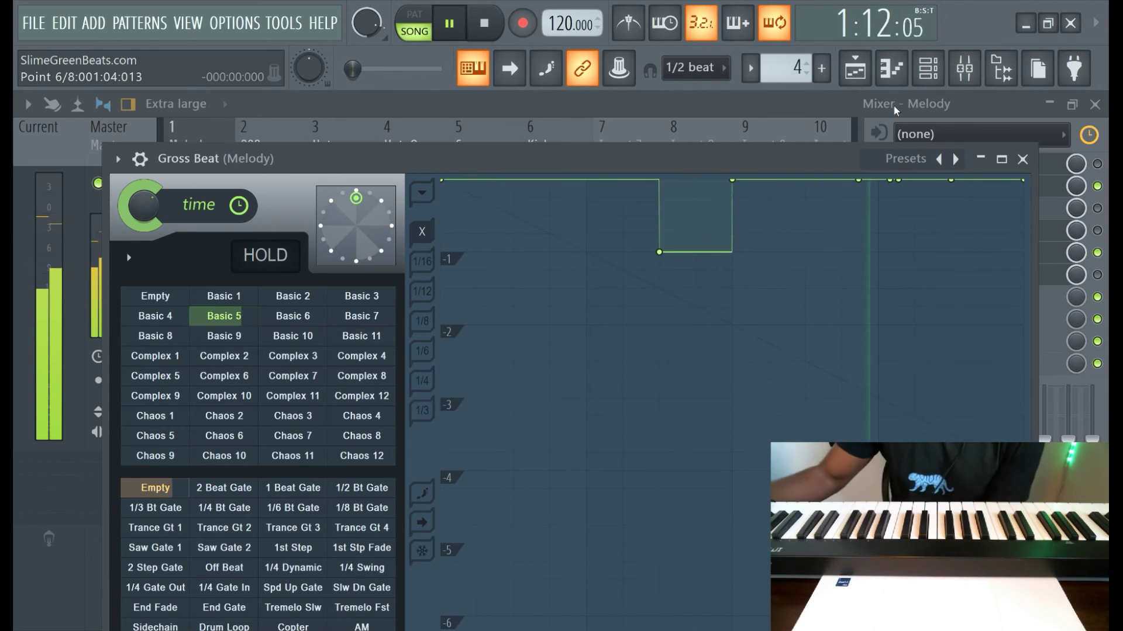
{"action": "left_click", "coordinate": [484, 24]}
{"action": "left_click", "coordinate": [449, 24]}
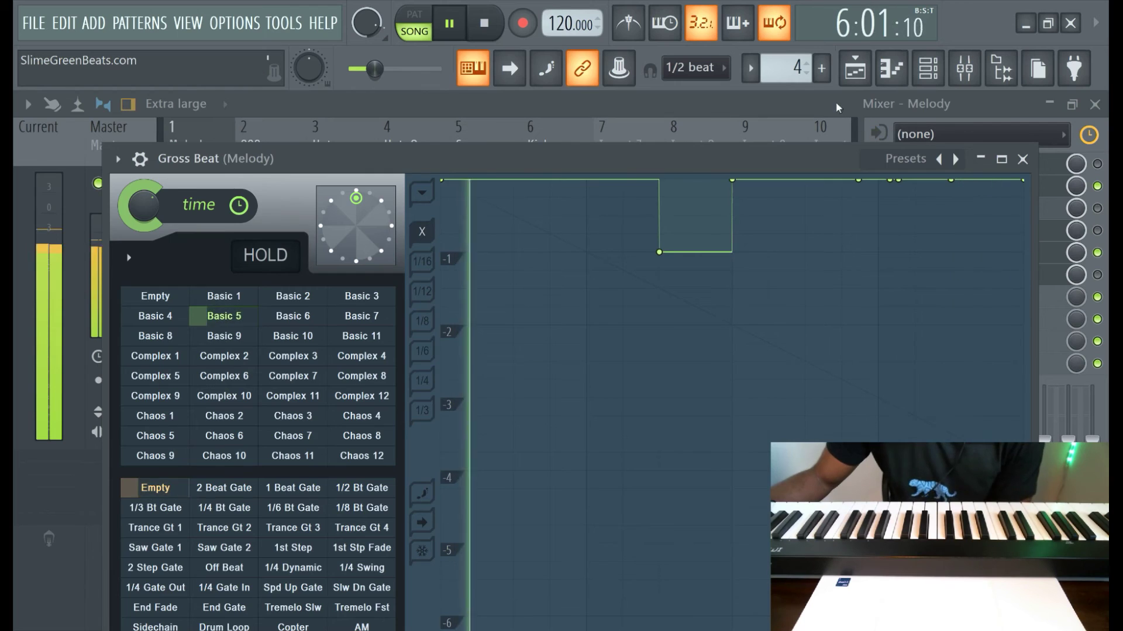
{"action": "key", "text": "Escape"}
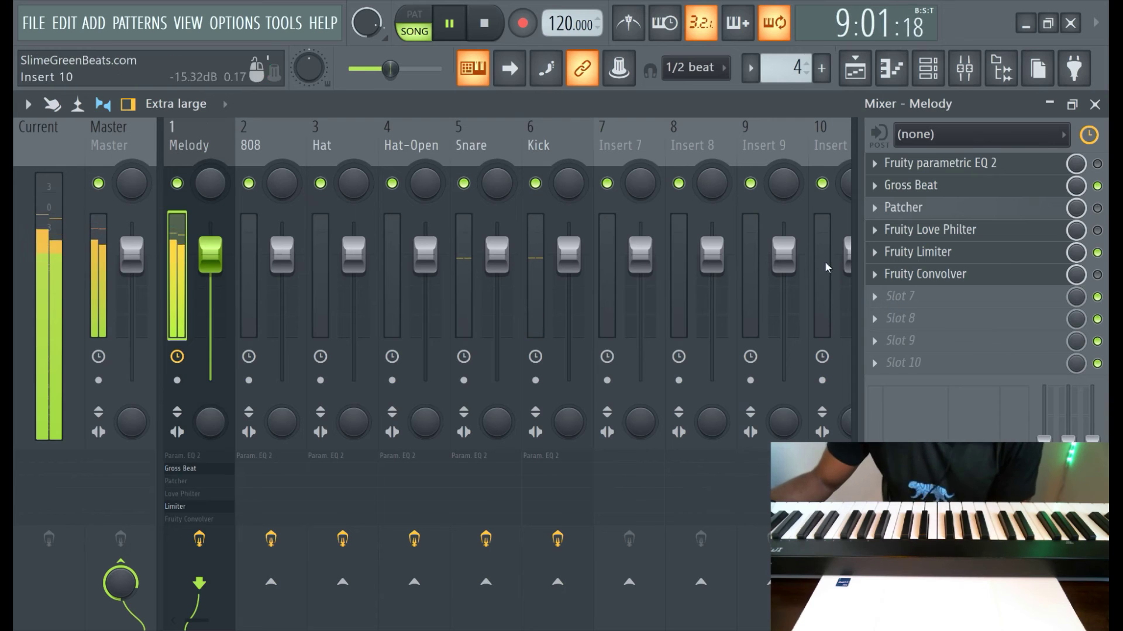
Route a SynthMaster channel from the Melody track to mixer Insert 10 in the Channel rack
{"action": "left_click", "coordinate": [929, 69]}
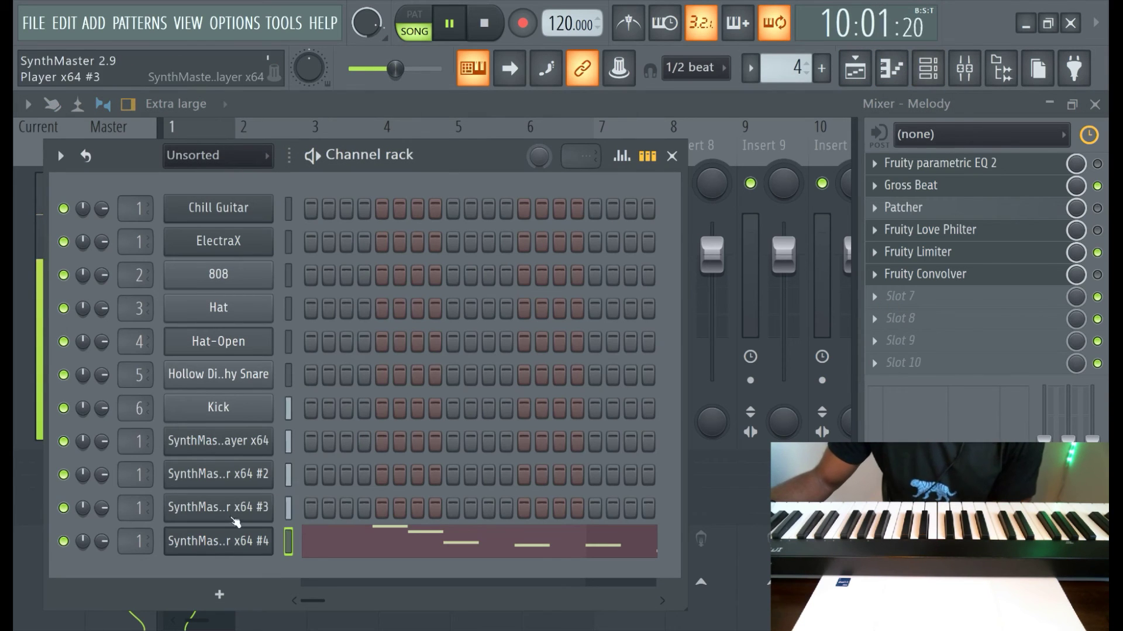
{"action": "scroll", "coordinate": [139, 548], "scroll_direction": "up", "scroll_amount": 1}
{"action": "scroll", "coordinate": [138, 541], "scroll_direction": "up", "scroll_amount": 8}
{"action": "scroll", "coordinate": [139, 541], "scroll_direction": "down", "scroll_amount": 2}
{"action": "left_click", "coordinate": [672, 156]}
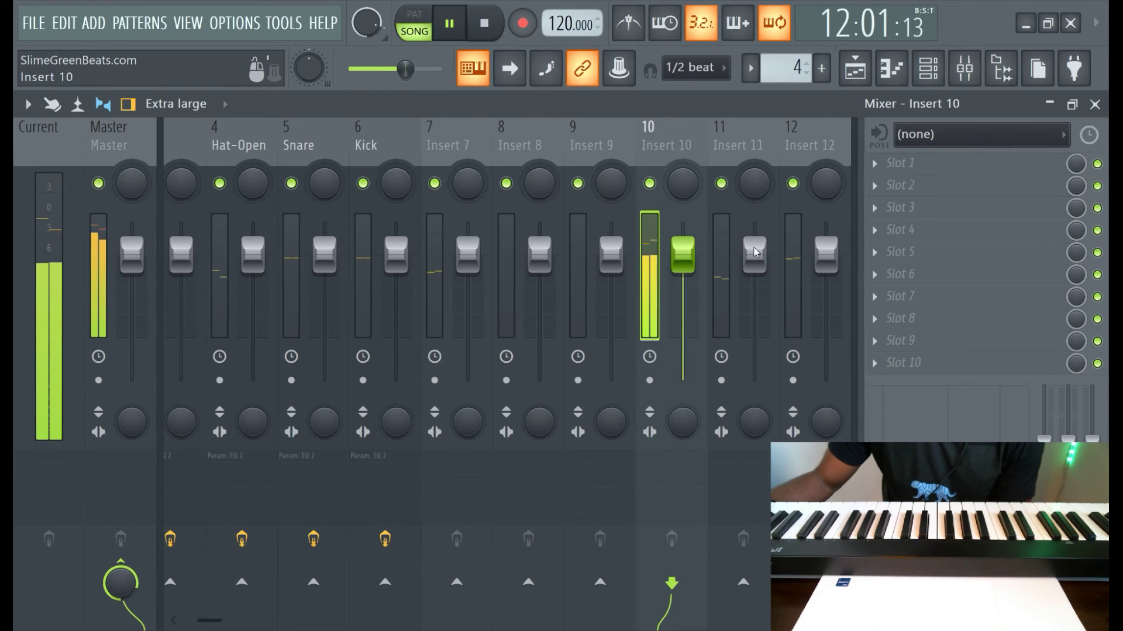
Check the Master, Melody and Insert 10 mixer tracks, and route the SynthMaster #4 channel back to mixer track 1
{"action": "left_click", "coordinate": [108, 257]}
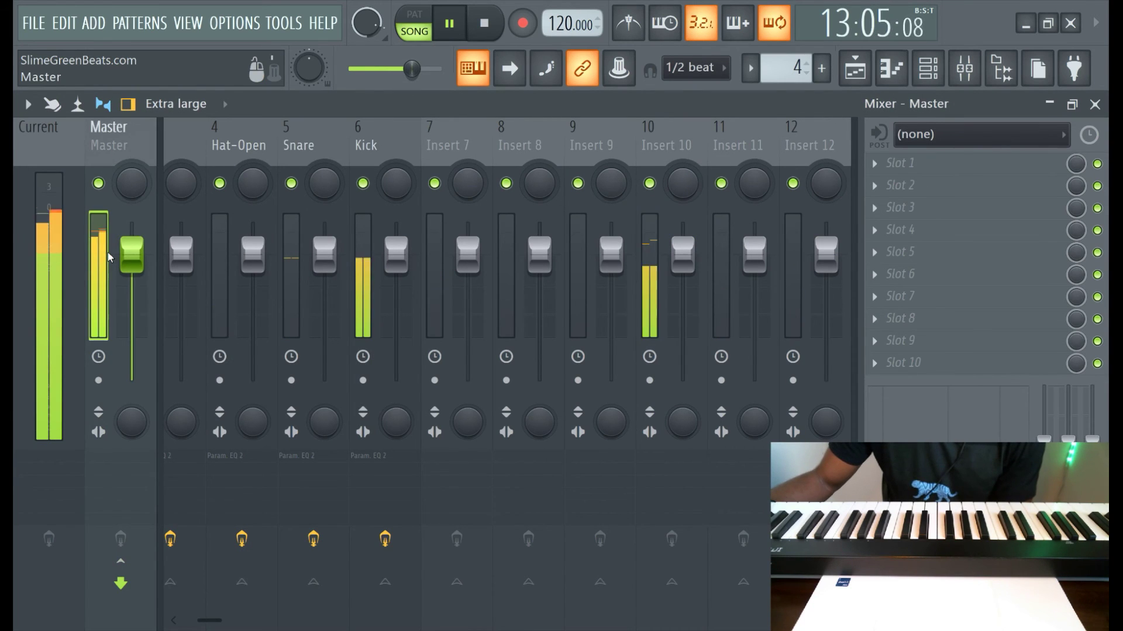
{"action": "left_click", "coordinate": [221, 251]}
{"action": "key", "text": "Left"}
{"action": "key", "text": "Left"}
{"action": "key", "text": "Left"}
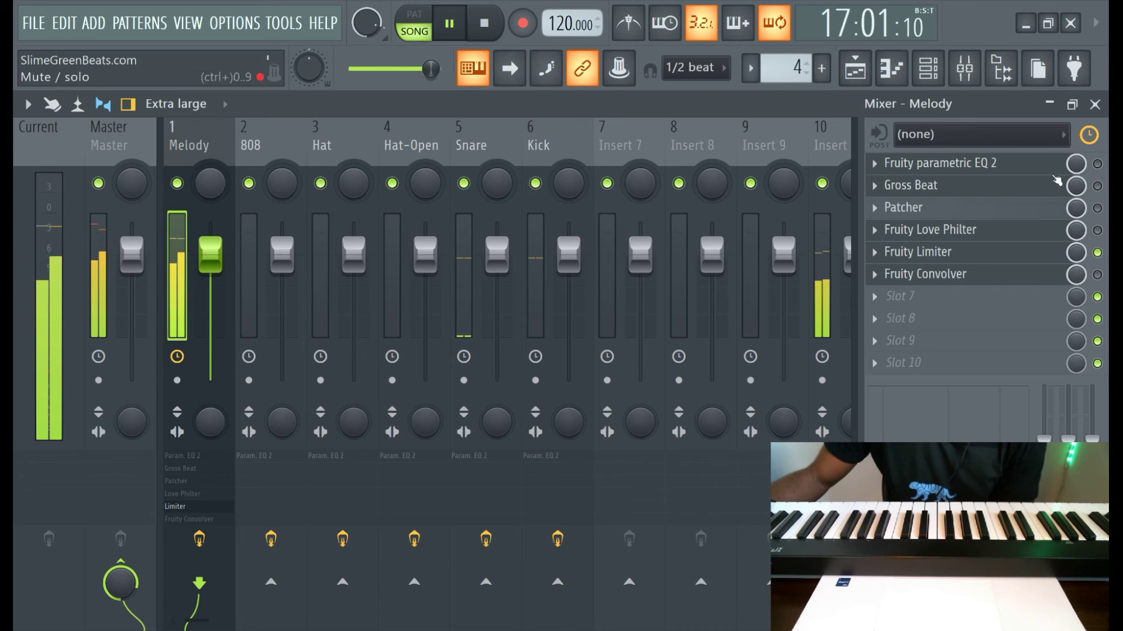
{"action": "left_click", "coordinate": [828, 256]}
{"action": "left_click", "coordinate": [928, 69]}
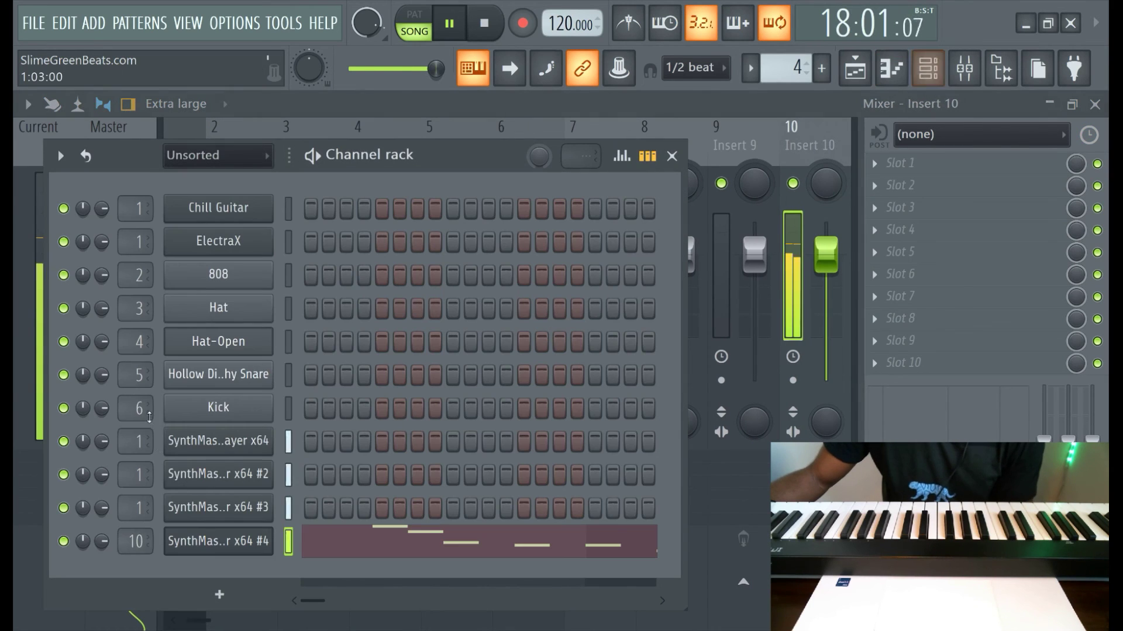
{"action": "scroll", "coordinate": [136, 541], "scroll_direction": "down", "scroll_amount": 9}
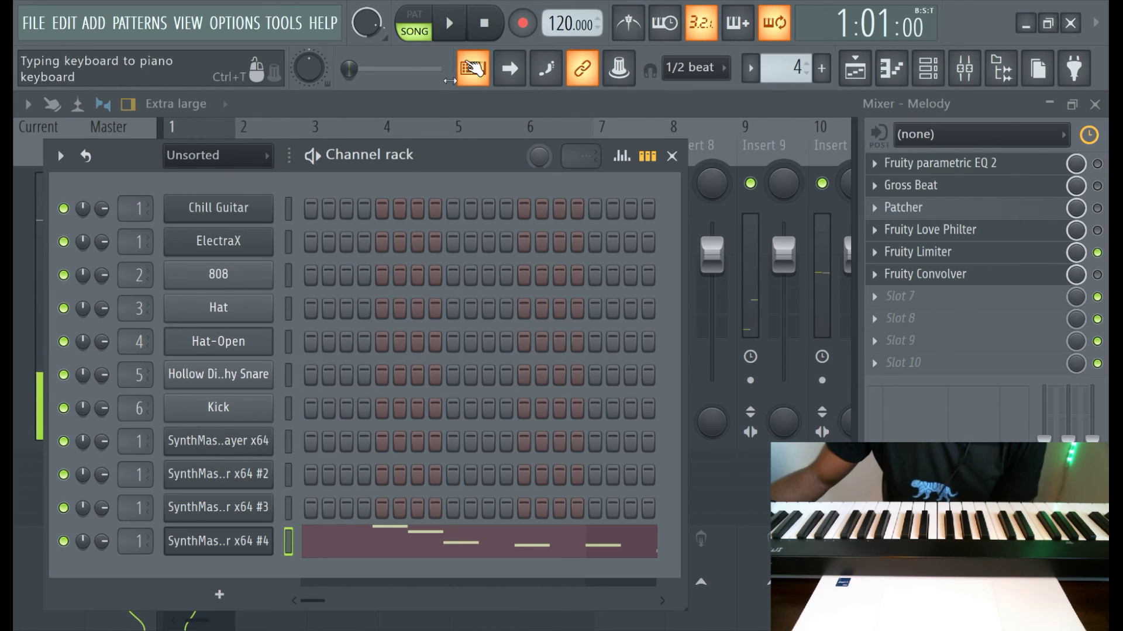
Enable Fruity parametric EQ 2 on the Melody track, lowering band 1 to -18 dB at 166 Hz and band 7 at the treble end
{"action": "key", "text": "F6"}
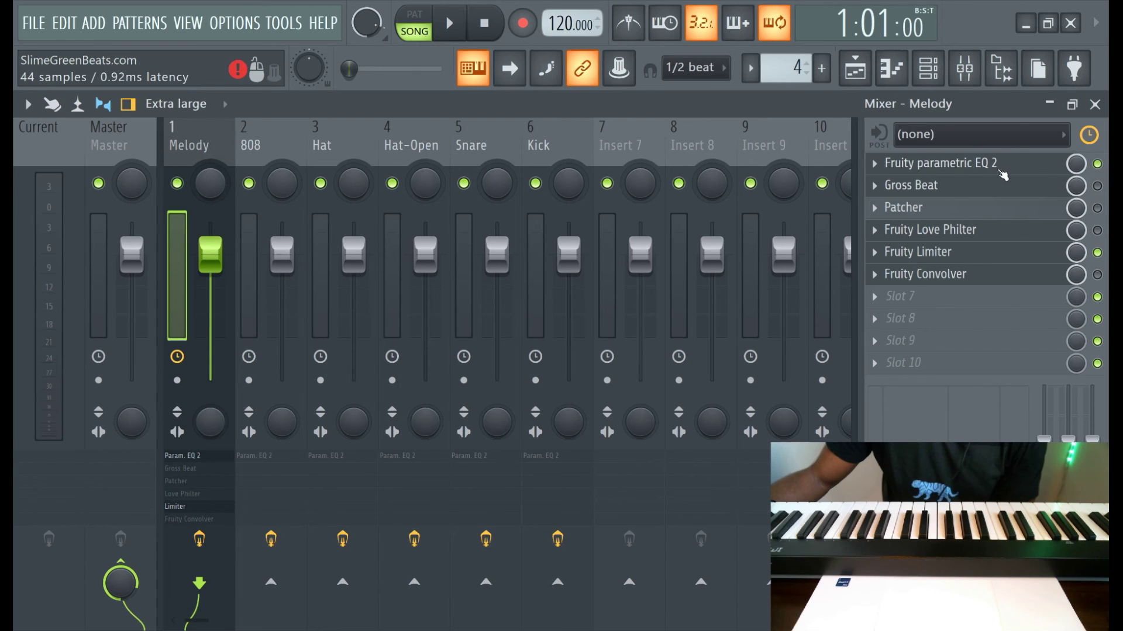
{"action": "left_click", "coordinate": [440, 31]}
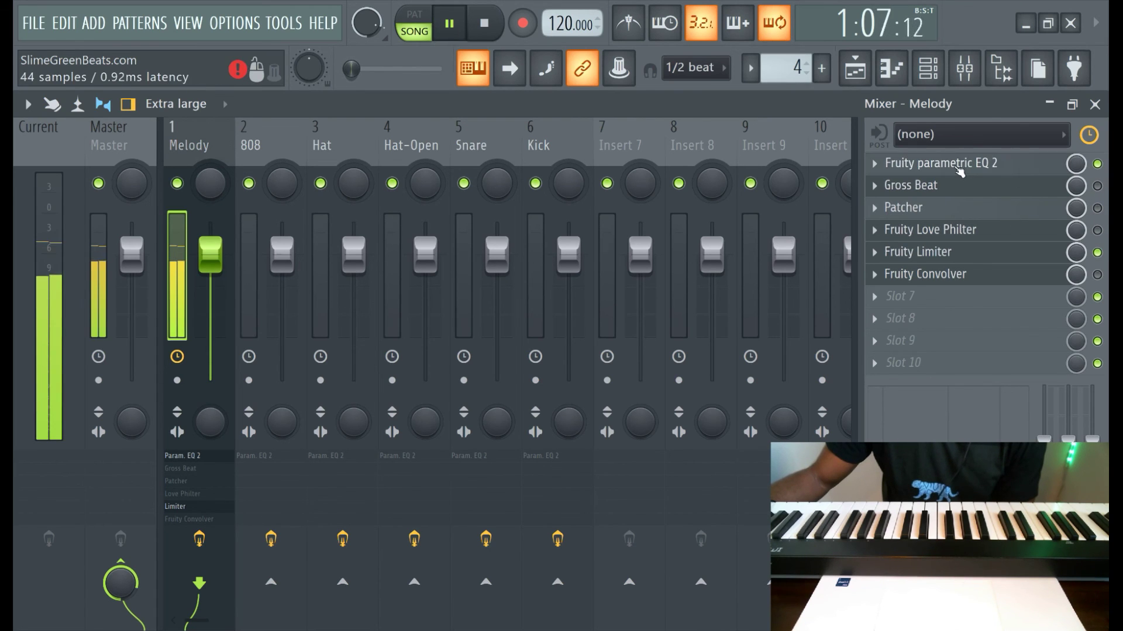
{"action": "left_click", "coordinate": [962, 165]}
{"action": "left_click_drag", "start_coordinate": [233, 446], "coordinate": [308, 578]}
{"action": "left_click_drag", "start_coordinate": [605, 447], "coordinate": [694, 576]}
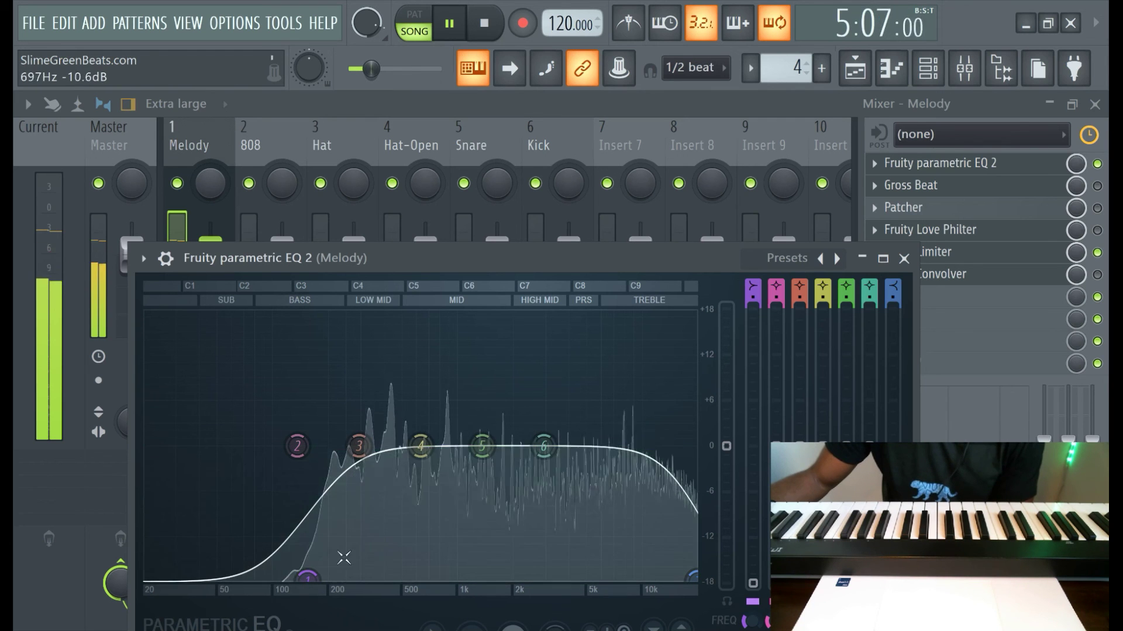
{"action": "left_click_drag", "start_coordinate": [307, 579], "coordinate": [313, 579]}
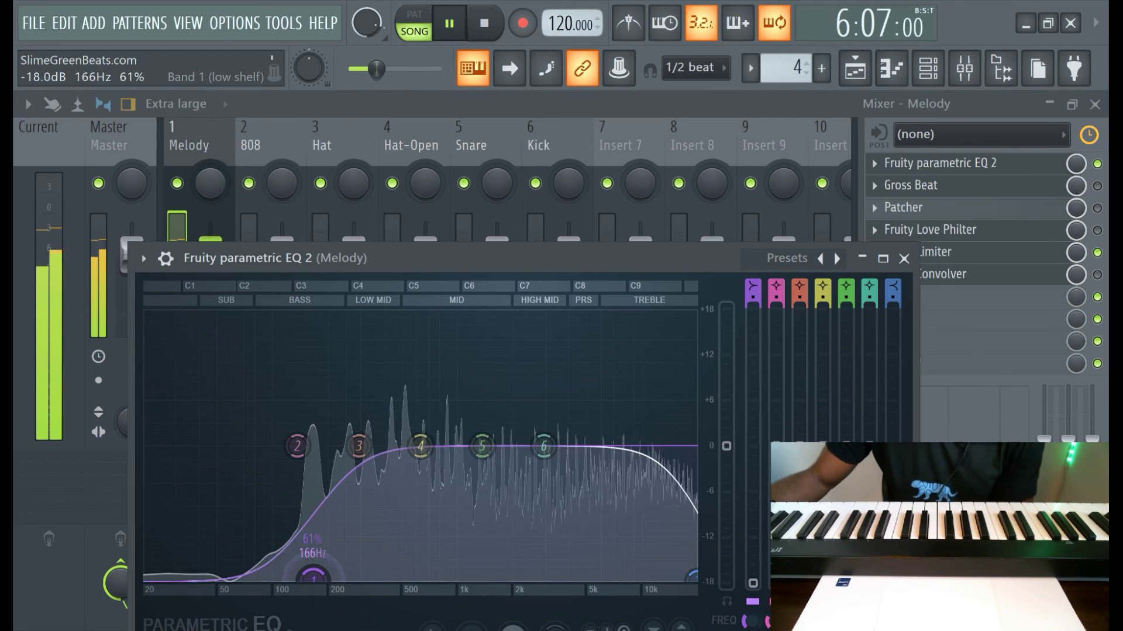
Enable Fruity parametric EQ 2 on the Kick track and lower band 7 to -18 dB at about 540 Hz
{"action": "left_click", "coordinate": [538, 141]}
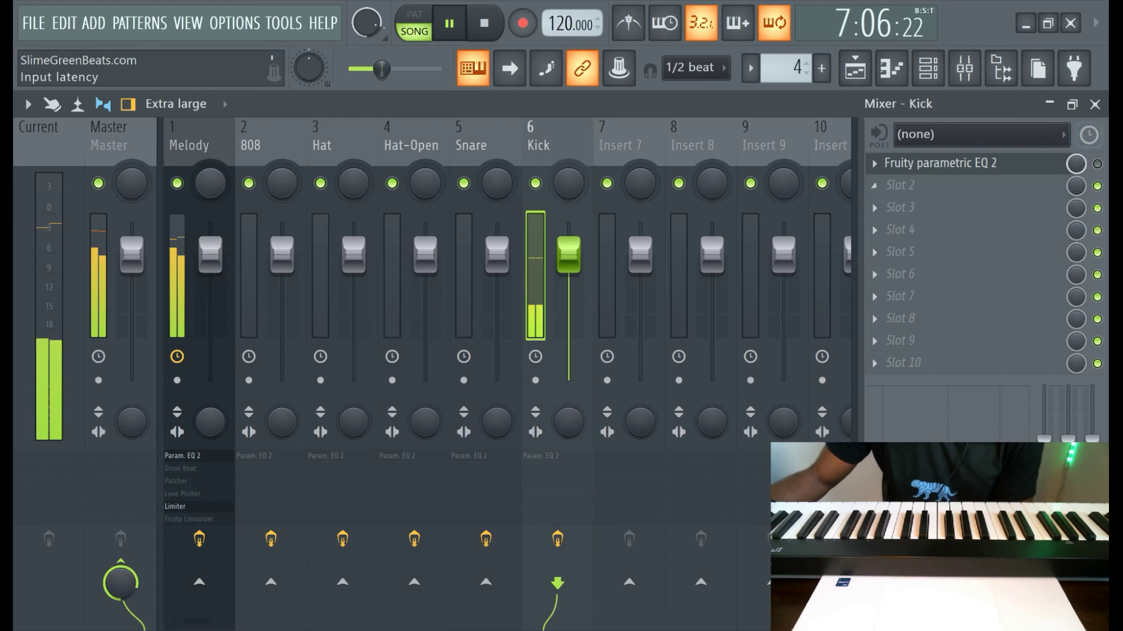
{"action": "left_click", "coordinate": [994, 163]}
{"action": "left_click_drag", "start_coordinate": [615, 456], "coordinate": [408, 577]}
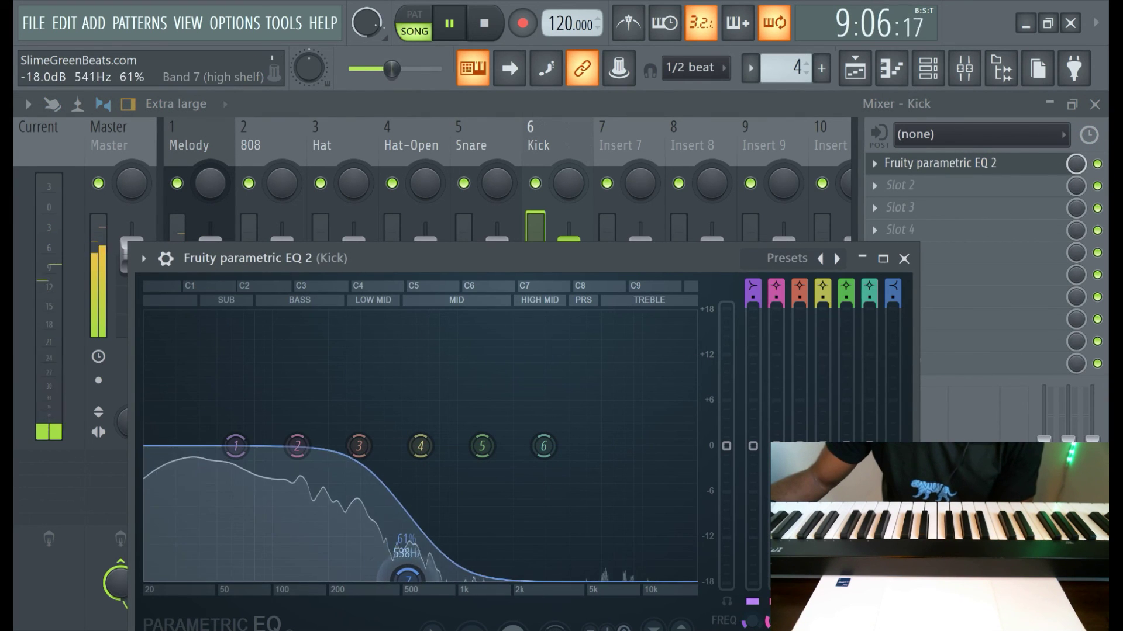
Clone the Kick channel in Pattern 3 and copy the original Kick's notes into the clone
{"action": "left_click", "coordinate": [935, 72]}
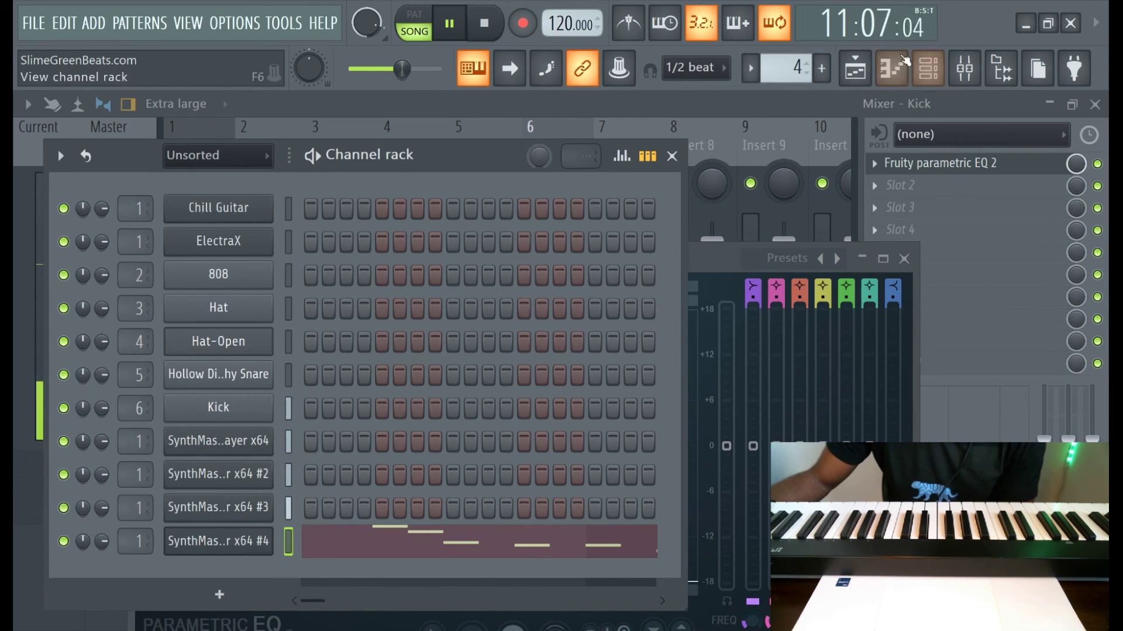
{"action": "scroll", "coordinate": [808, 63], "scroll_direction": "down", "scroll_amount": 1}
{"action": "right_click", "coordinate": [220, 408]}
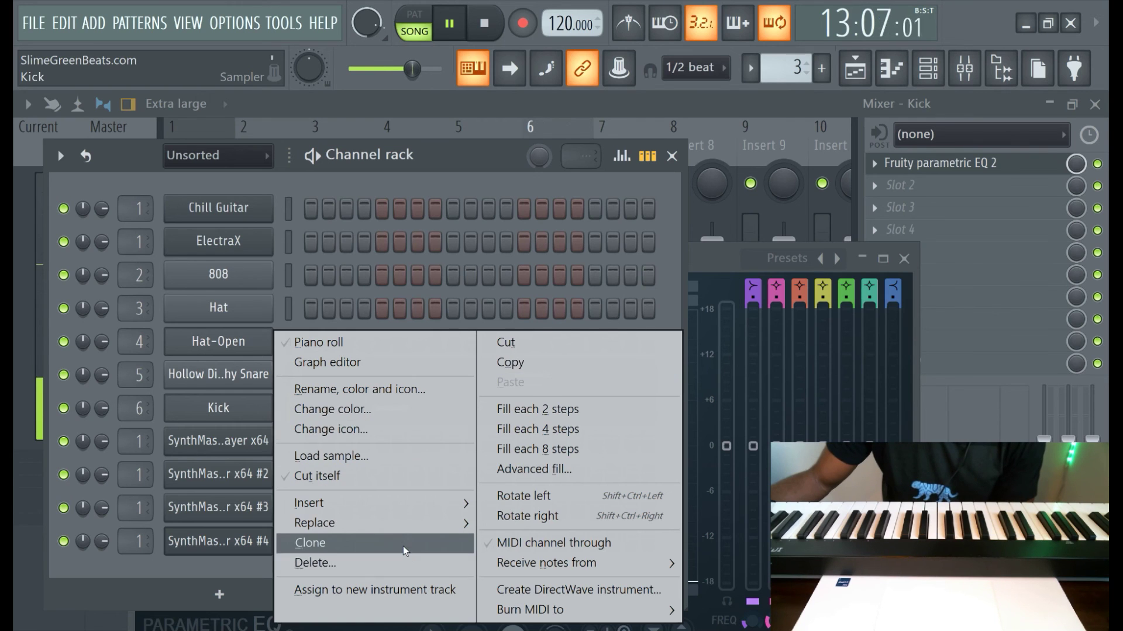
{"action": "left_click", "coordinate": [392, 544]}
{"action": "right_click", "coordinate": [246, 408]}
{"action": "left_click", "coordinate": [510, 362]}
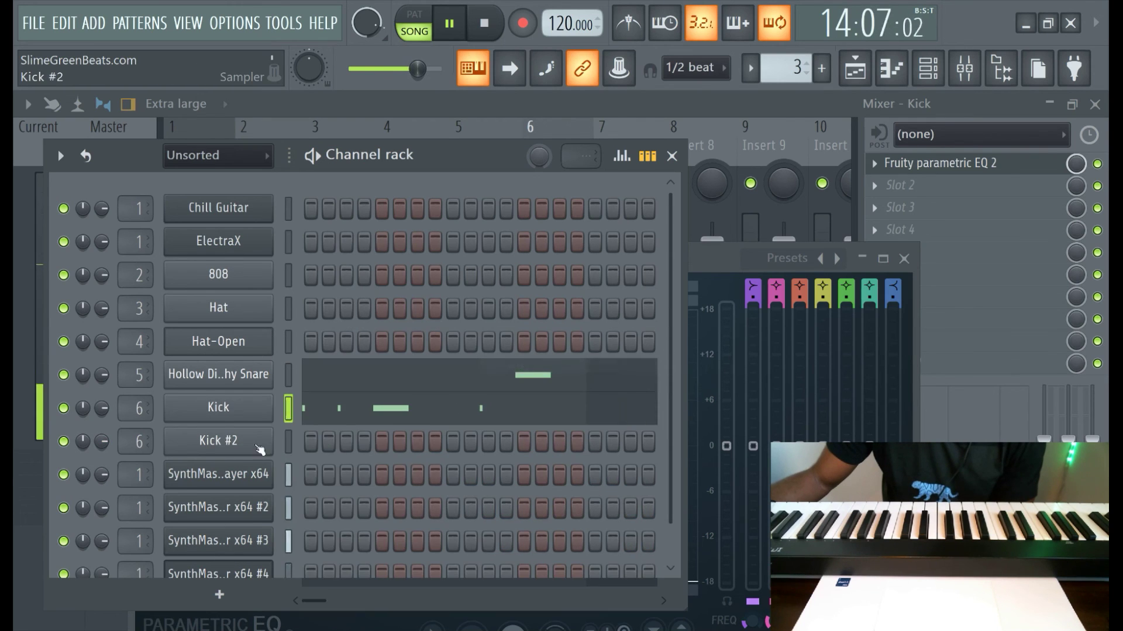
{"action": "right_click", "coordinate": [245, 442]}
{"action": "left_click", "coordinate": [507, 382]}
Clone the Hollow Direct Punchy Snare channel and copy the original snare's notes into the clone
{"action": "right_click", "coordinate": [234, 375]}
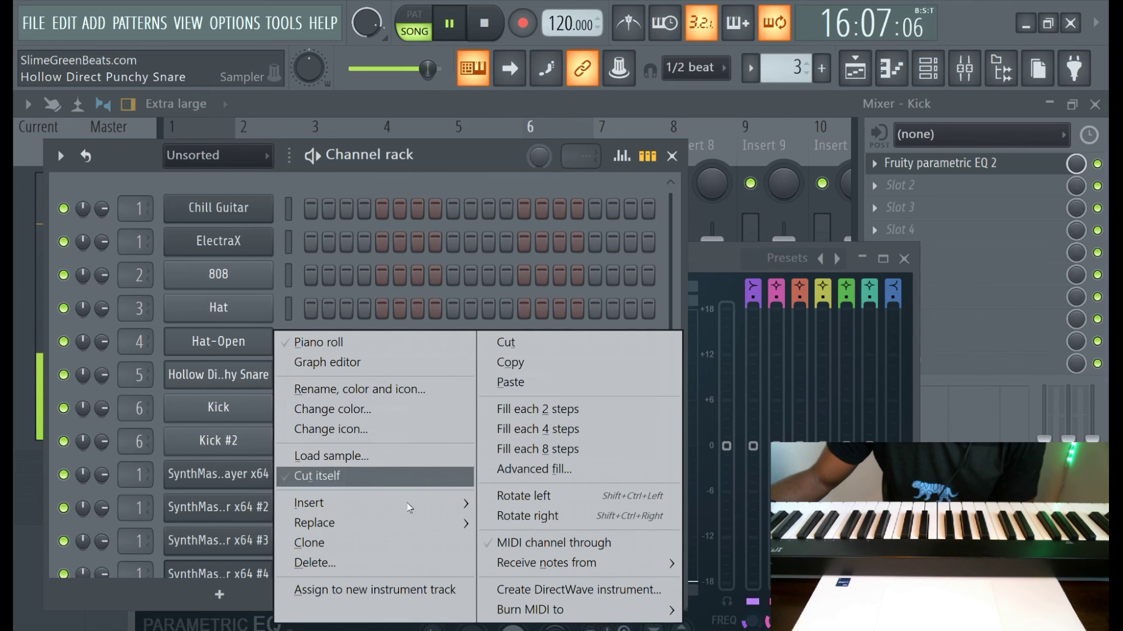
{"action": "left_click", "coordinate": [394, 555]}
{"action": "right_click", "coordinate": [234, 374]}
{"action": "left_click", "coordinate": [512, 363]}
{"action": "right_click", "coordinate": [259, 404]}
{"action": "left_click", "coordinate": [513, 384]}
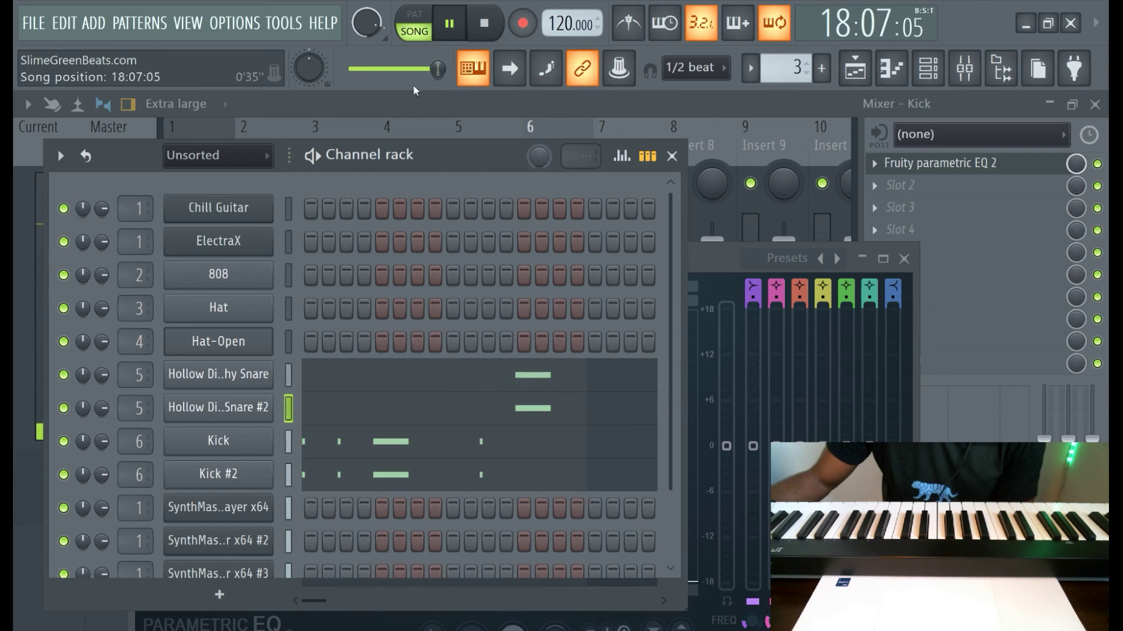
Load Maximus into effect slot 1 of the Master mixer track and apply its Lo fi preset
{"action": "key", "text": "F9"}
{"action": "left_click", "coordinate": [109, 138]}
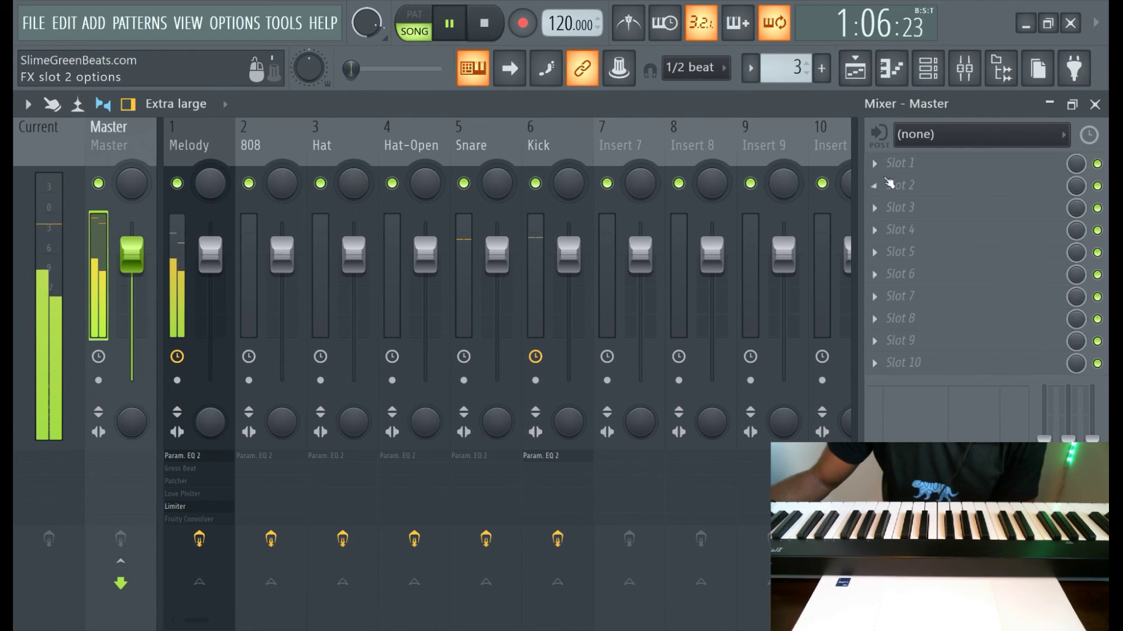
{"action": "left_click", "coordinate": [883, 164]}
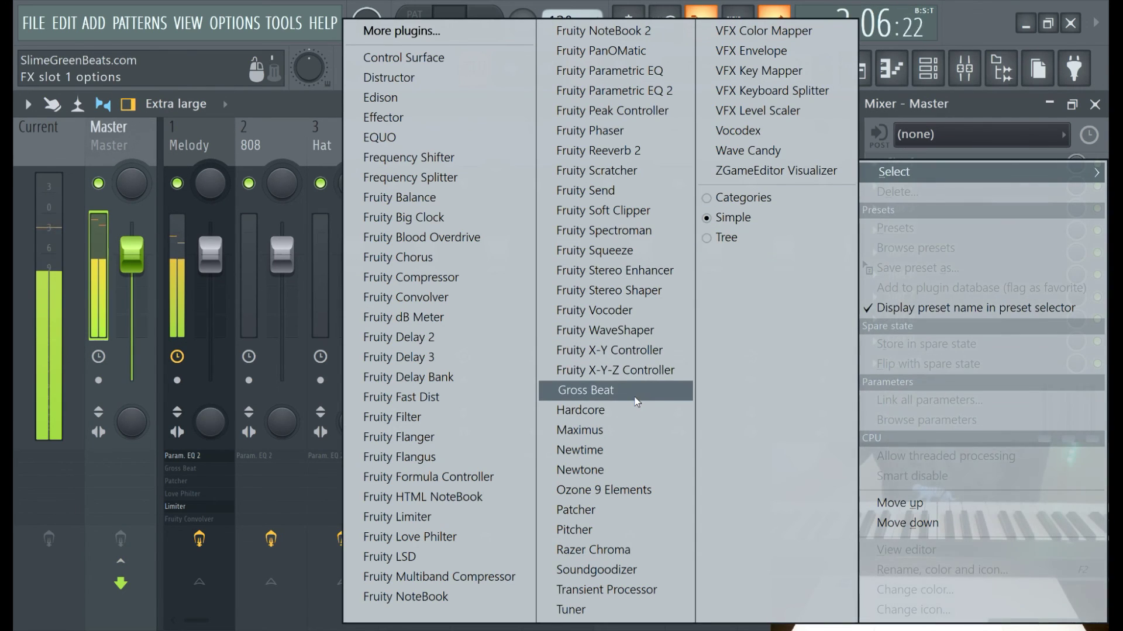
{"action": "left_click", "coordinate": [635, 436]}
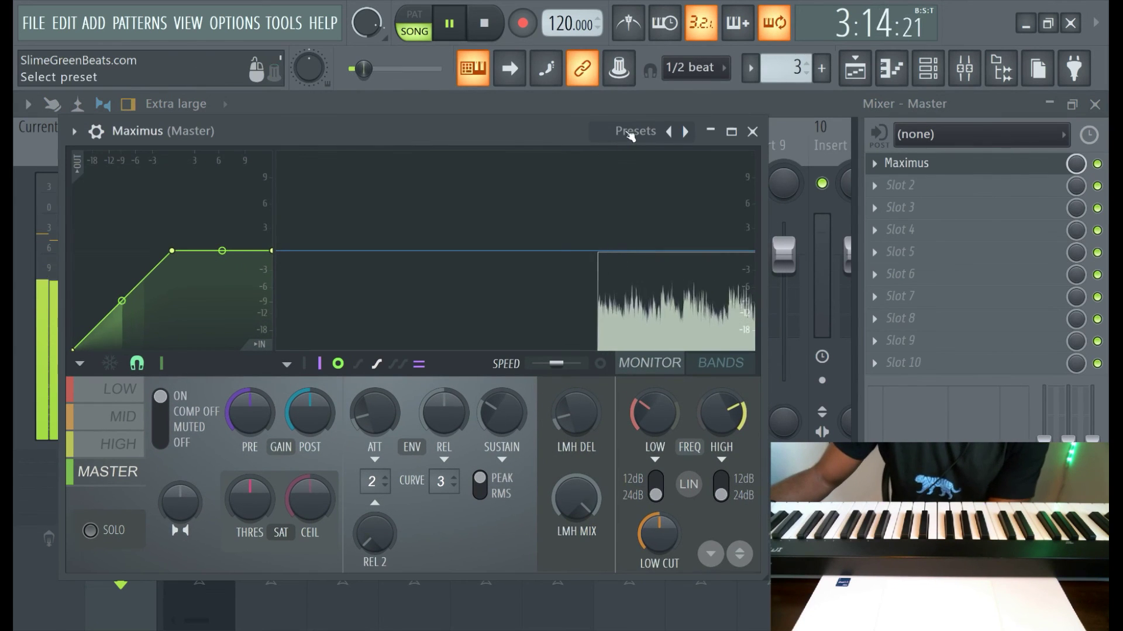
{"action": "left_click", "coordinate": [630, 134]}
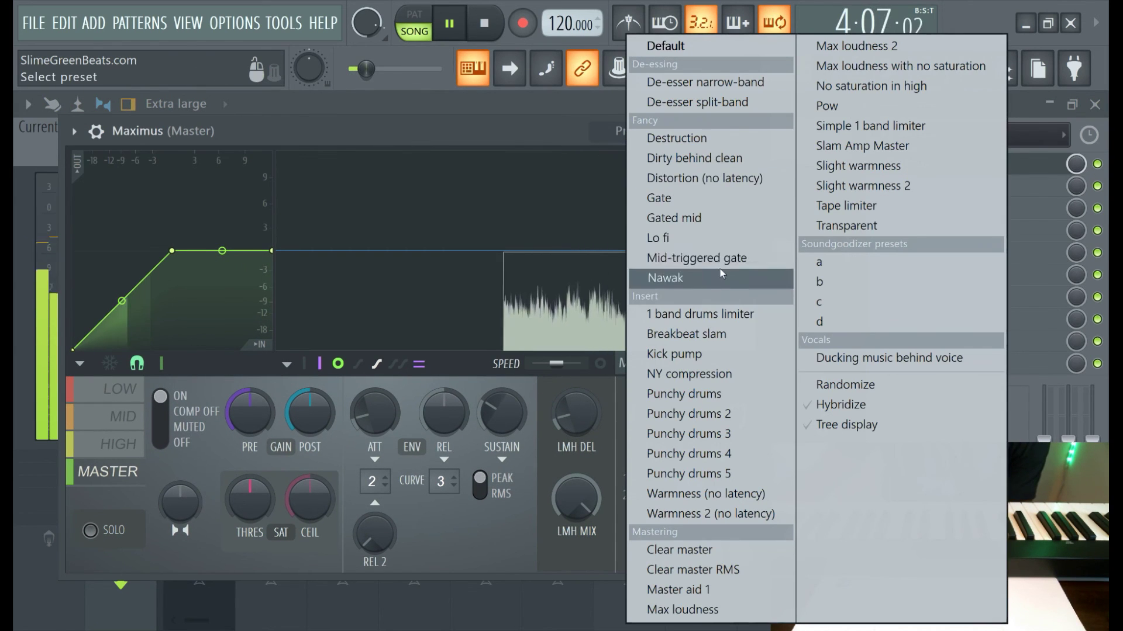
{"action": "left_click", "coordinate": [687, 245]}
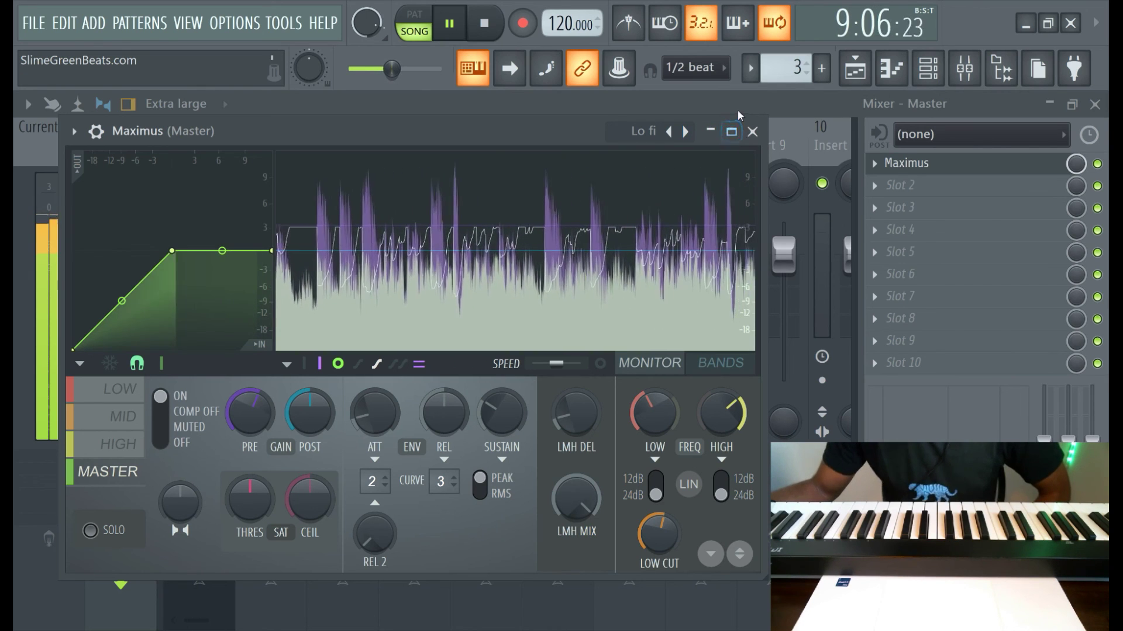
Apply the Clear master preset in Maximus after comparing it with Clear master RMS, and bypass the plugin
{"action": "left_click", "coordinate": [644, 131]}
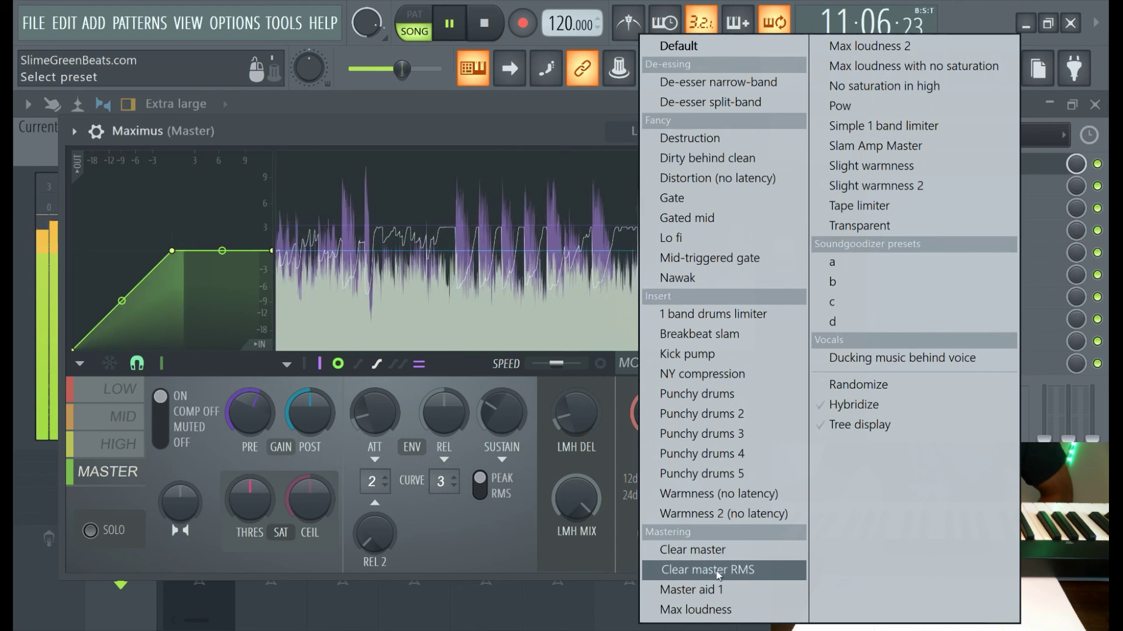
{"action": "left_click", "coordinate": [692, 549]}
{"action": "left_click", "coordinate": [685, 132]}
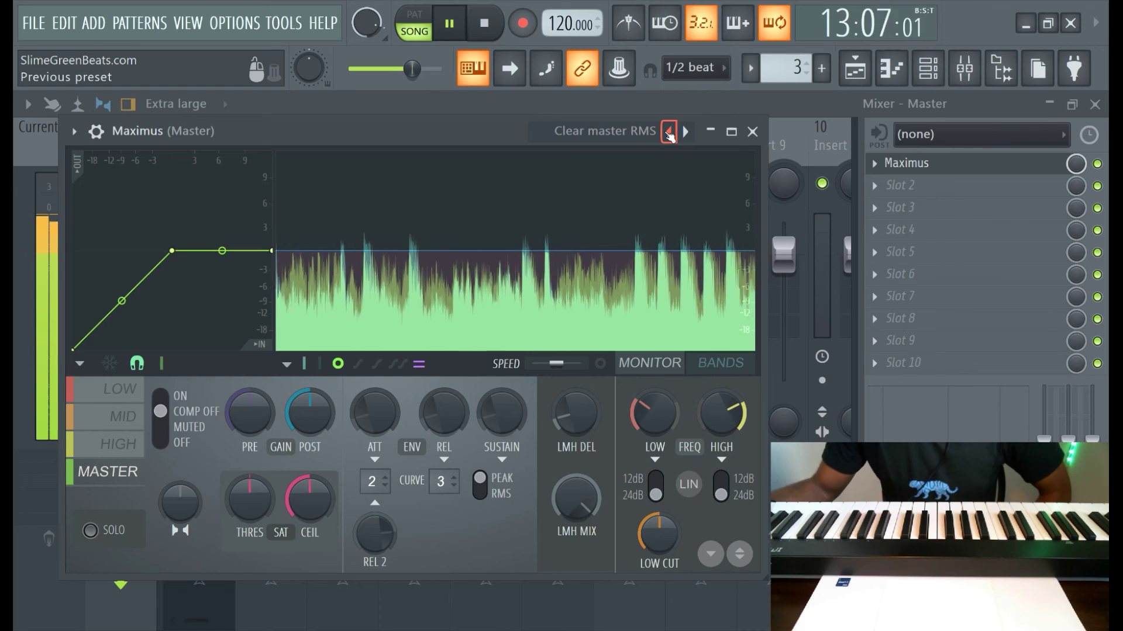
{"action": "left_click", "coordinate": [669, 133]}
{"action": "key", "text": "Escape"}
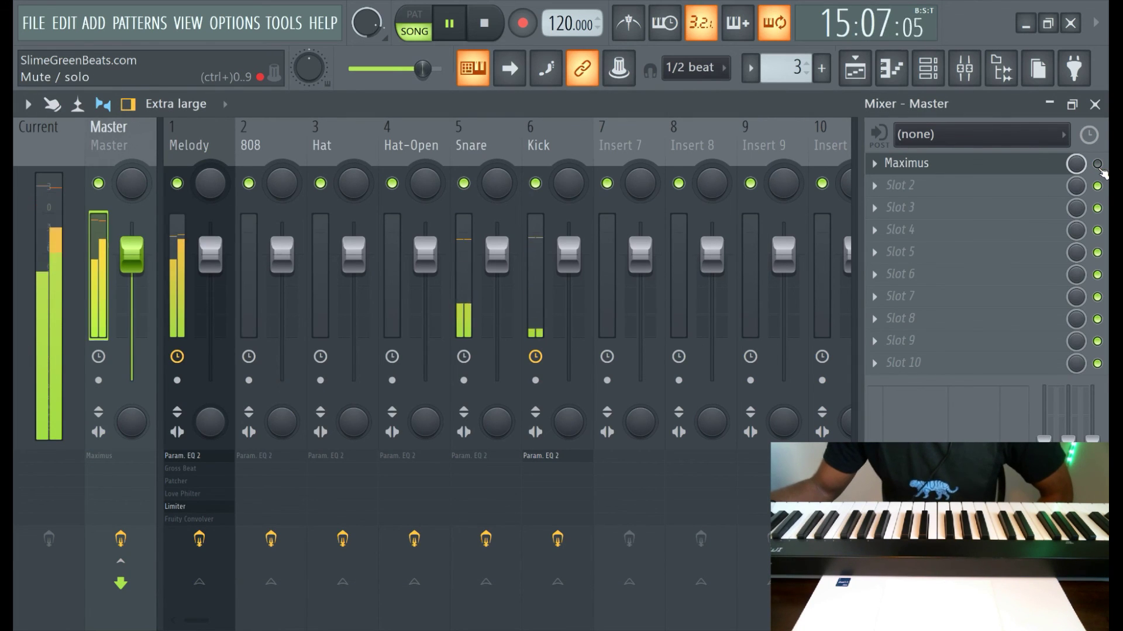
Re-enable Maximus on the Master track and stop the song in the Playlist
{"action": "left_click", "coordinate": [960, 164]}
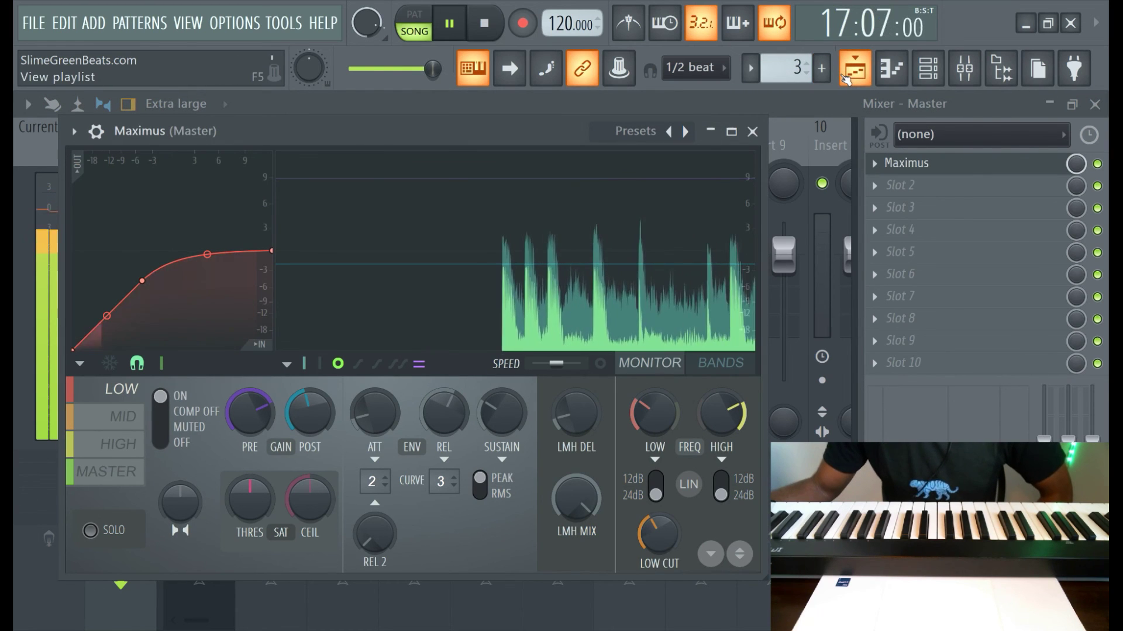
{"action": "left_click", "coordinate": [846, 76]}
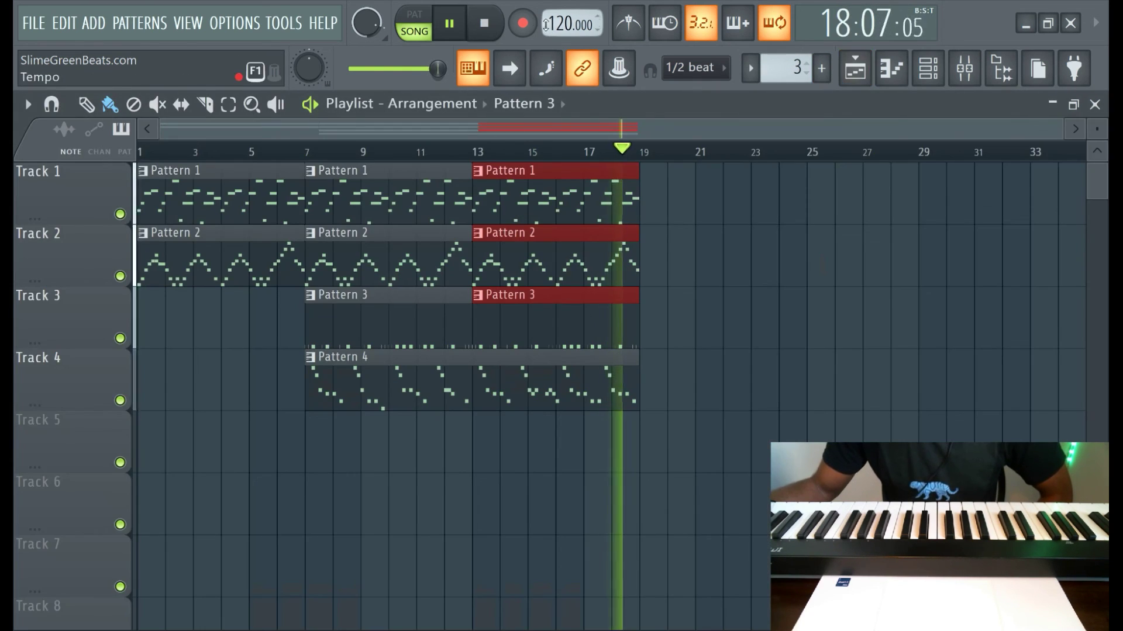
{"action": "left_click", "coordinate": [480, 44]}
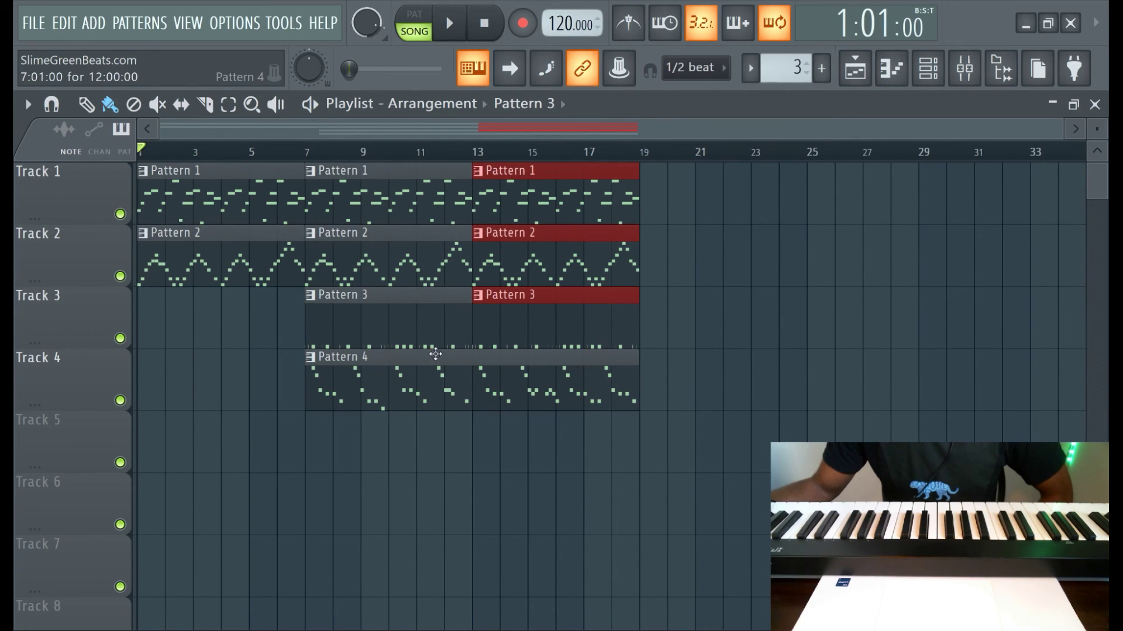